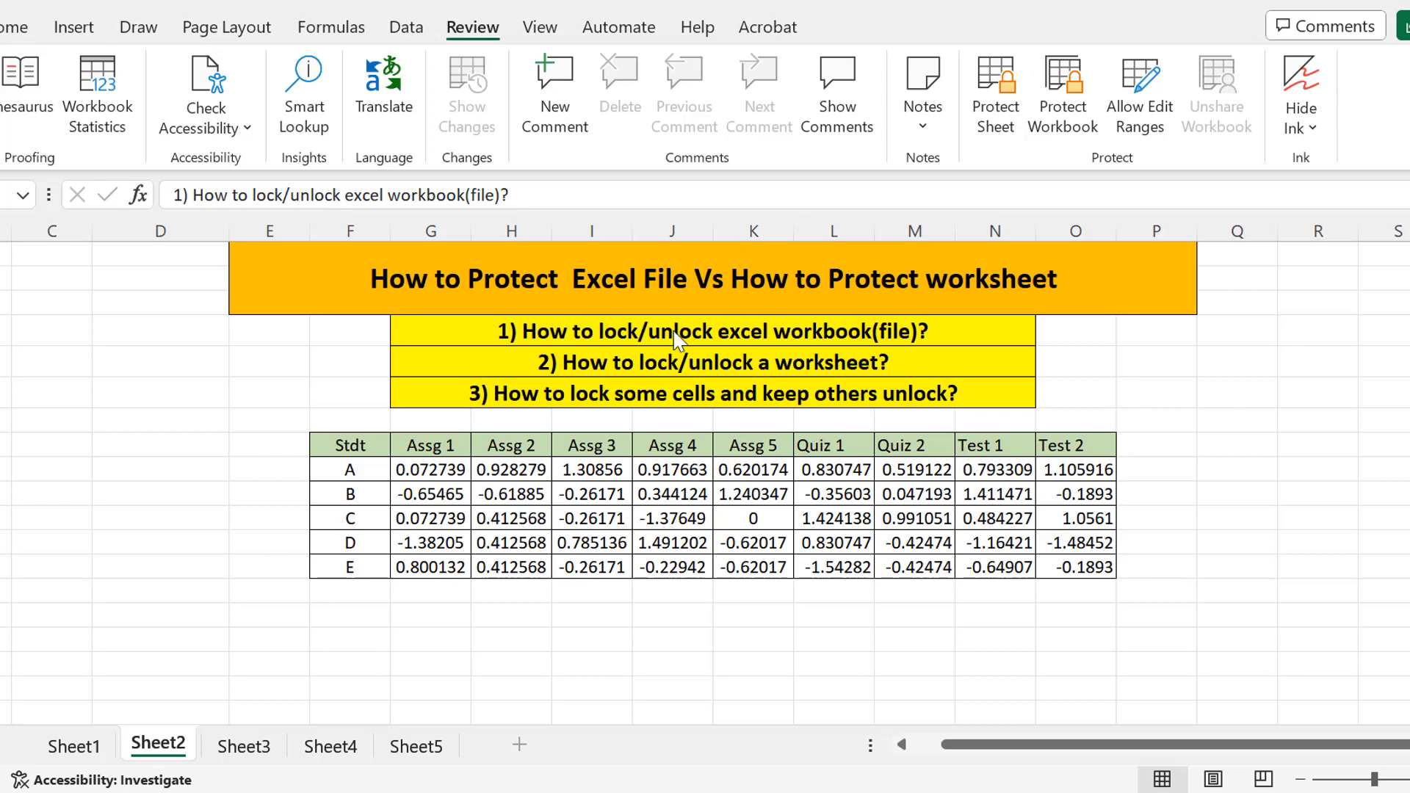
Select the first question row, about locking the workbook file.
{"action": "left_click", "coordinate": [608, 324]}
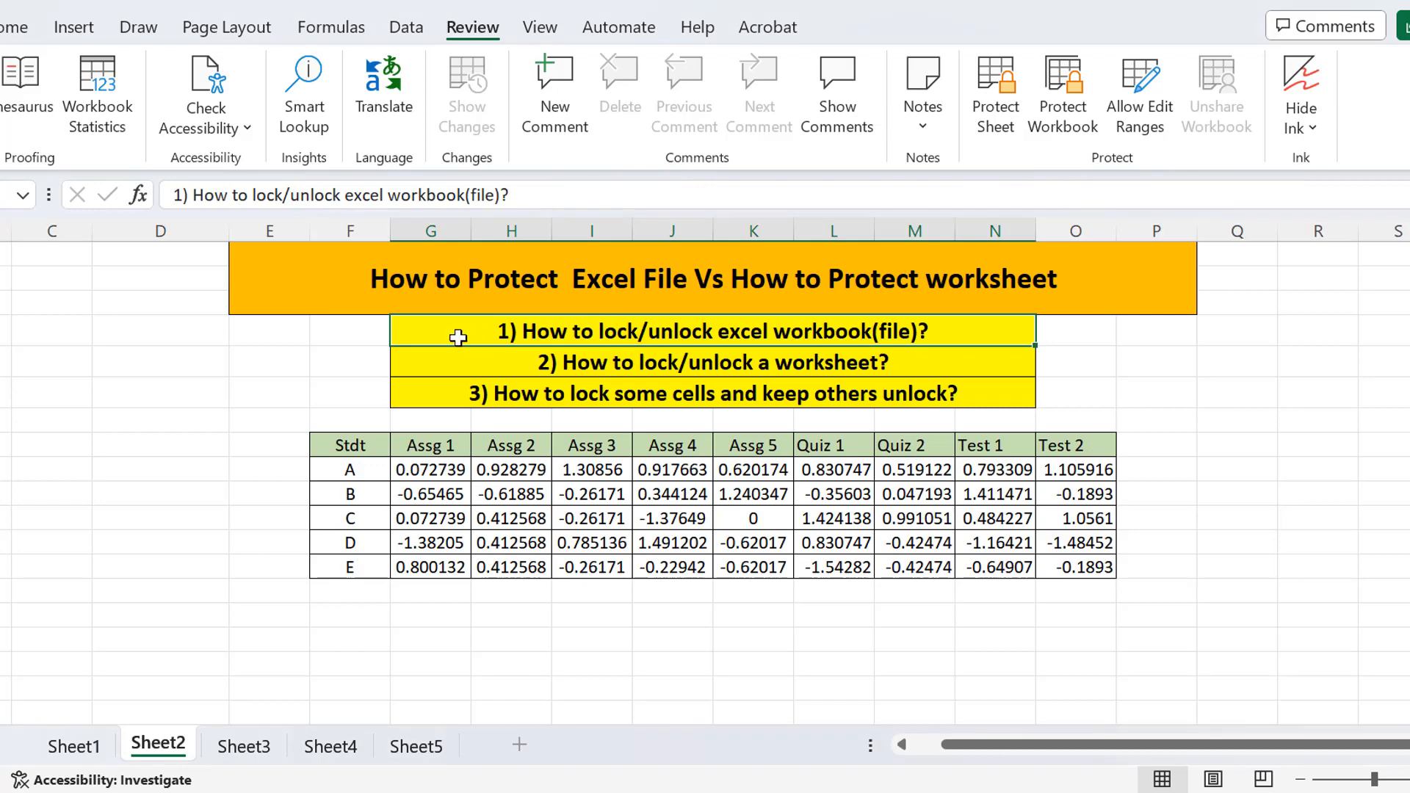
{"action": "left_click_drag", "start_coordinate": [476, 334], "coordinate": [508, 403]}
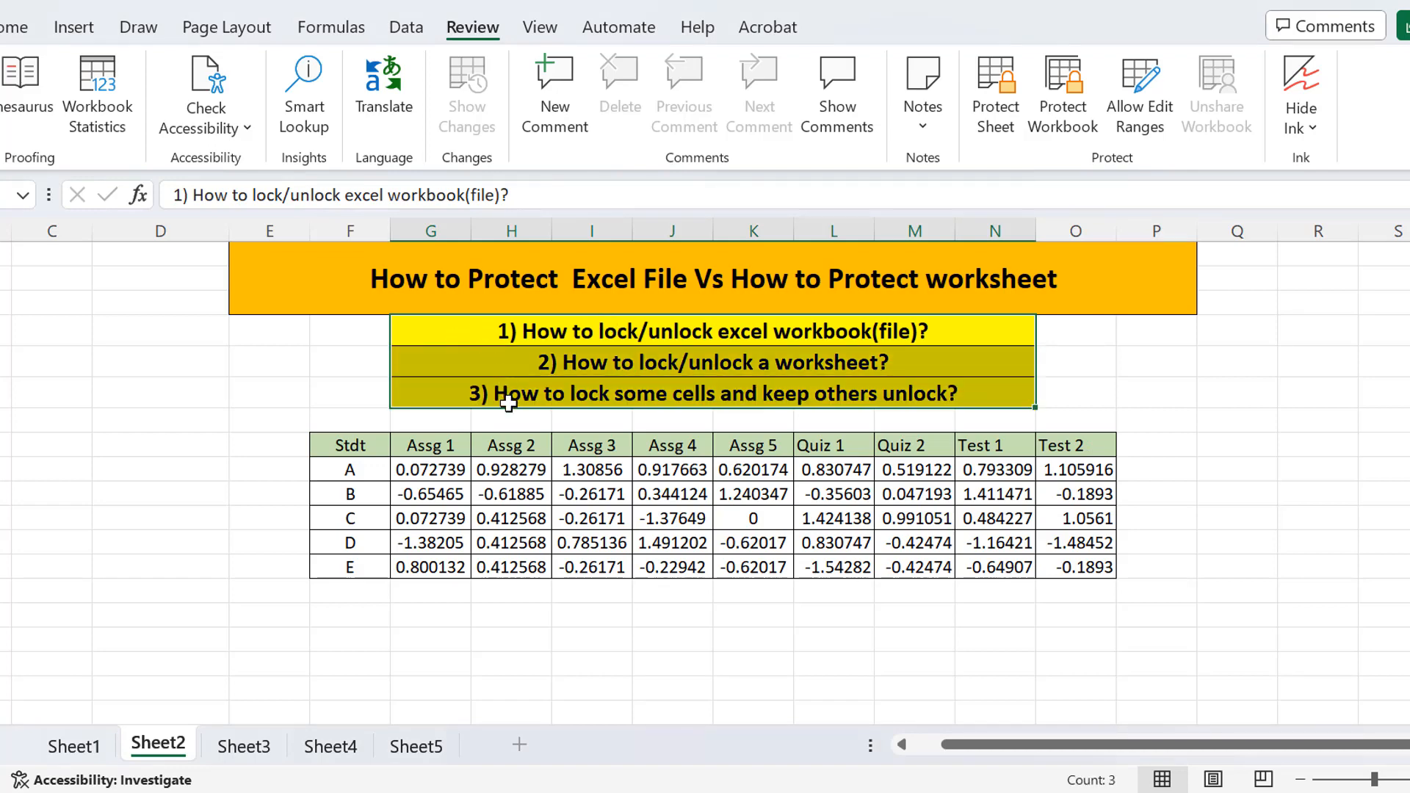
{"action": "left_click", "coordinate": [653, 330]}
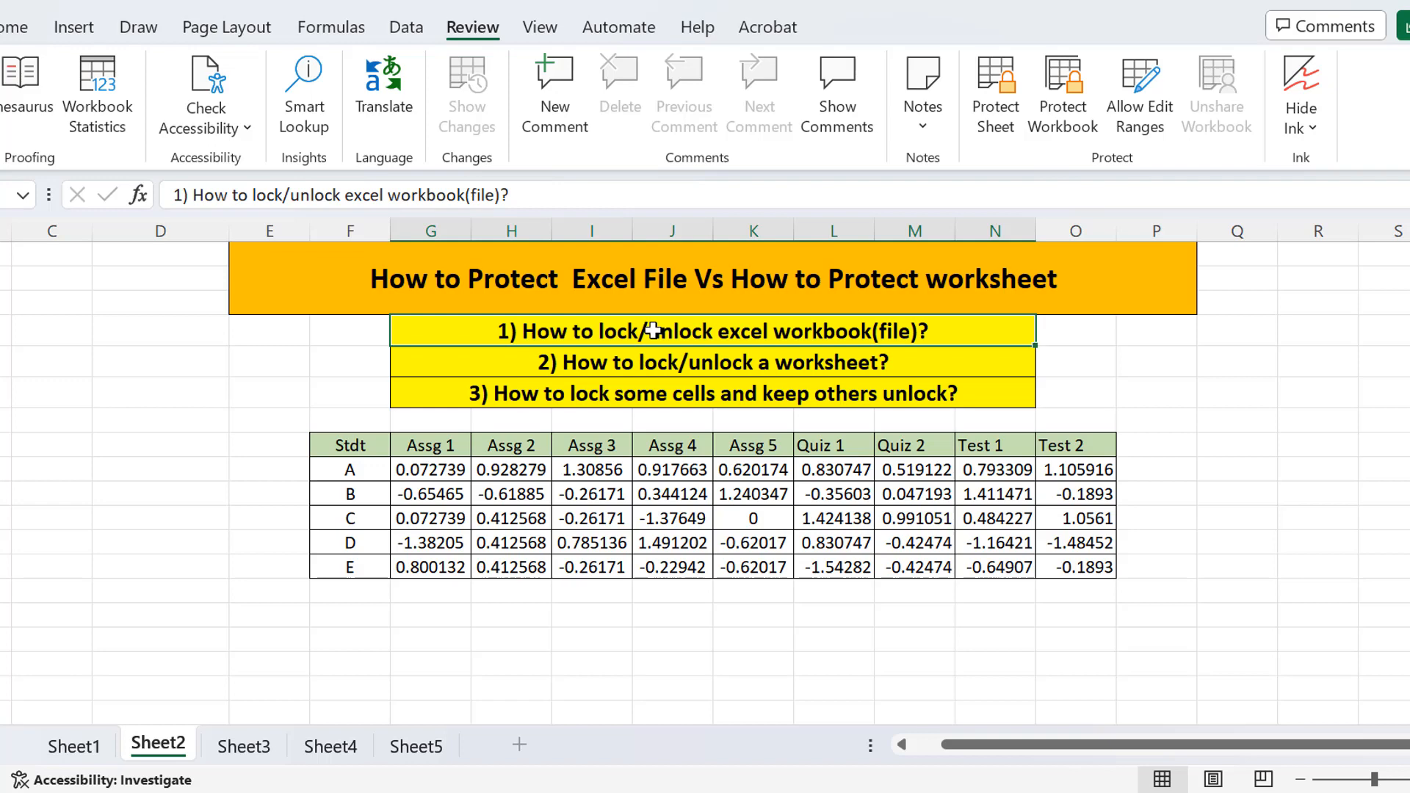
{"action": "left_click", "coordinate": [656, 365]}
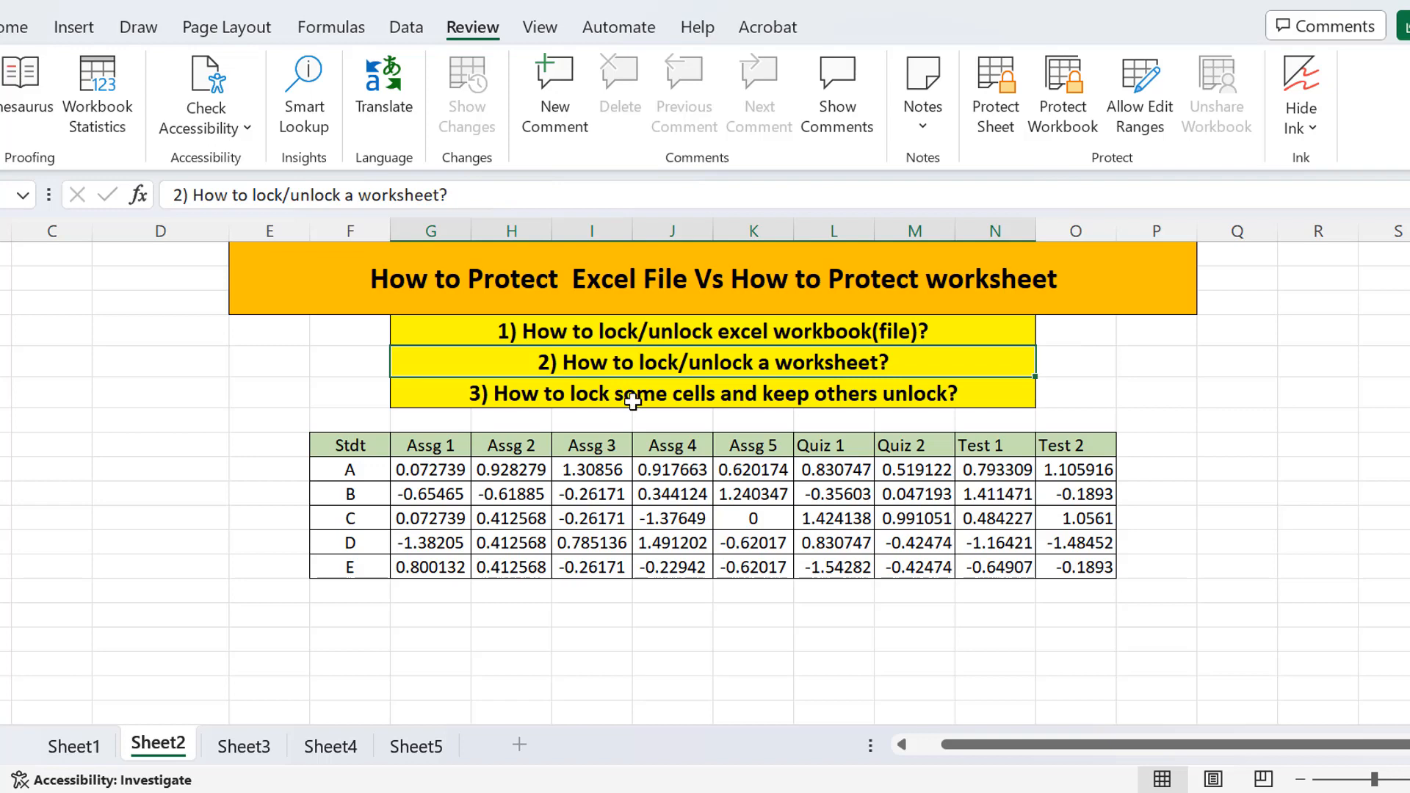
{"action": "left_click", "coordinate": [635, 404]}
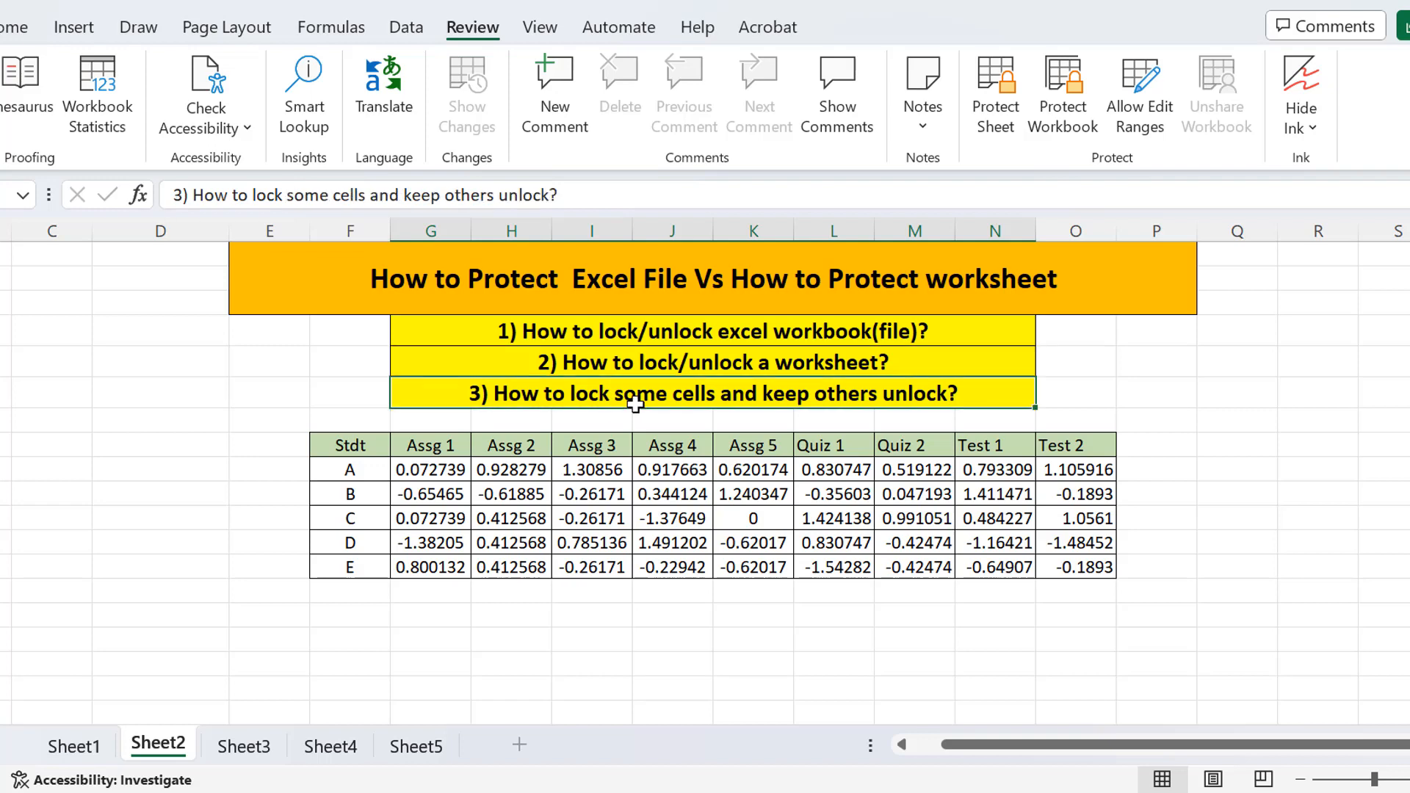
{"action": "left_click", "coordinate": [686, 329]}
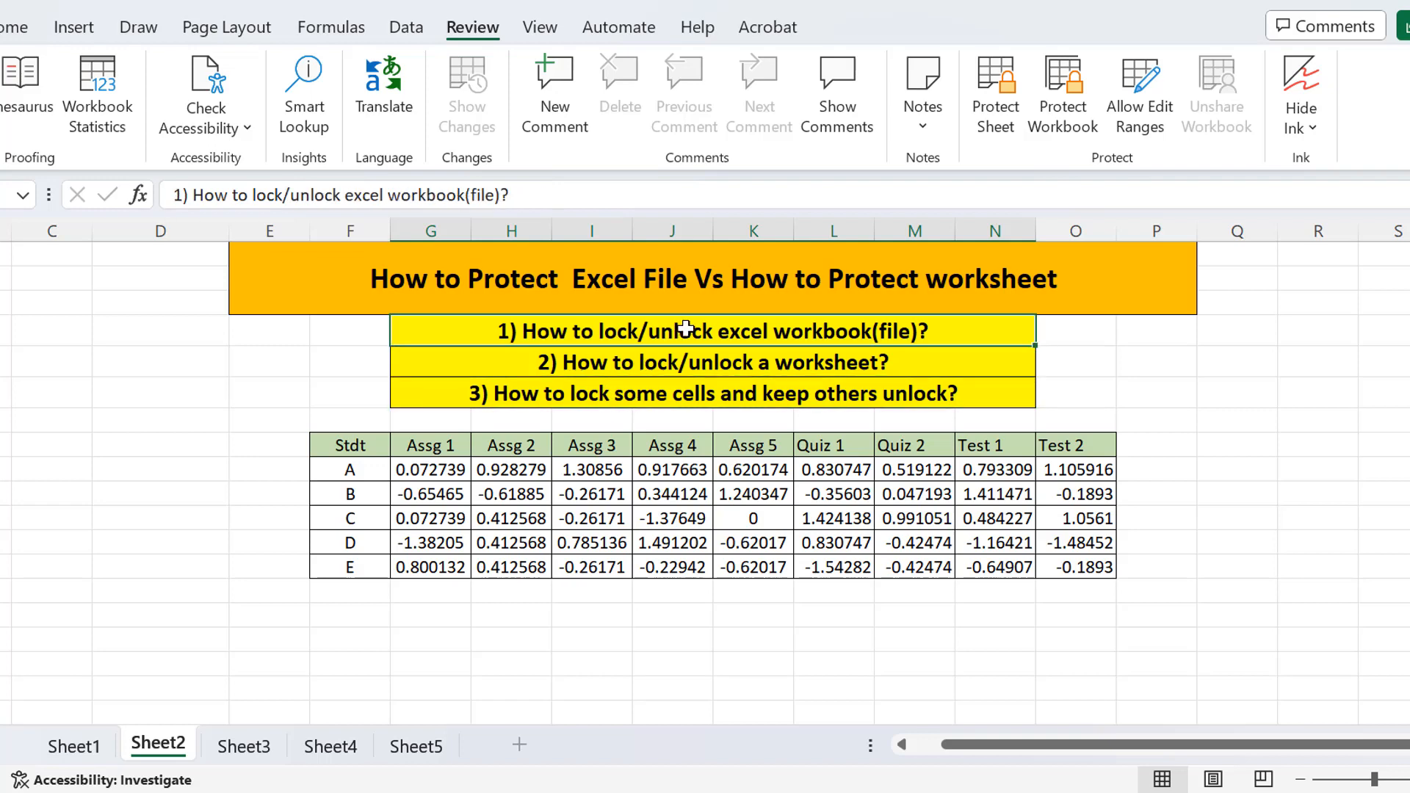
Give that question row the standard green fill colour.
{"action": "left_click", "coordinate": [21, 28]}
{"action": "left_click", "coordinate": [141, 132]}
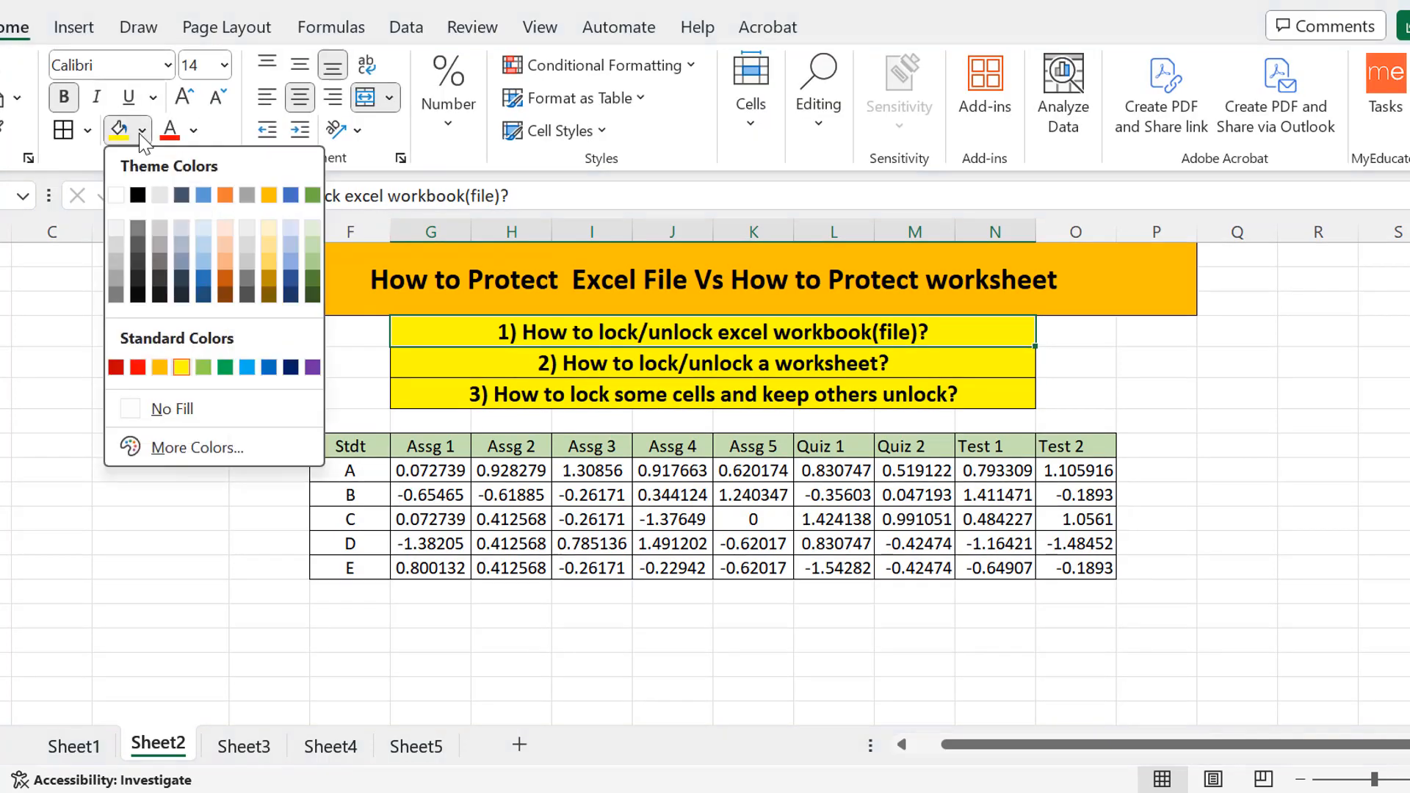
{"action": "left_click", "coordinate": [222, 368]}
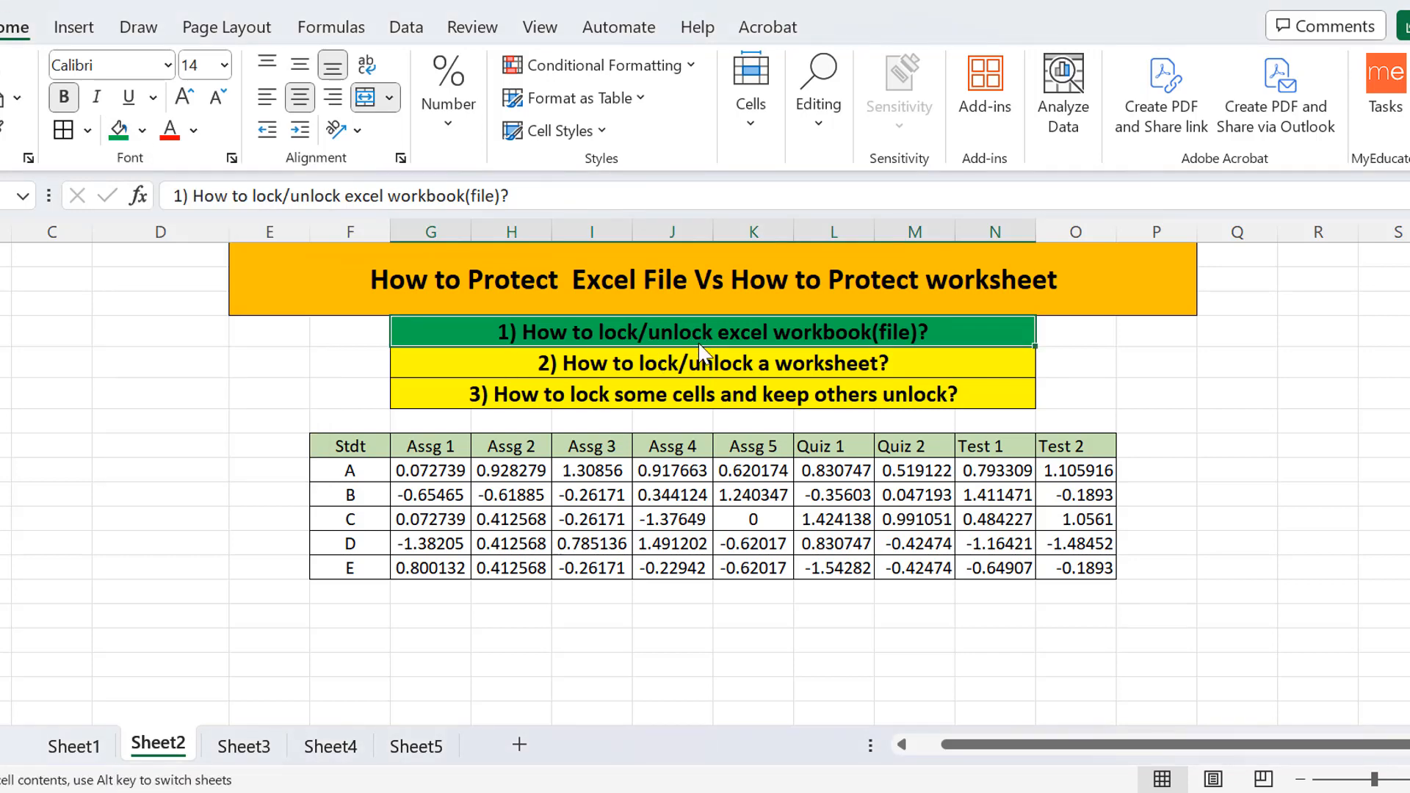
{"action": "double_click", "coordinate": [944, 342]}
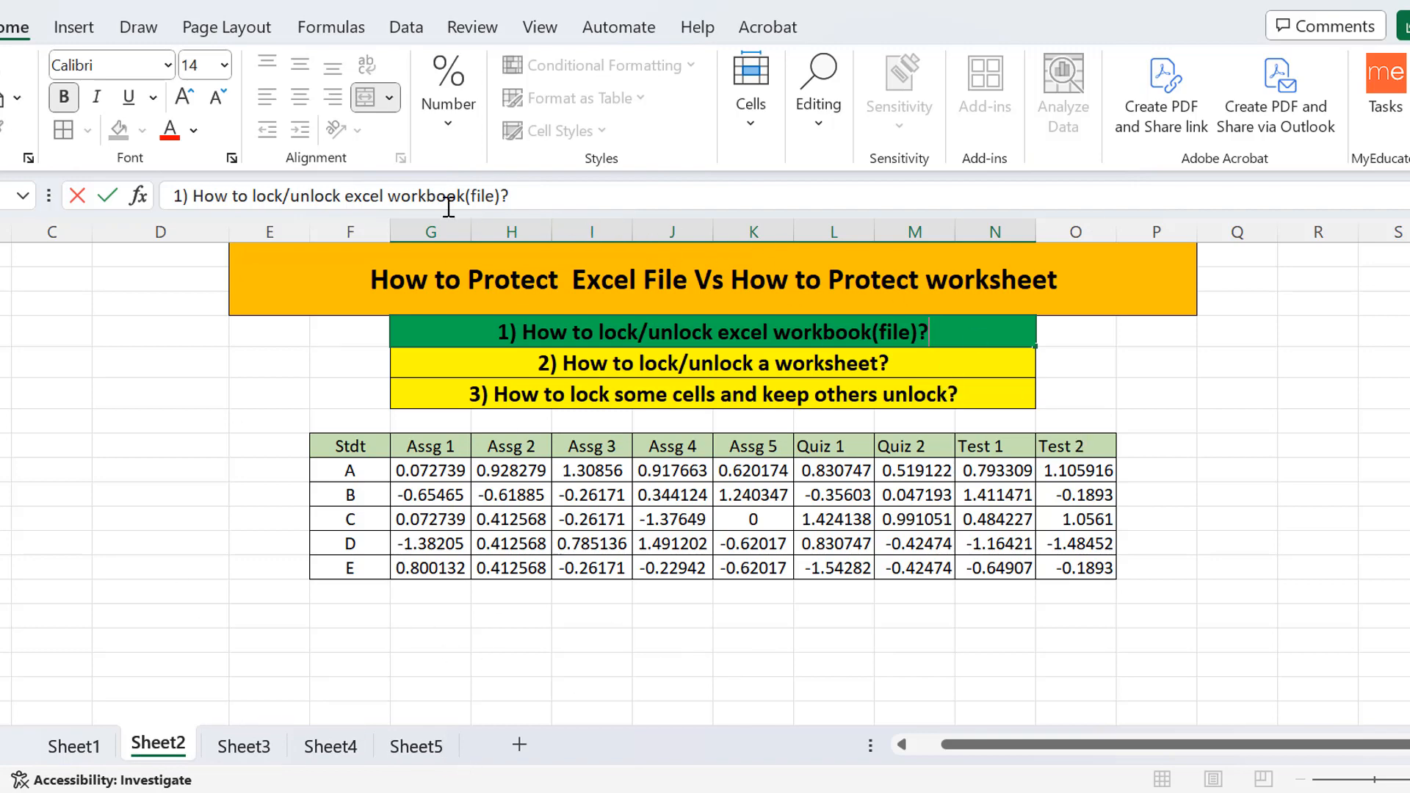
{"action": "left_click", "coordinate": [461, 29]}
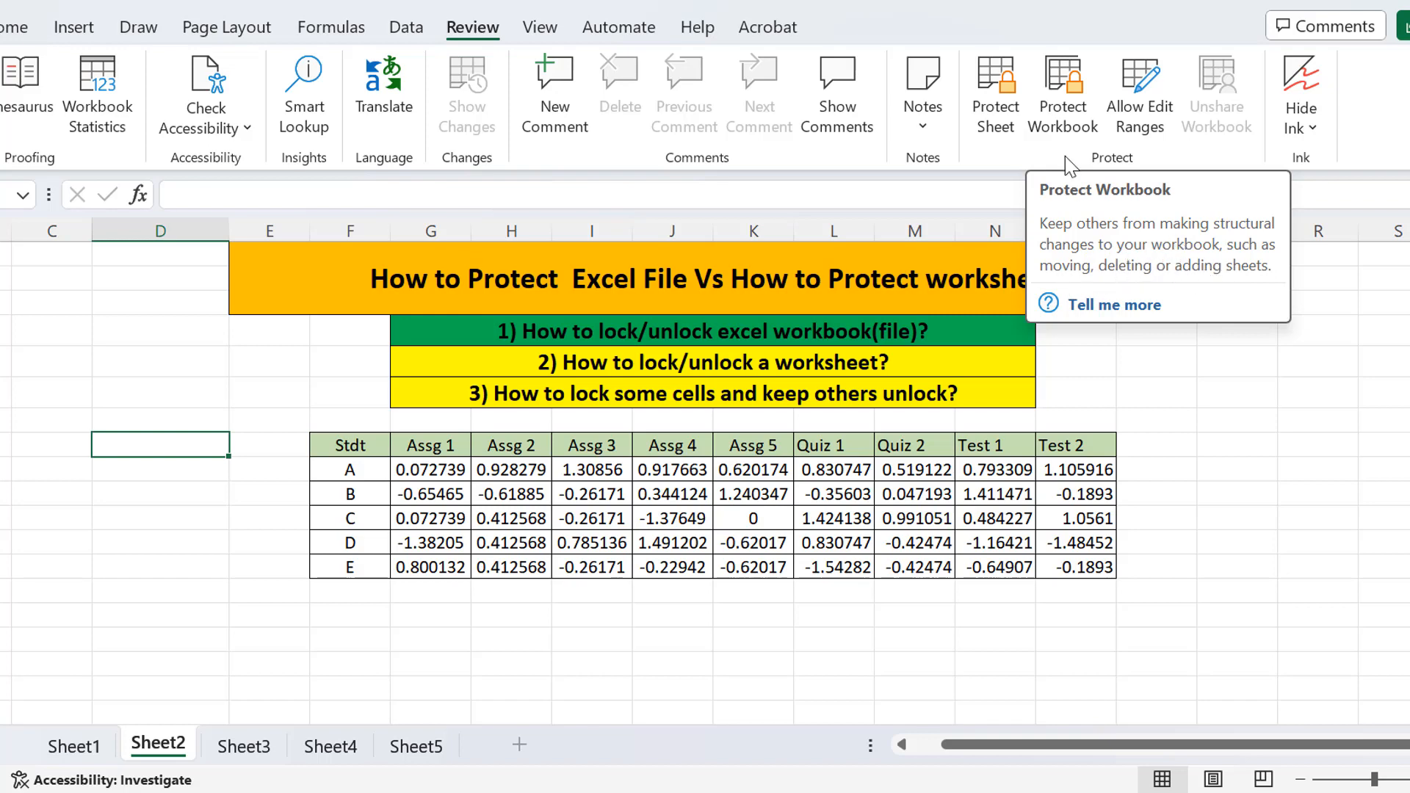
Protect the workbook structure with a password, then re-enter the password to confirm it.
{"action": "left_click", "coordinate": [1066, 92]}
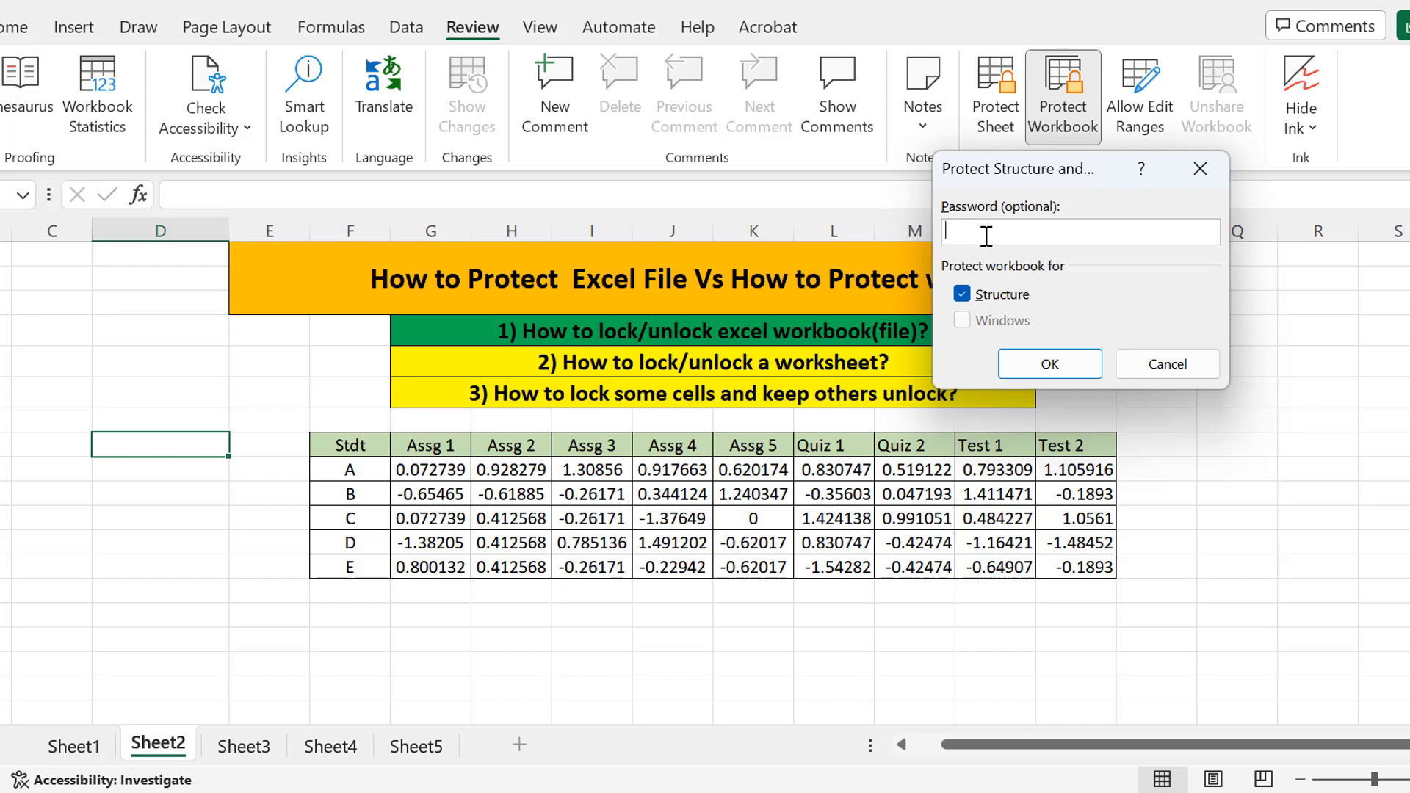
{"action": "type", "text": "123"}
{"action": "left_click", "coordinate": [1050, 365]}
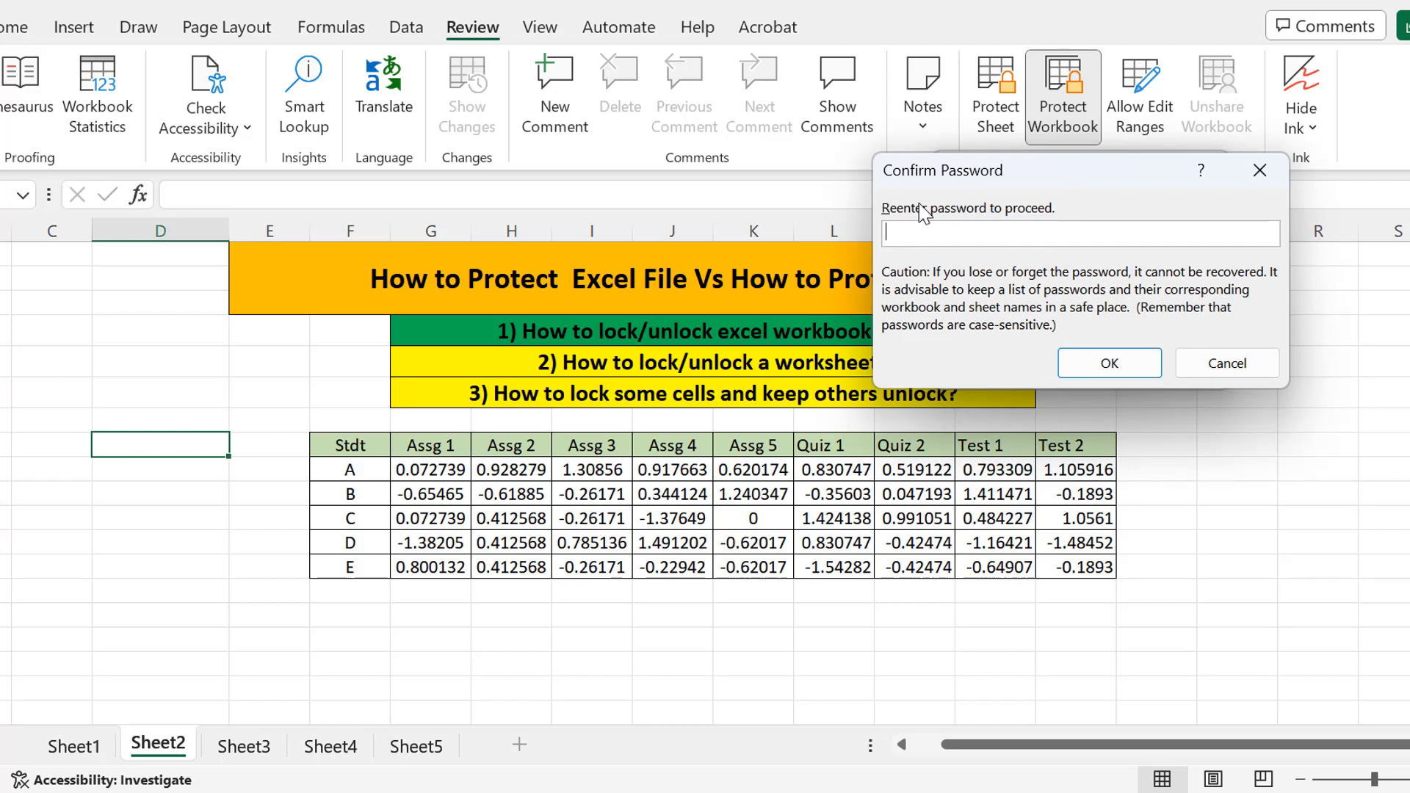
{"action": "type", "text": "123"}
{"action": "left_click", "coordinate": [1119, 358]}
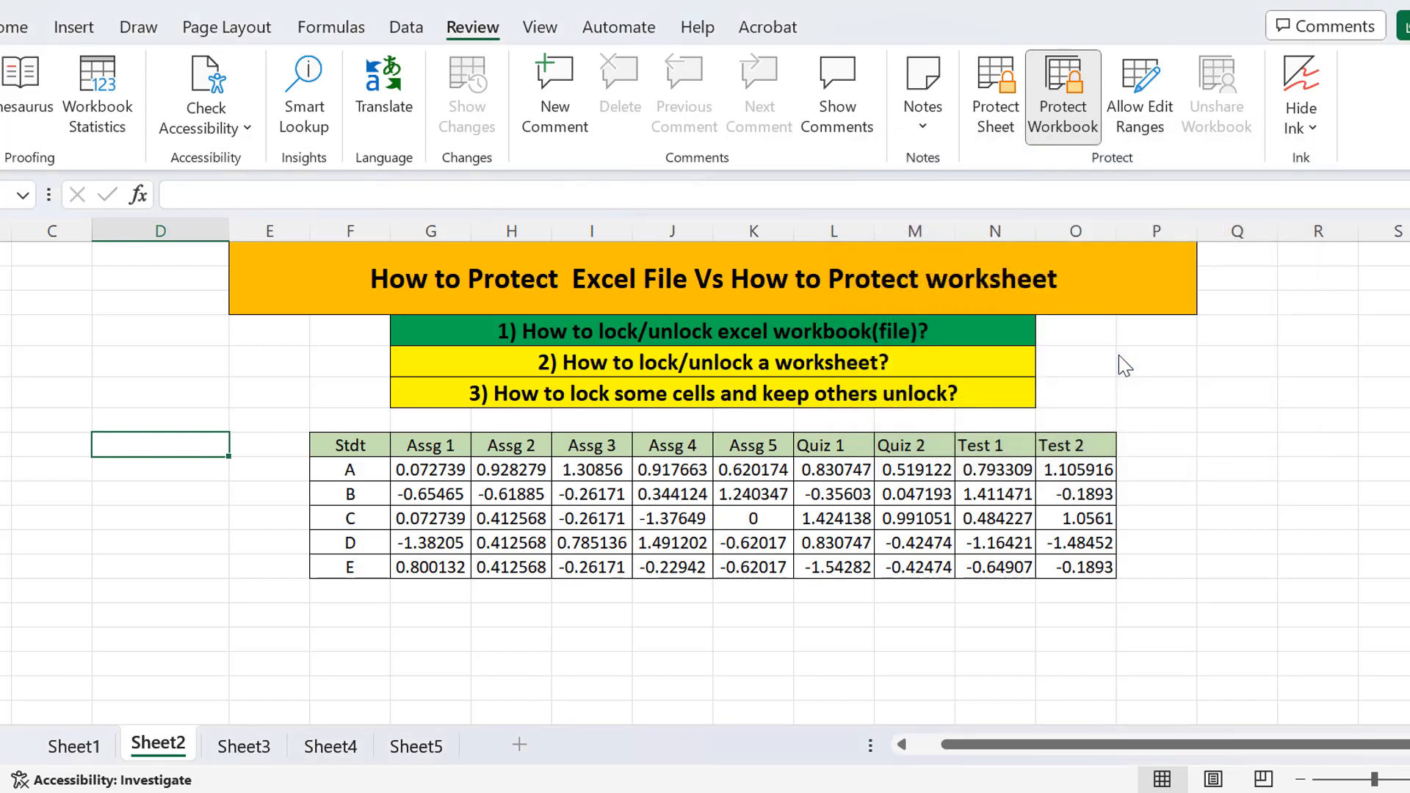
{"action": "left_click", "coordinate": [601, 599]}
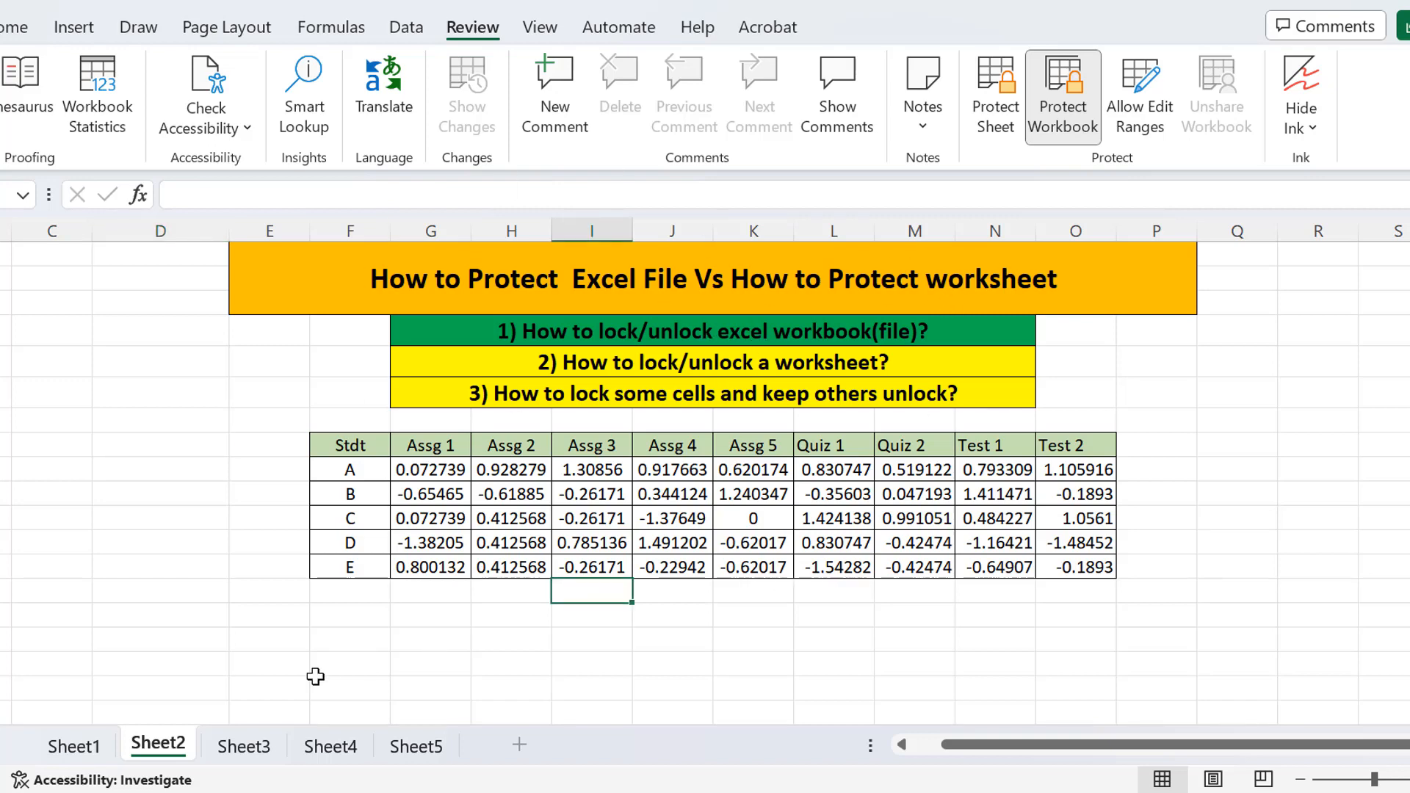
{"action": "left_click", "coordinate": [245, 749]}
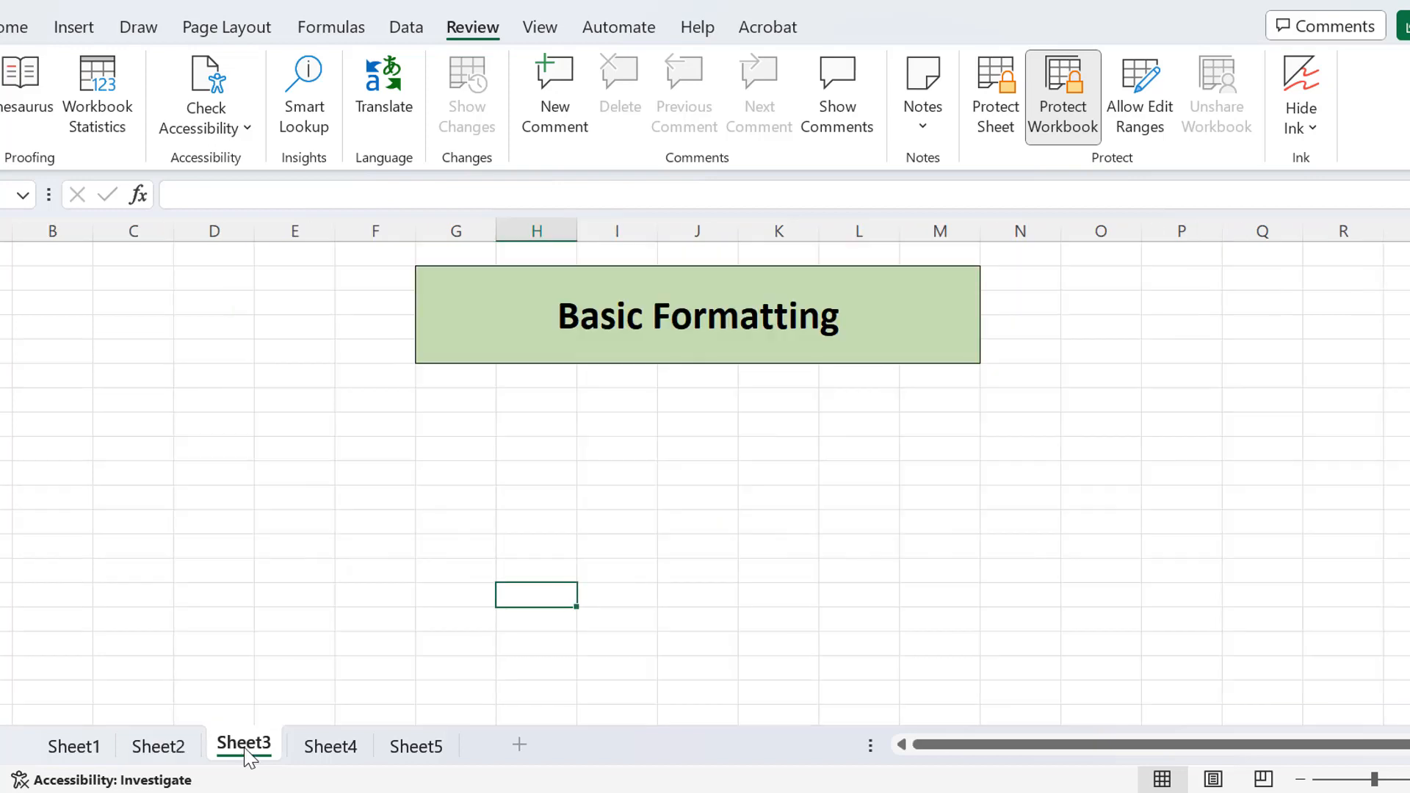
{"action": "left_click", "coordinate": [358, 755]}
{"action": "left_click", "coordinate": [403, 754]}
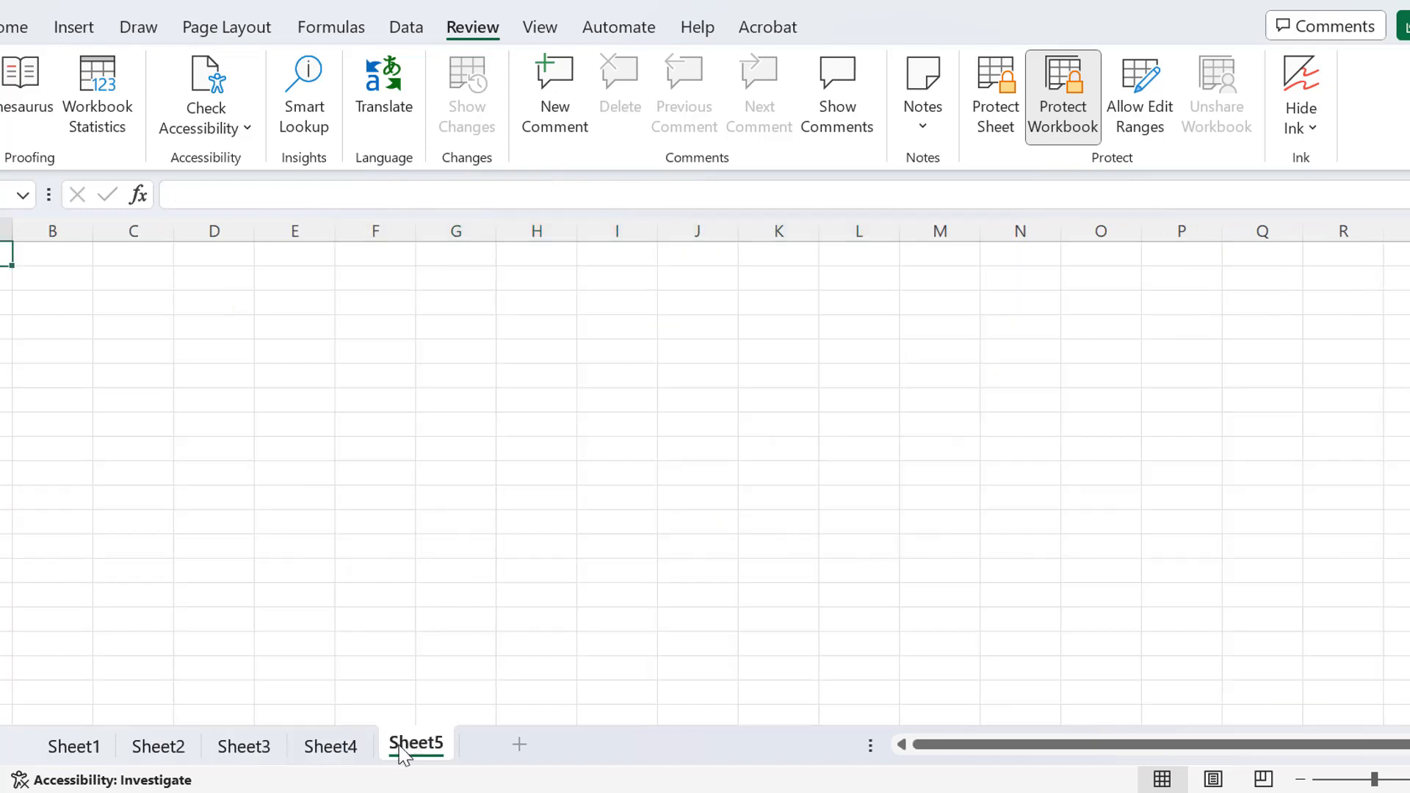
{"action": "left_click", "coordinate": [241, 756]}
{"action": "left_click", "coordinate": [143, 745]}
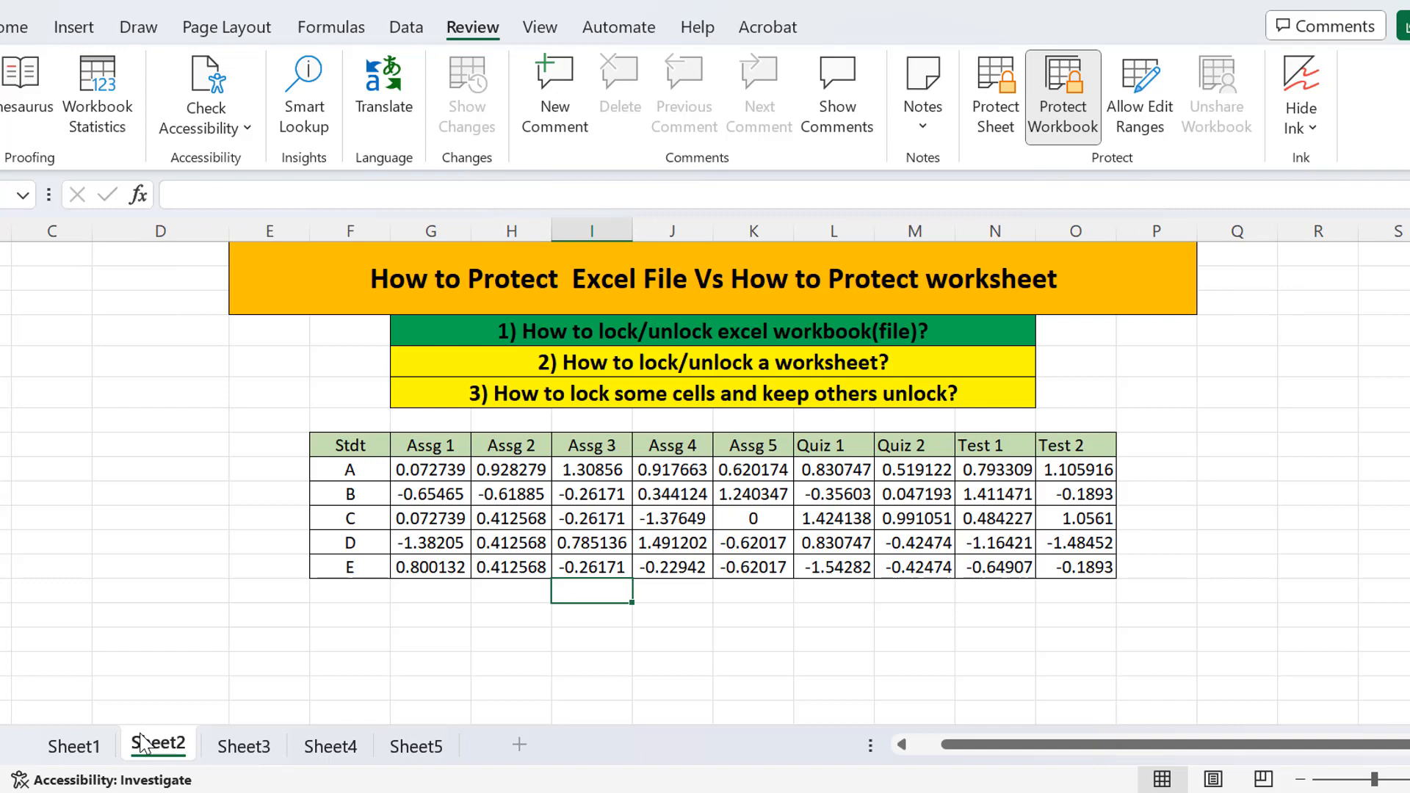
{"action": "left_click", "coordinate": [236, 747]}
{"action": "left_click", "coordinate": [323, 749]}
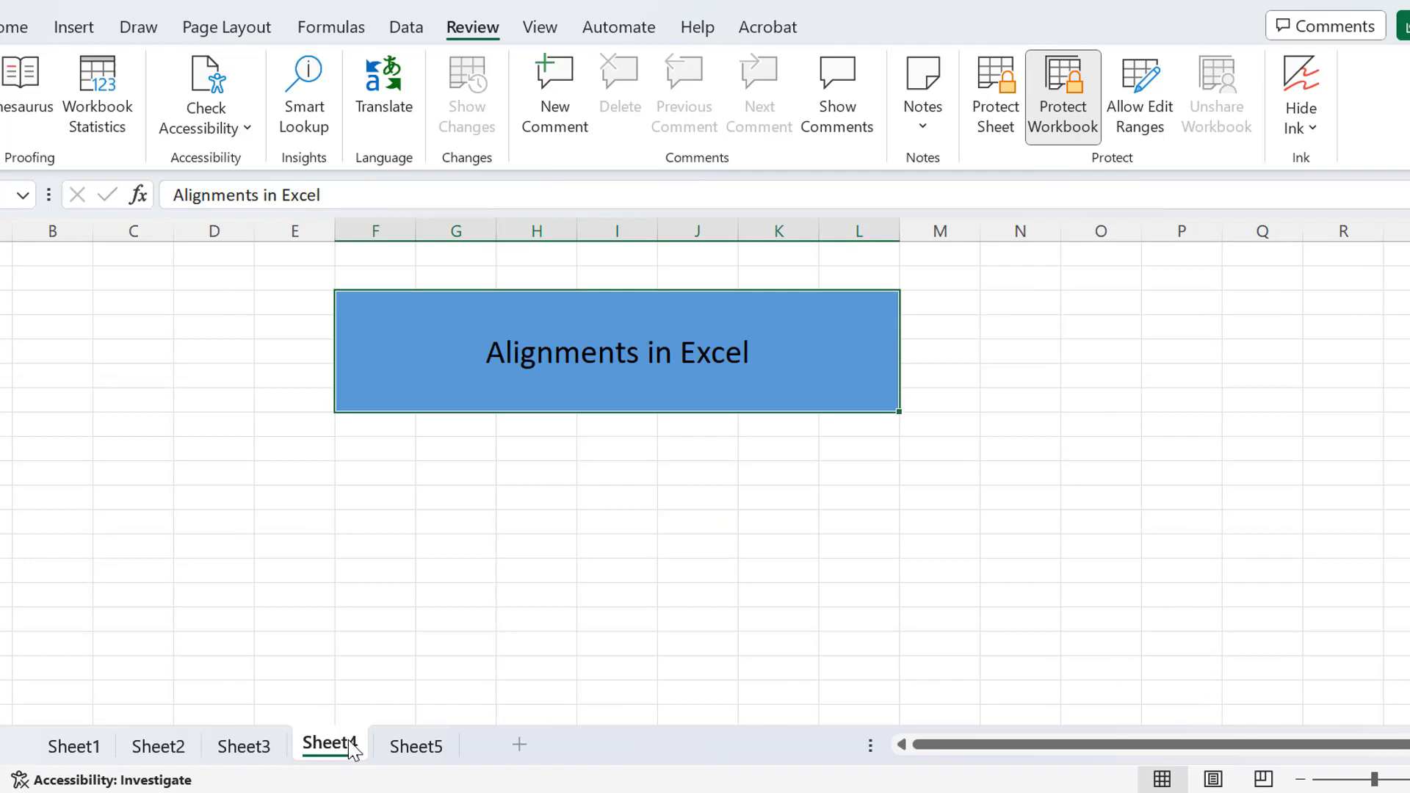
{"action": "left_click", "coordinate": [415, 749]}
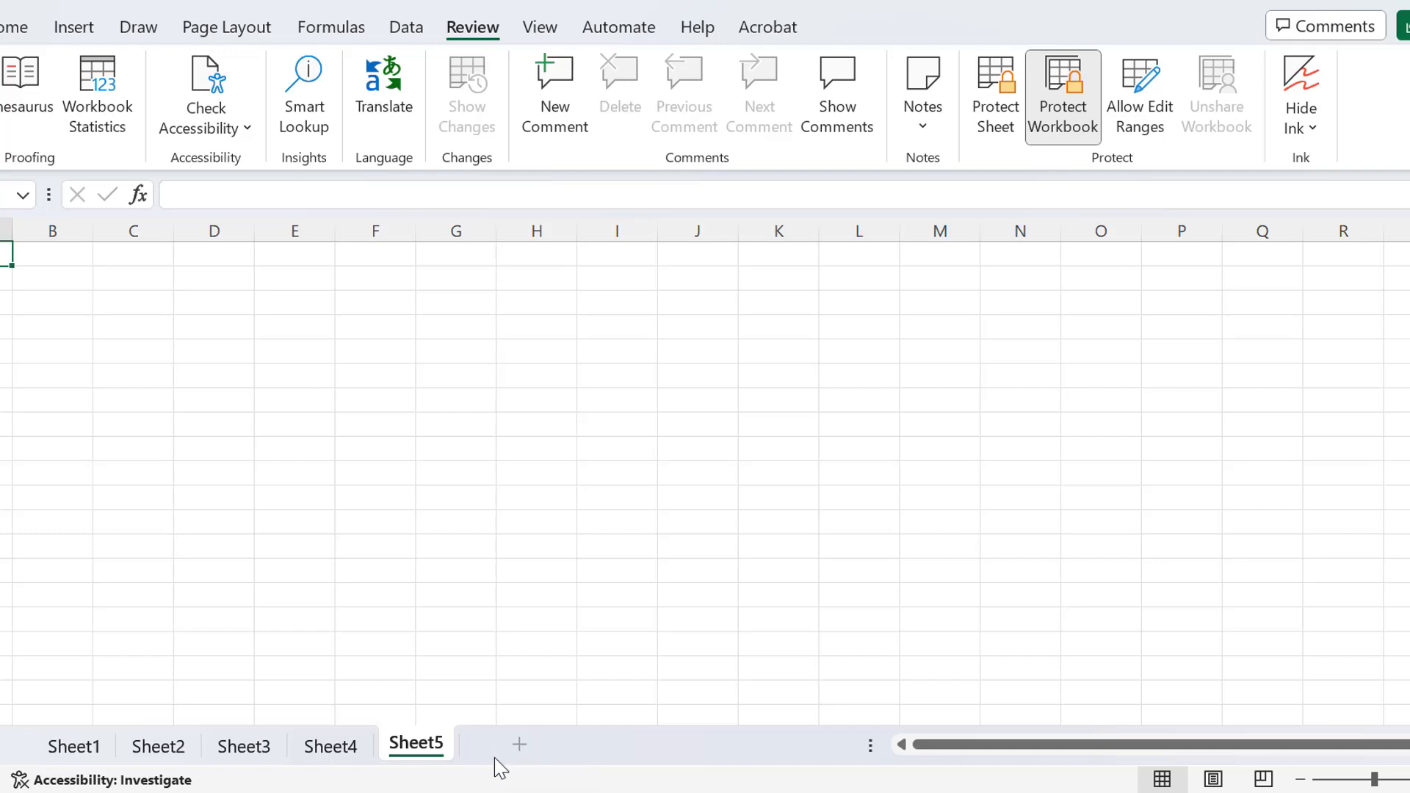
{"action": "left_click", "coordinate": [356, 753]}
{"action": "left_click", "coordinate": [242, 757]}
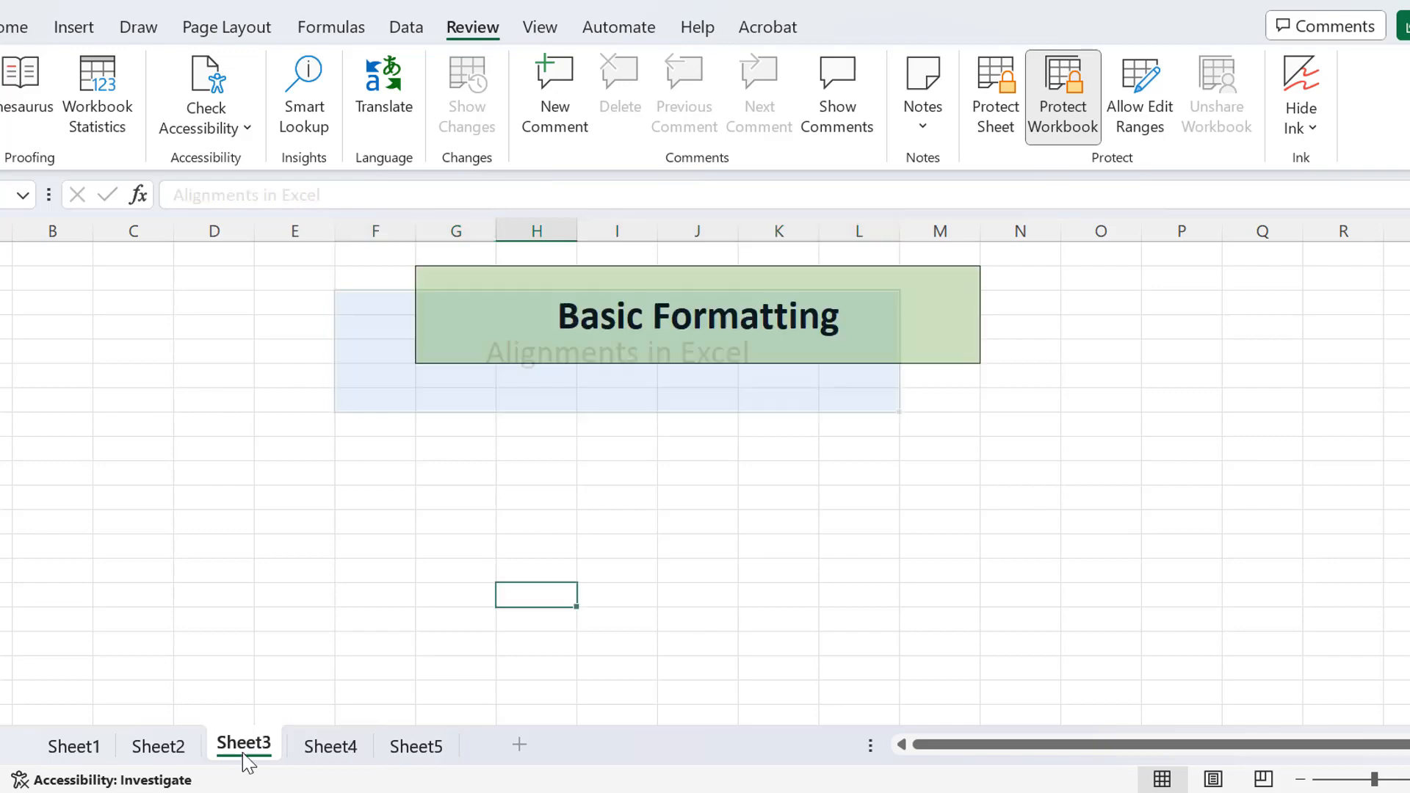
{"action": "left_click", "coordinate": [176, 745]}
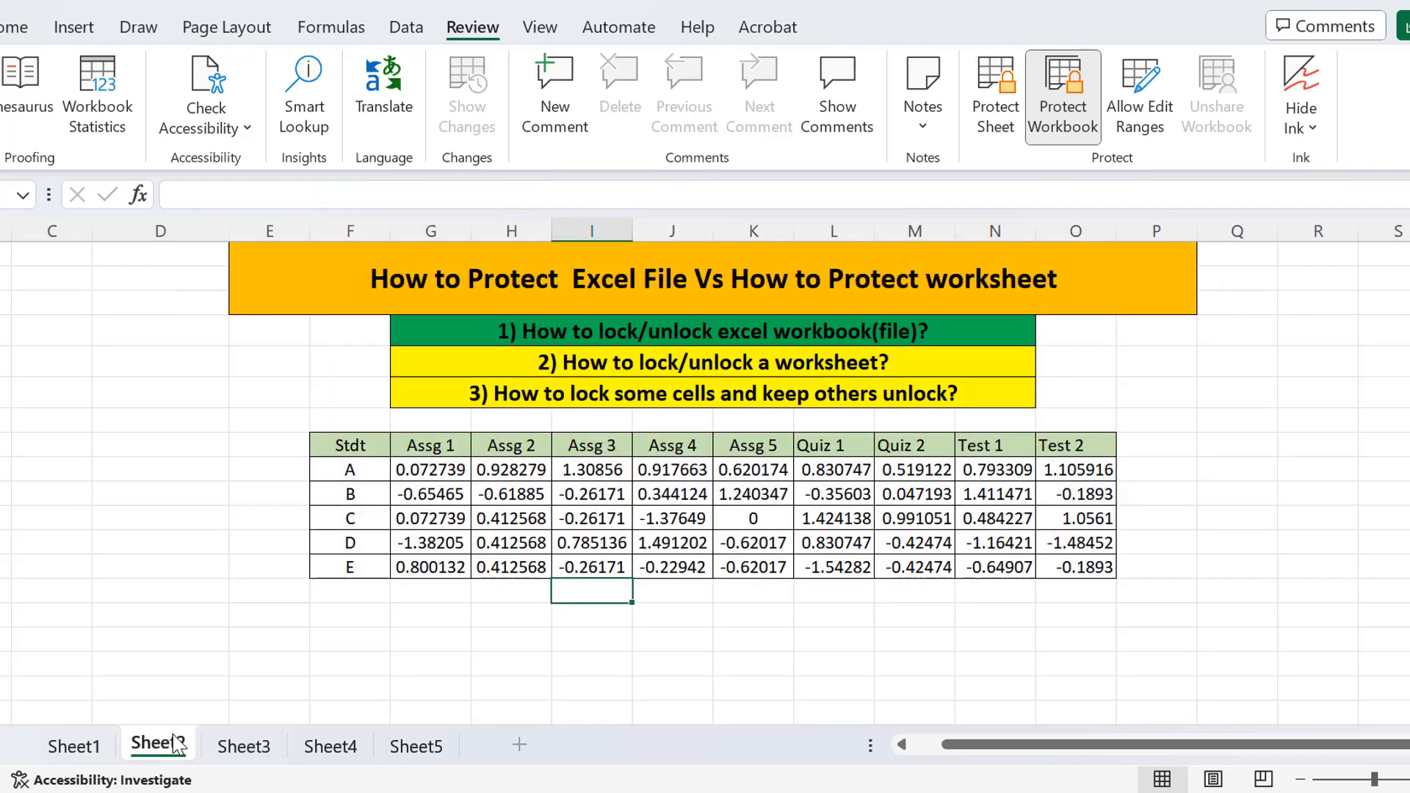
{"action": "left_click", "coordinate": [252, 748]}
{"action": "right_click", "coordinate": [252, 749]}
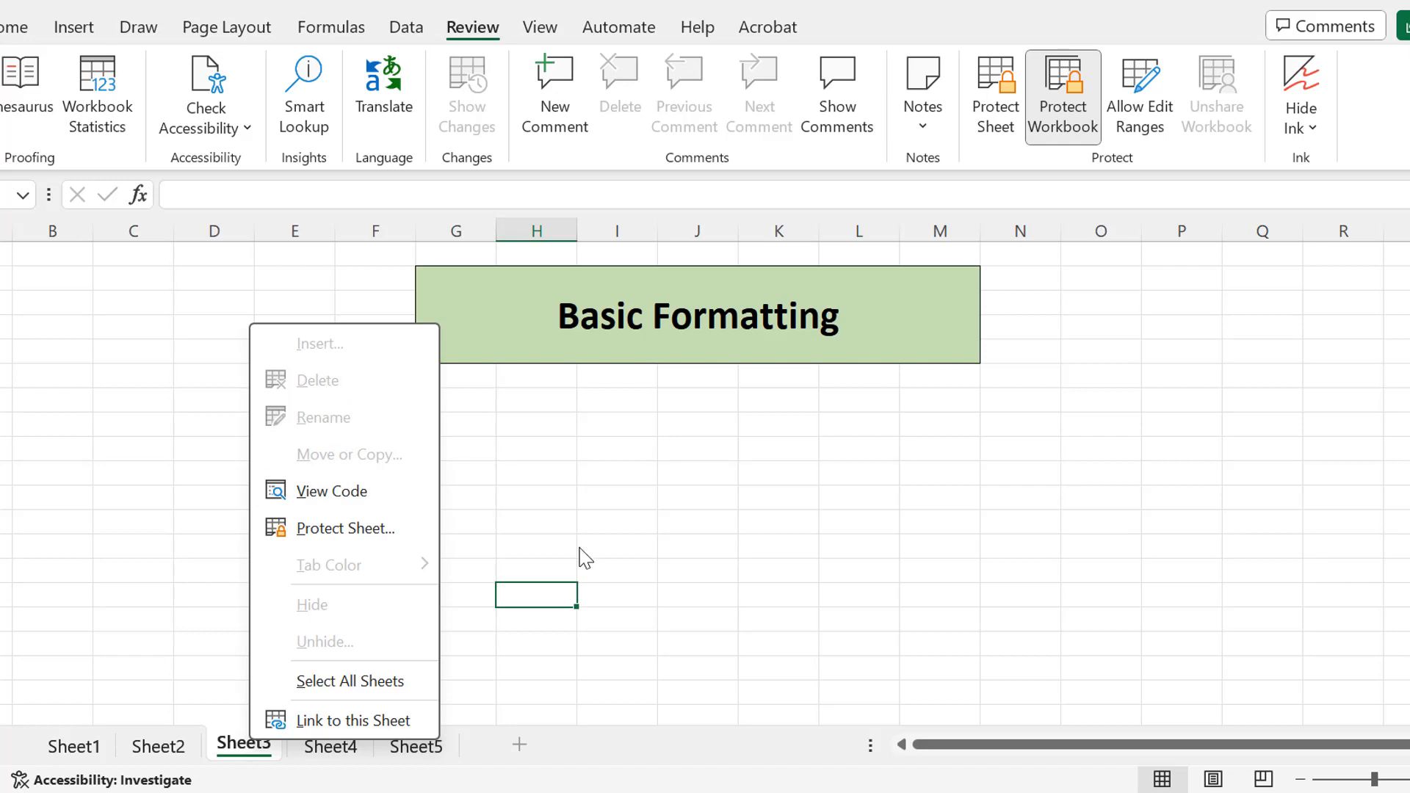
{"action": "key", "text": "Escape"}
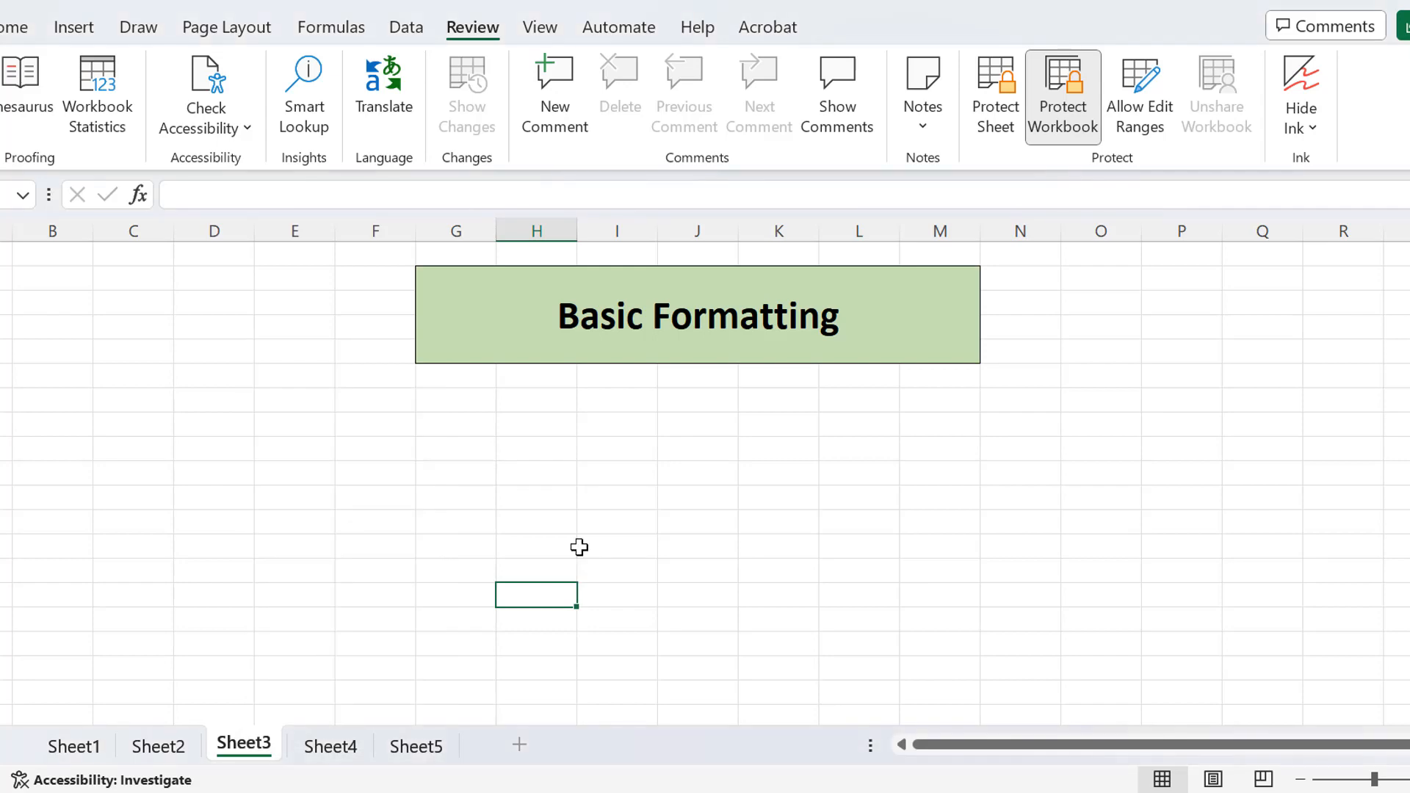
{"action": "left_click", "coordinate": [169, 753]}
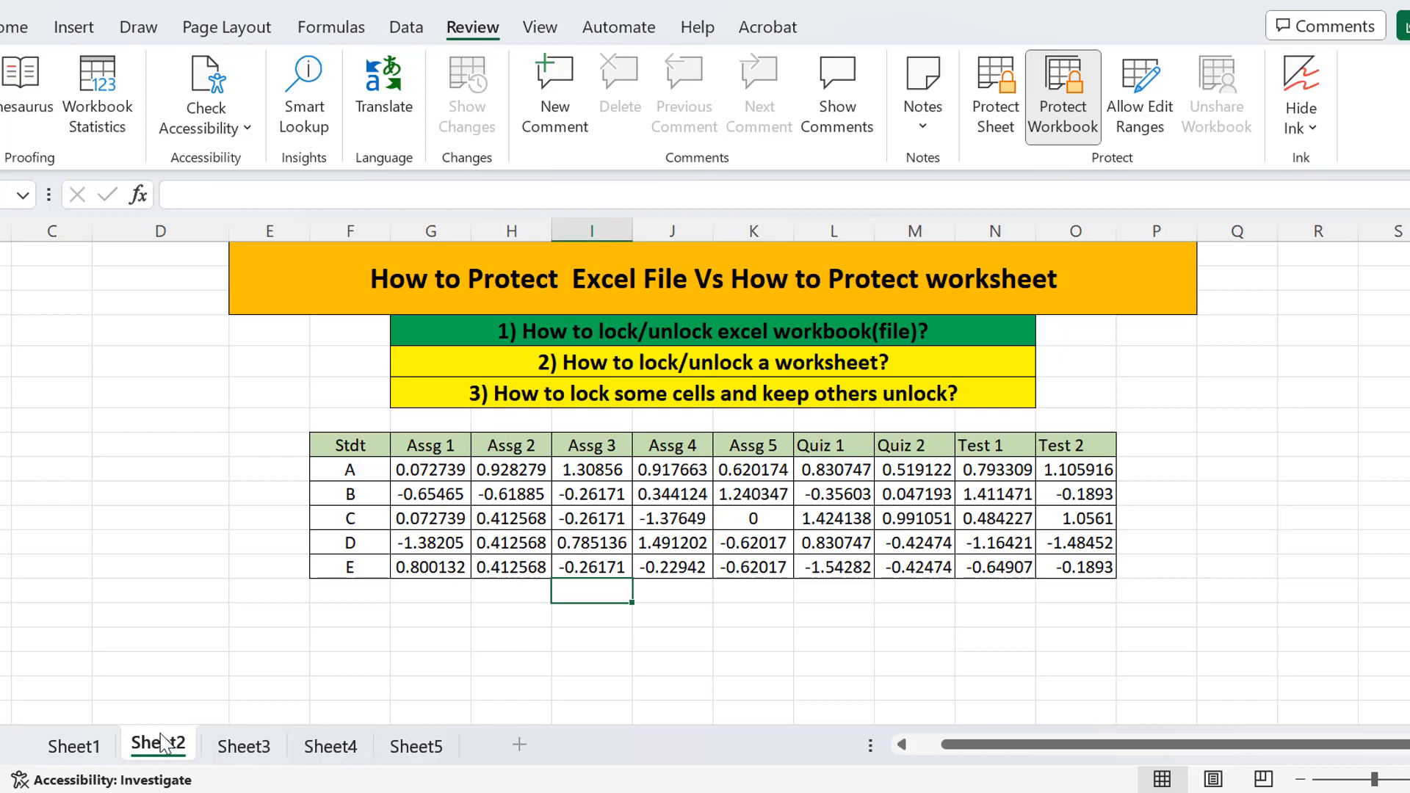
{"action": "left_click", "coordinate": [431, 486]}
{"action": "left_click", "coordinate": [433, 518]}
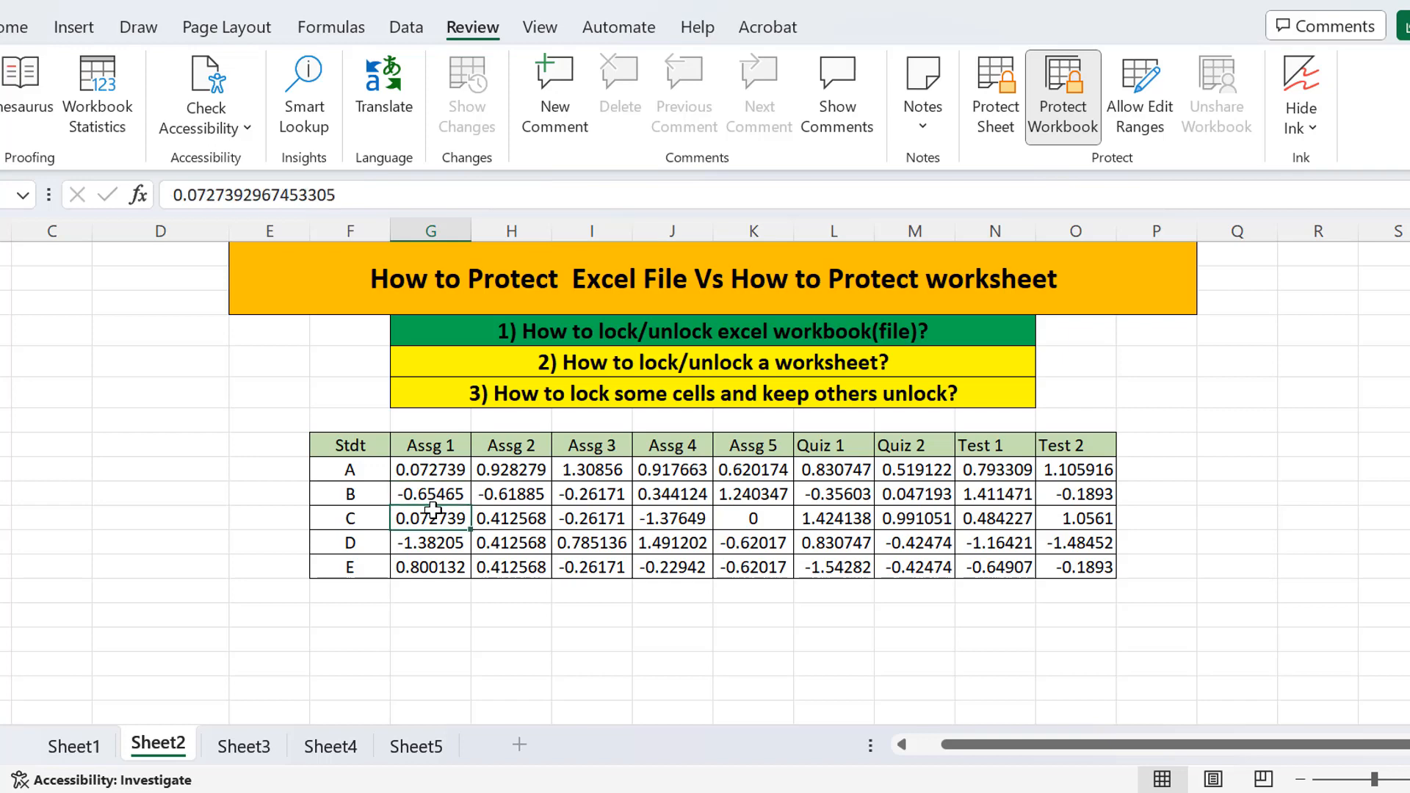
{"action": "left_click", "coordinate": [441, 558]}
{"action": "left_click", "coordinate": [527, 526]}
{"action": "type", "text": "gcgc"}
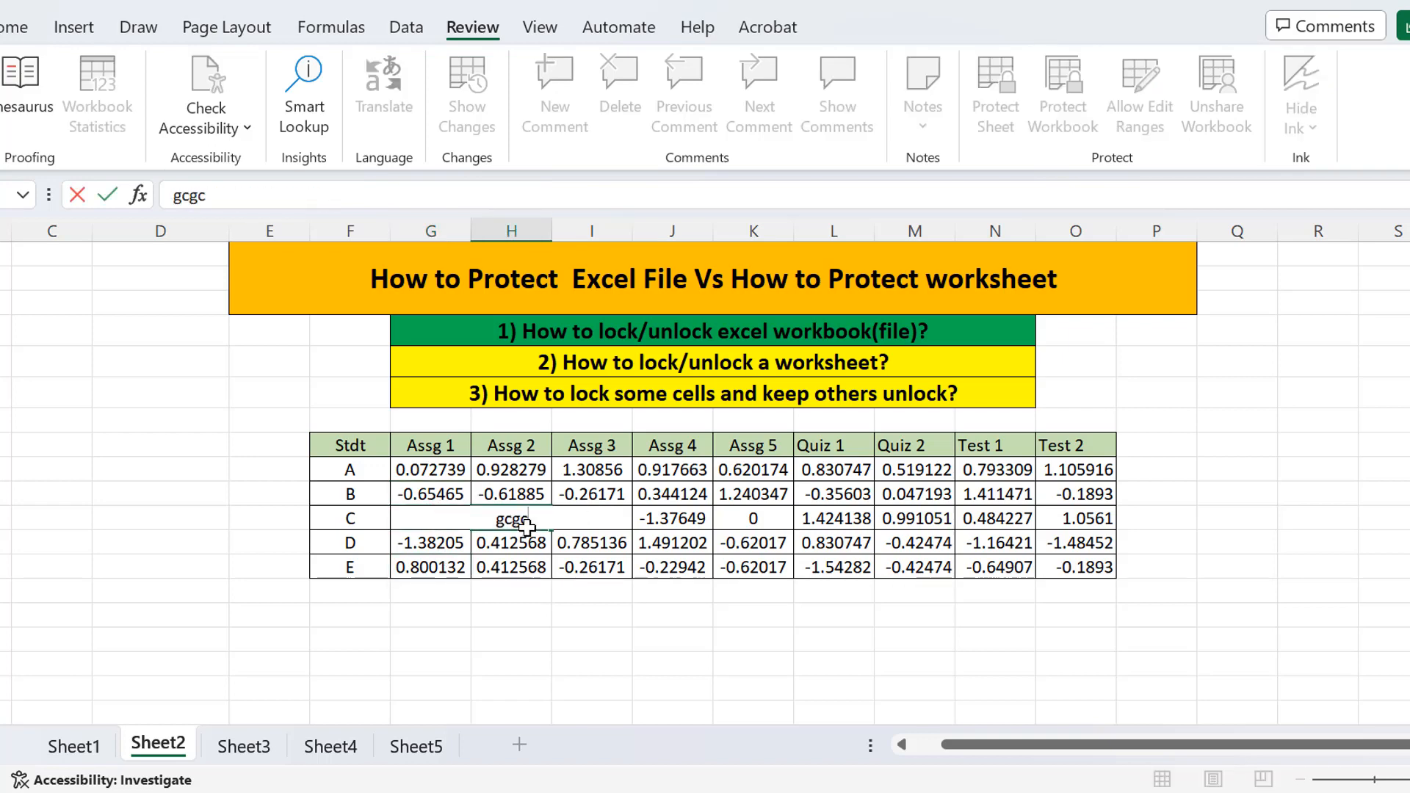
{"action": "key", "text": "BackSpace"}
{"action": "key", "text": "BackSpace"}
{"action": "key", "text": "BackSpace"}
{"action": "key", "text": "BackSpace"}
{"action": "key", "text": "Escape"}
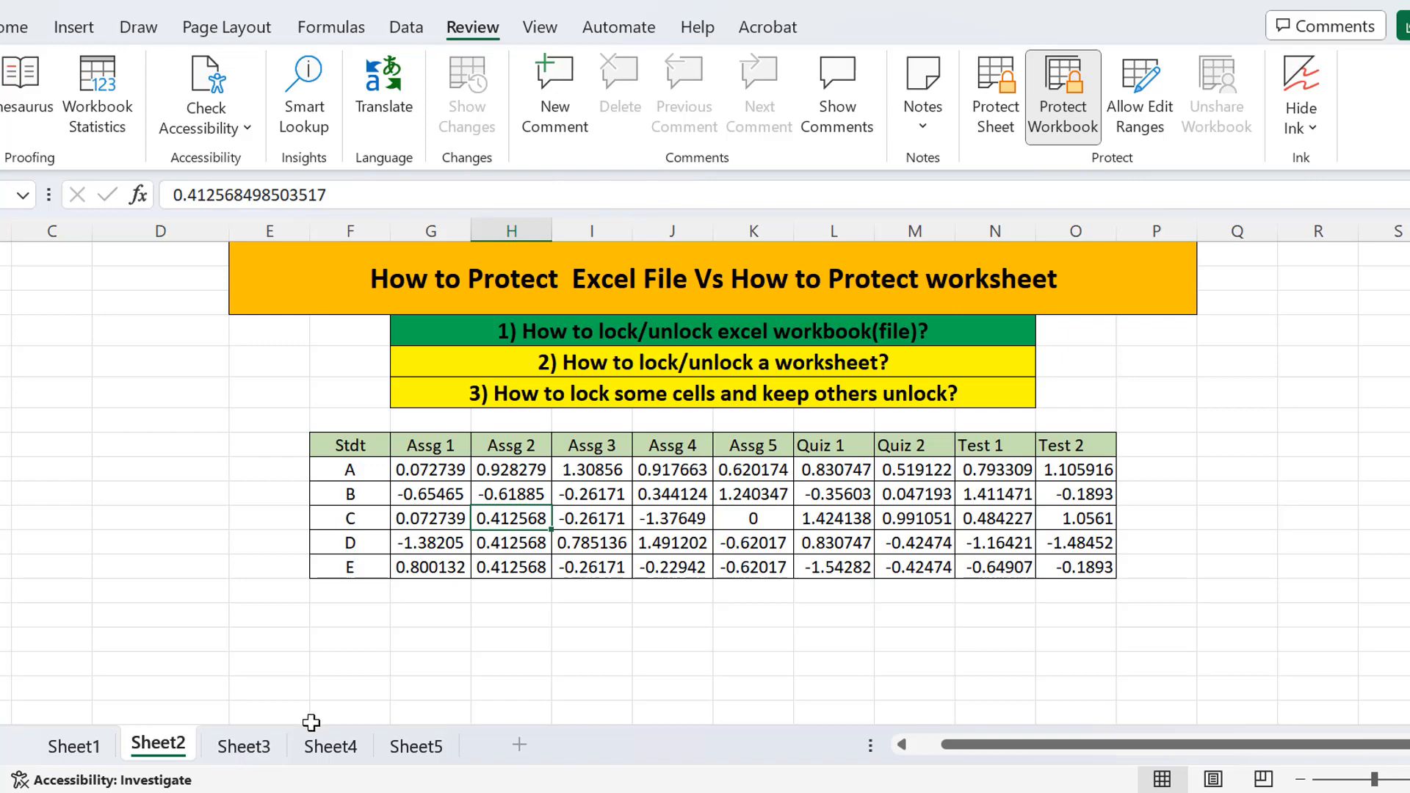
{"action": "left_click", "coordinate": [217, 747]}
{"action": "left_click", "coordinate": [150, 753]}
{"action": "left_click", "coordinate": [451, 458]}
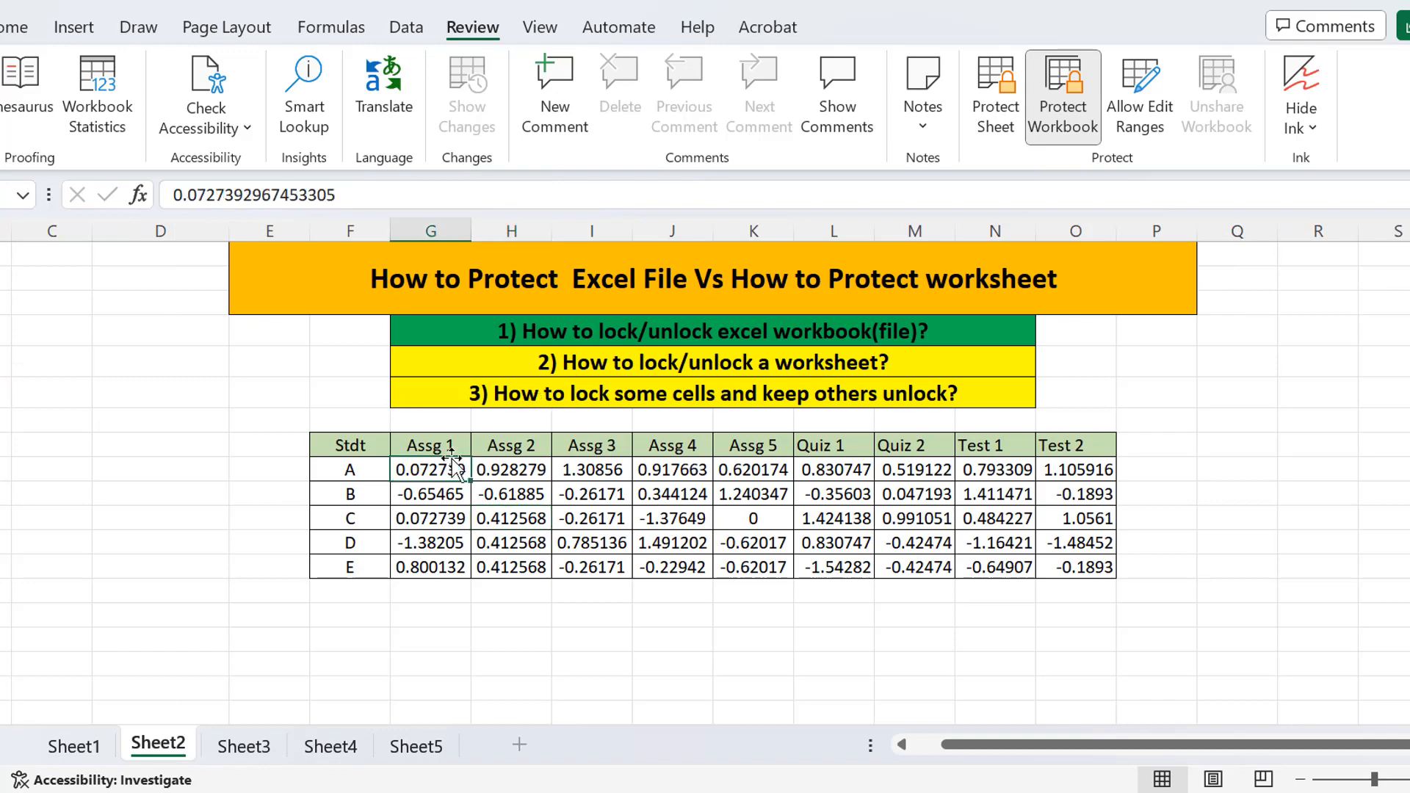
{"action": "left_click", "coordinate": [429, 445]}
{"action": "left_click", "coordinate": [15, 27]}
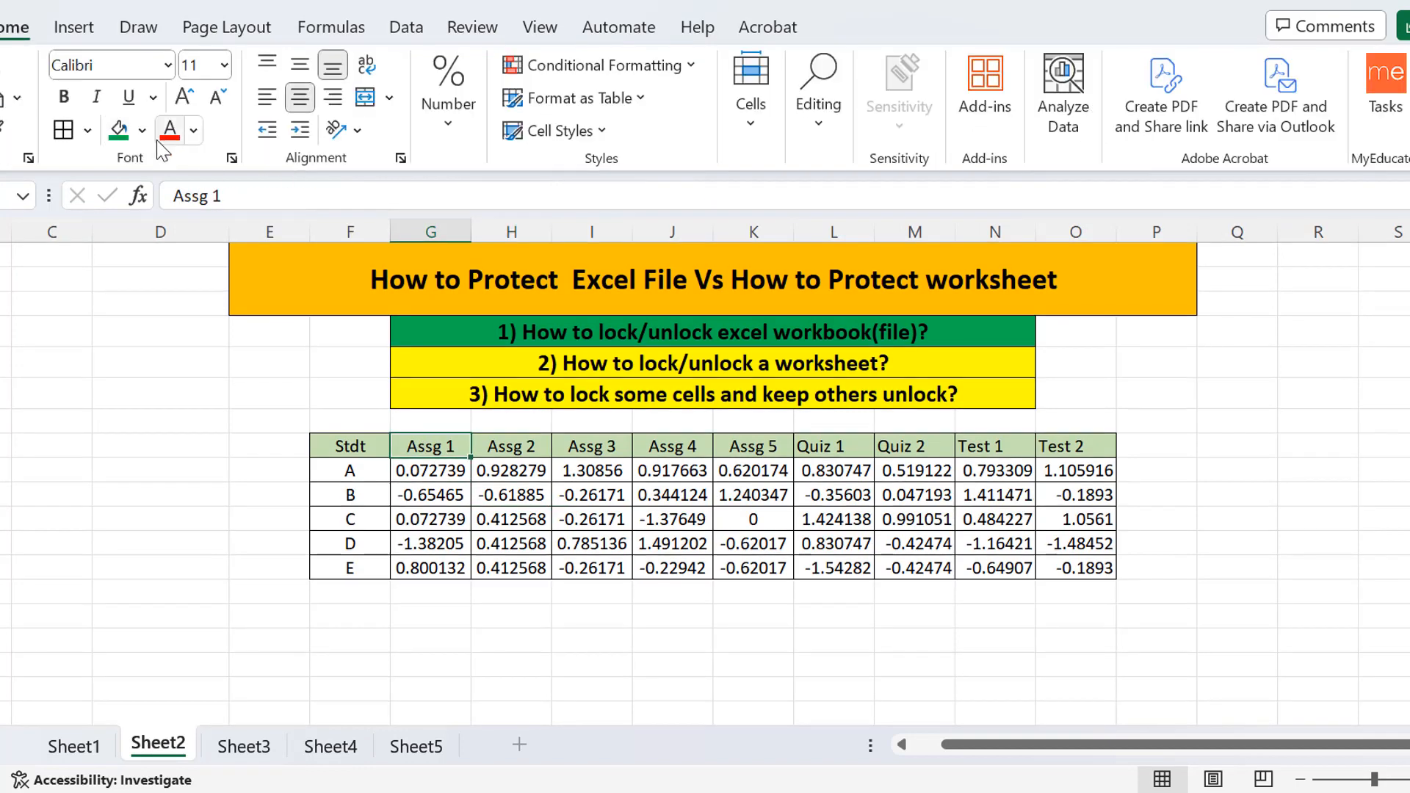
{"action": "left_click", "coordinate": [141, 130]}
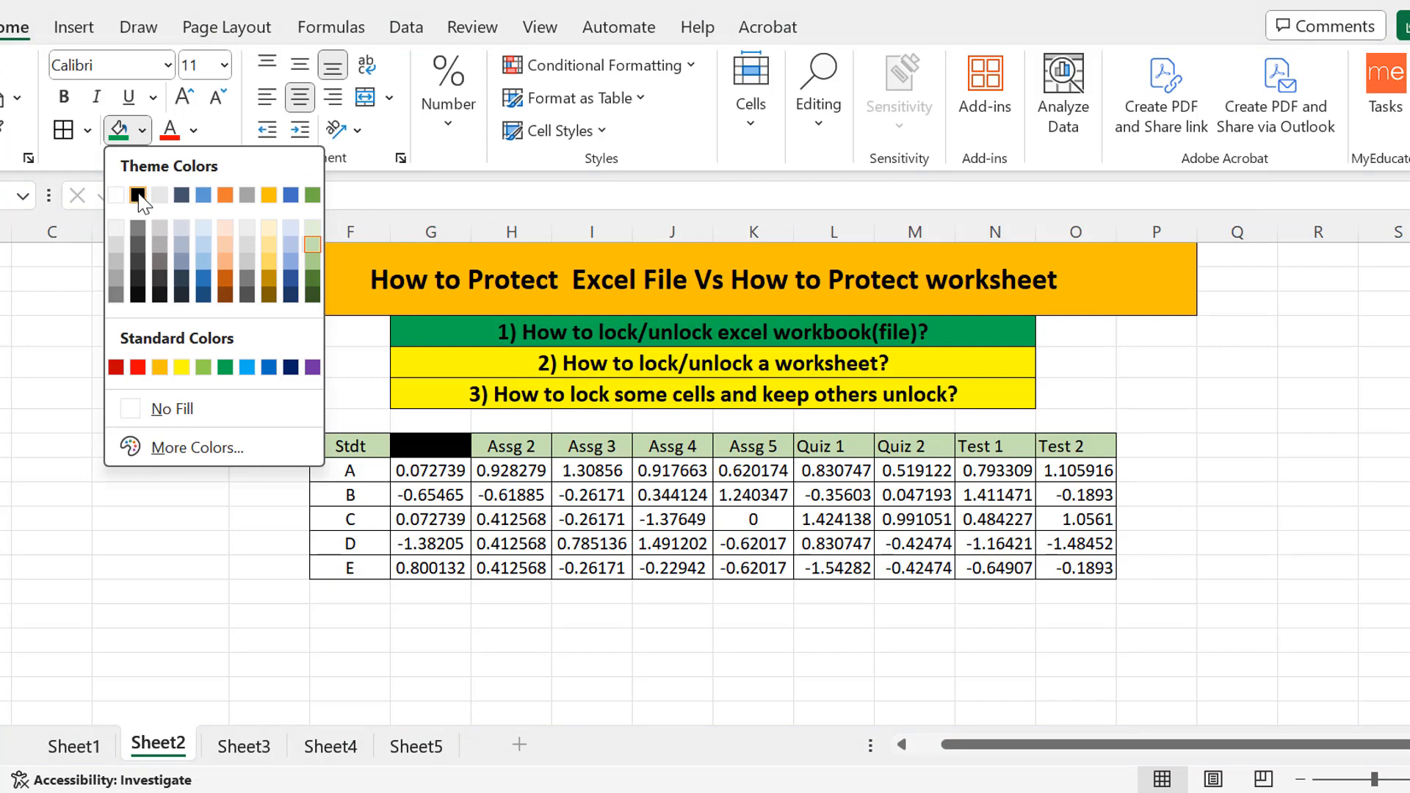
{"action": "left_click", "coordinate": [212, 580]}
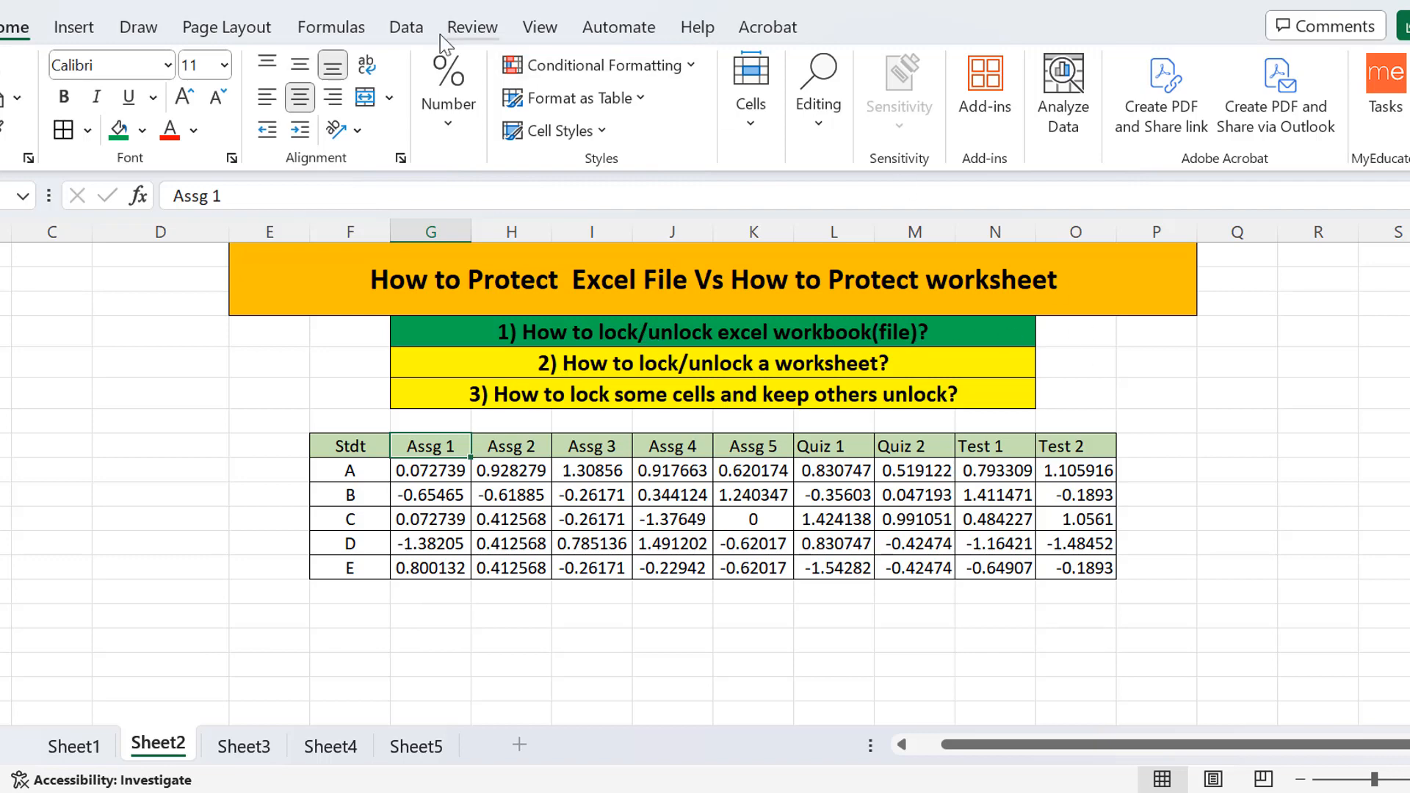
Remove the workbook structure protection using its password.
{"action": "left_click", "coordinate": [467, 33]}
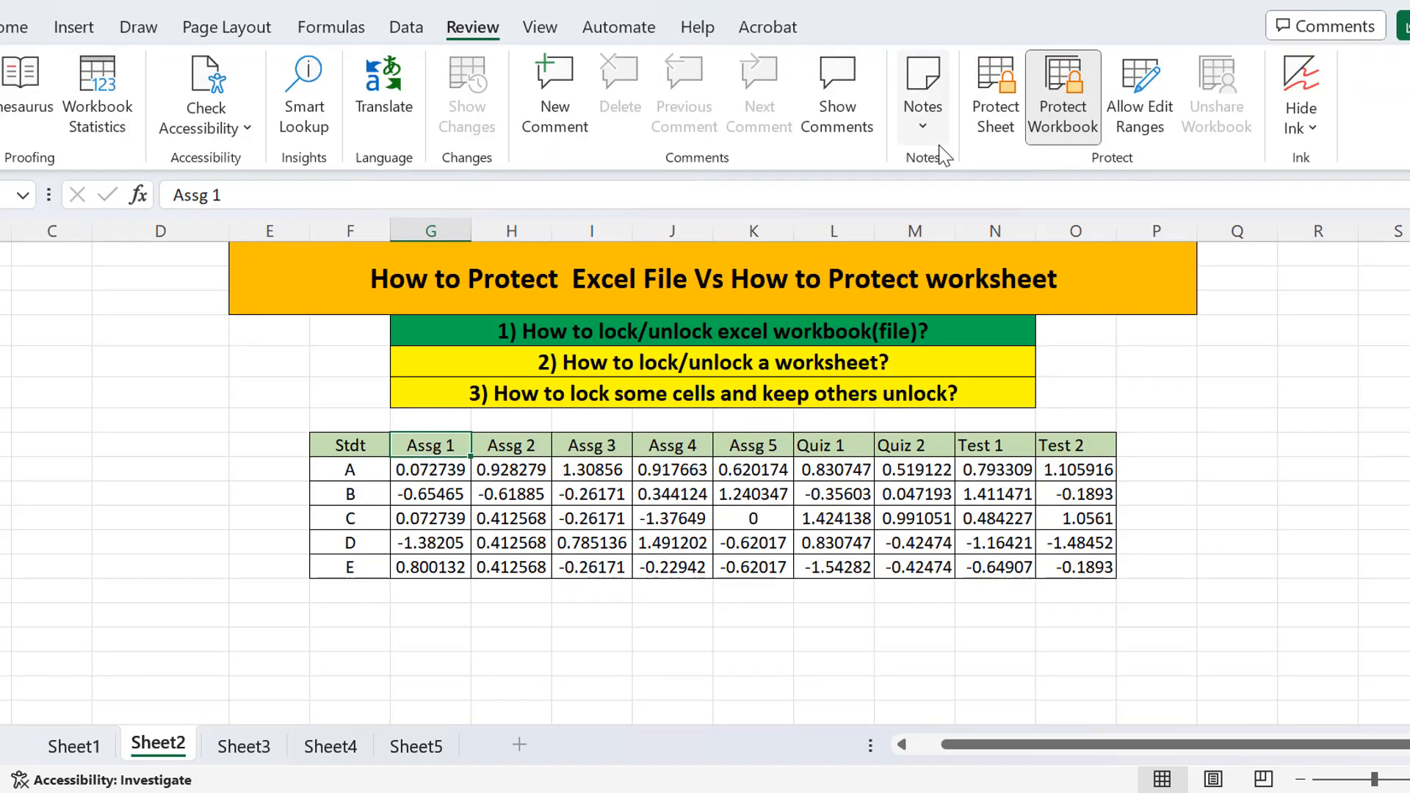
{"action": "left_click", "coordinate": [1076, 114]}
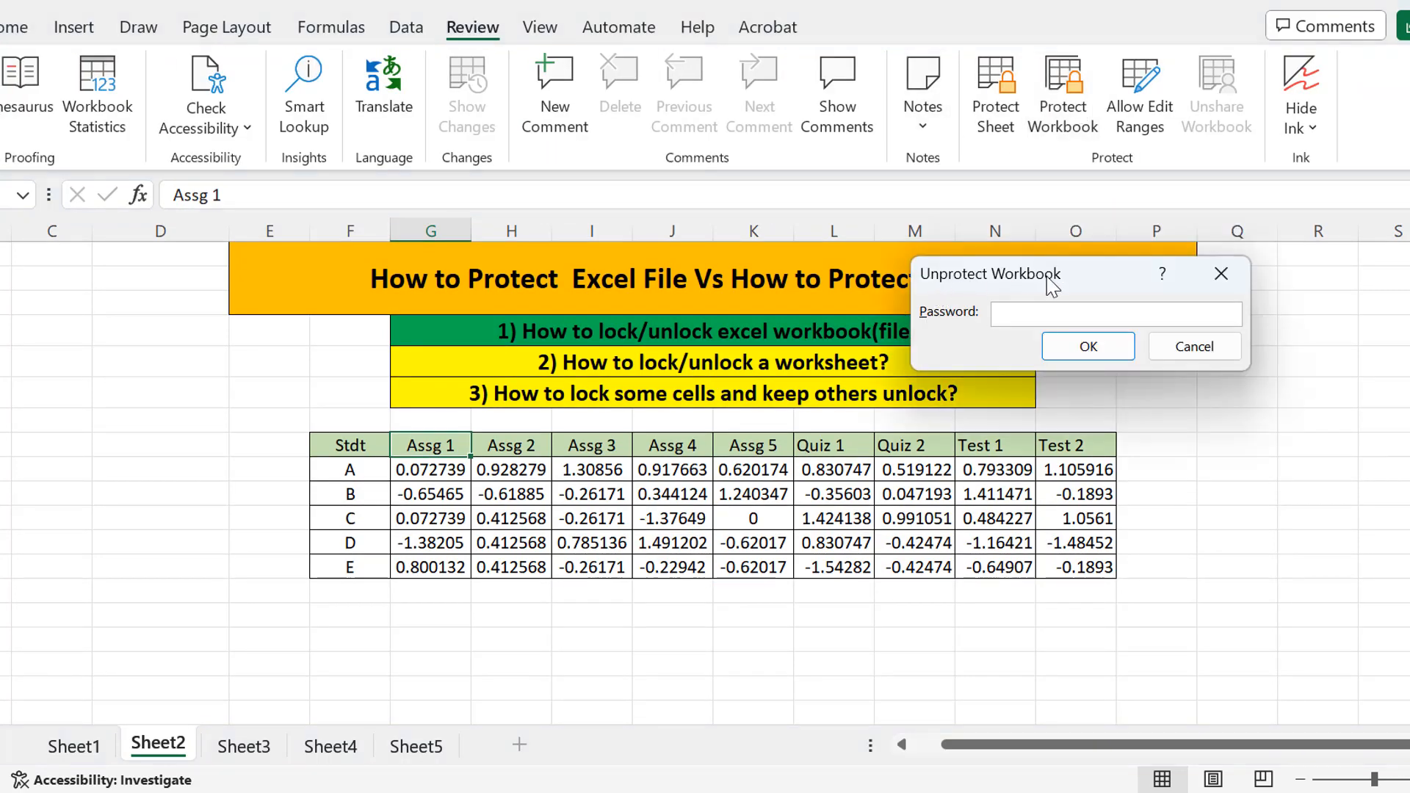
{"action": "type", "text": "123"}
{"action": "left_click", "coordinate": [1089, 347]}
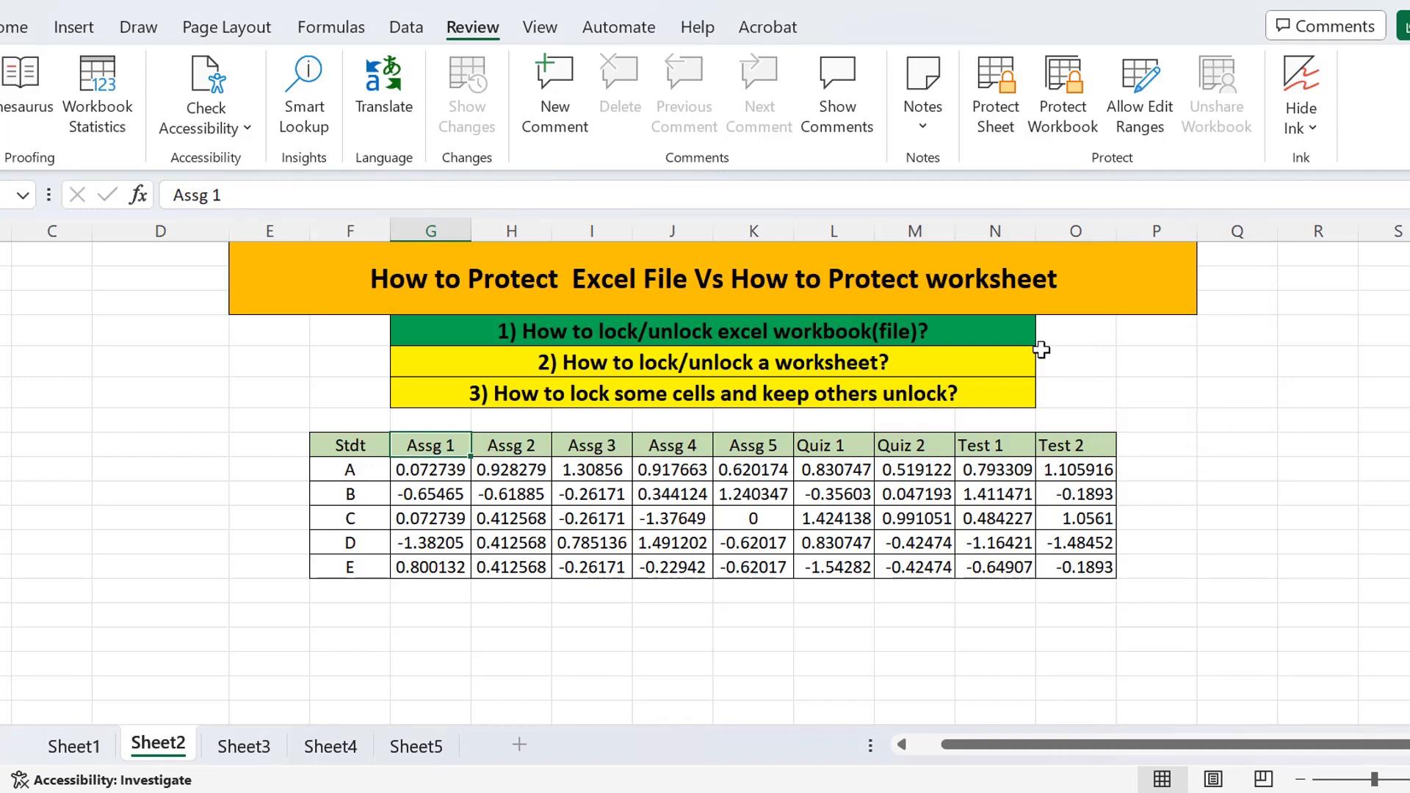
Add Sheet6, delete Sheet5, move Sheet3 ahead of Sheet6, then return to Sheet2.
{"action": "left_click", "coordinate": [519, 744]}
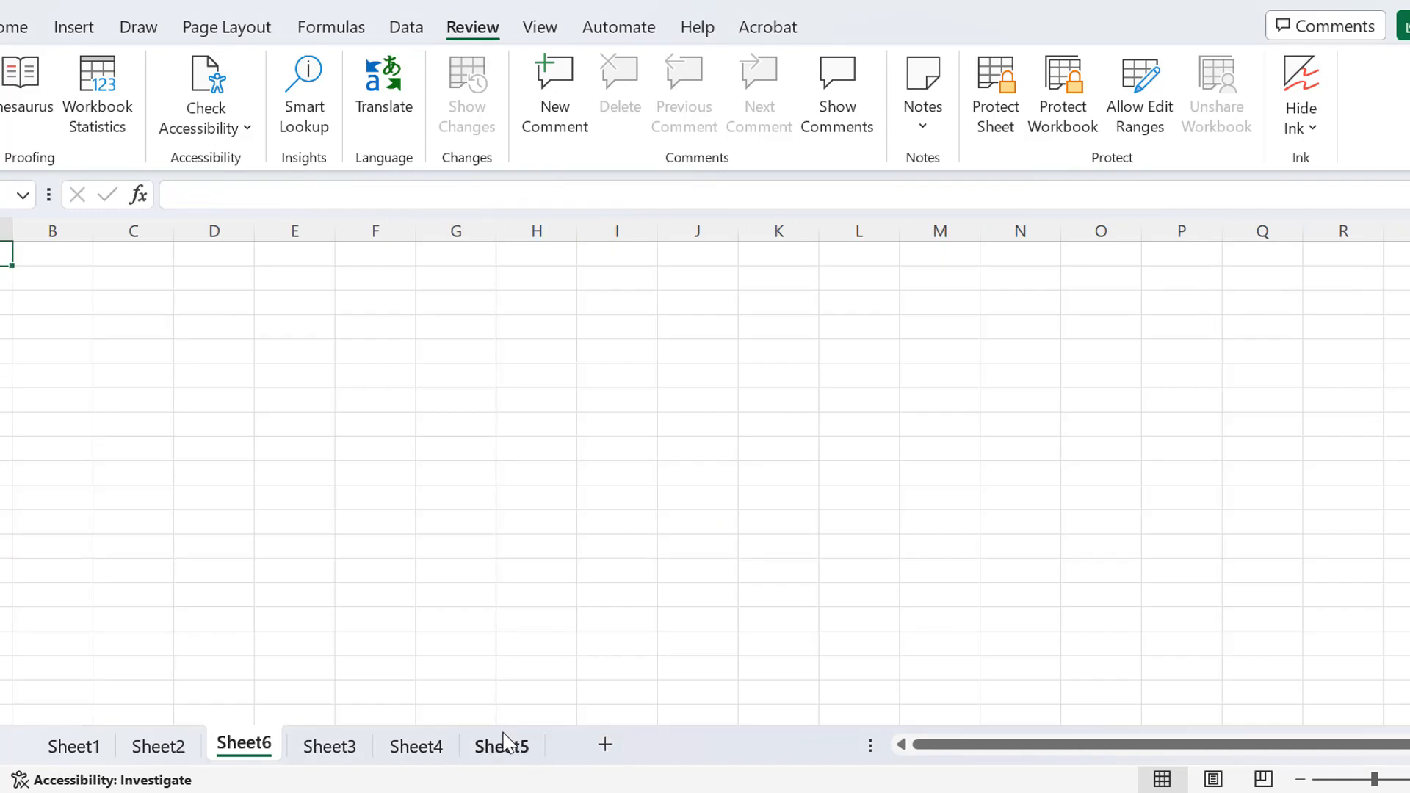
{"action": "right_click", "coordinate": [506, 743]}
{"action": "left_click", "coordinate": [587, 380]}
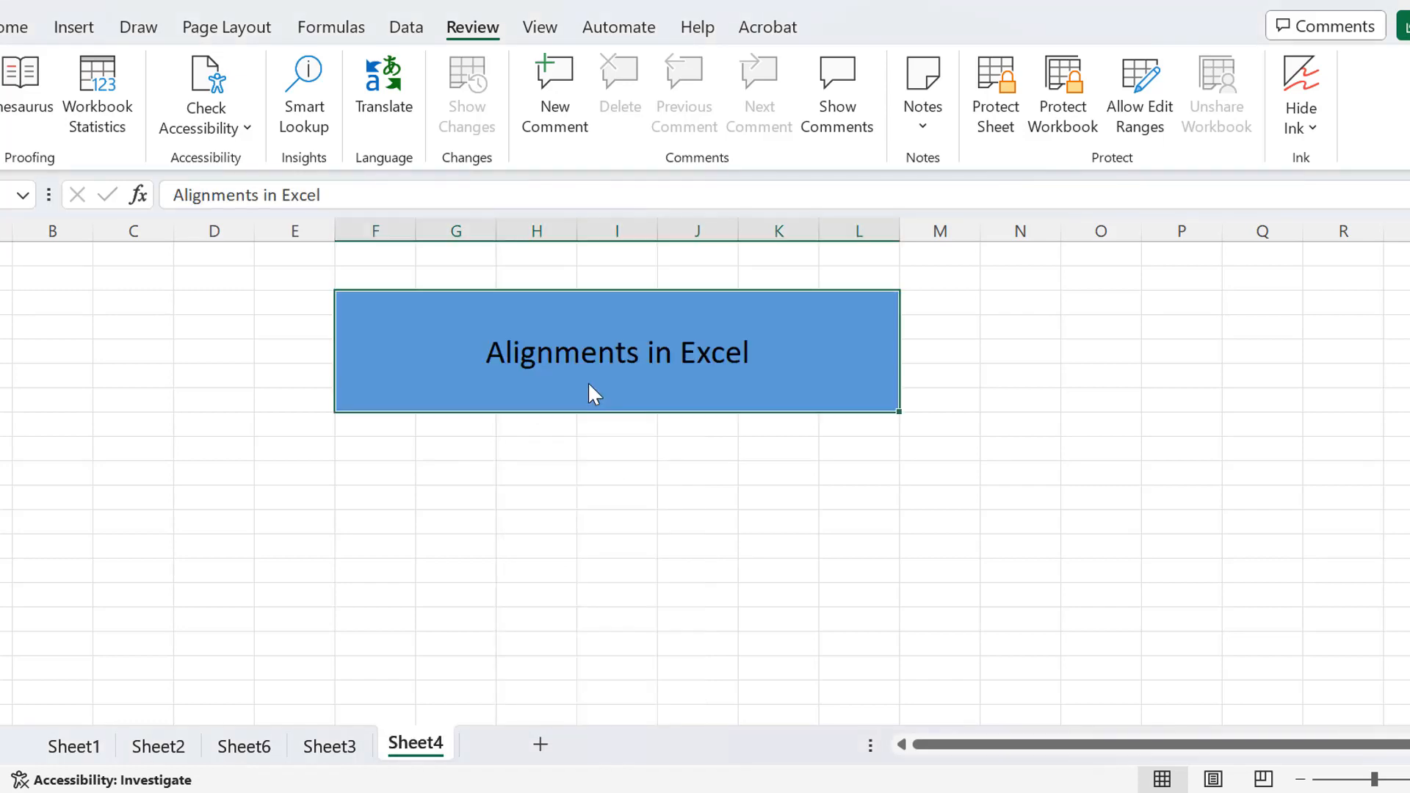
{"action": "left_click_drag", "start_coordinate": [352, 743], "coordinate": [207, 734]}
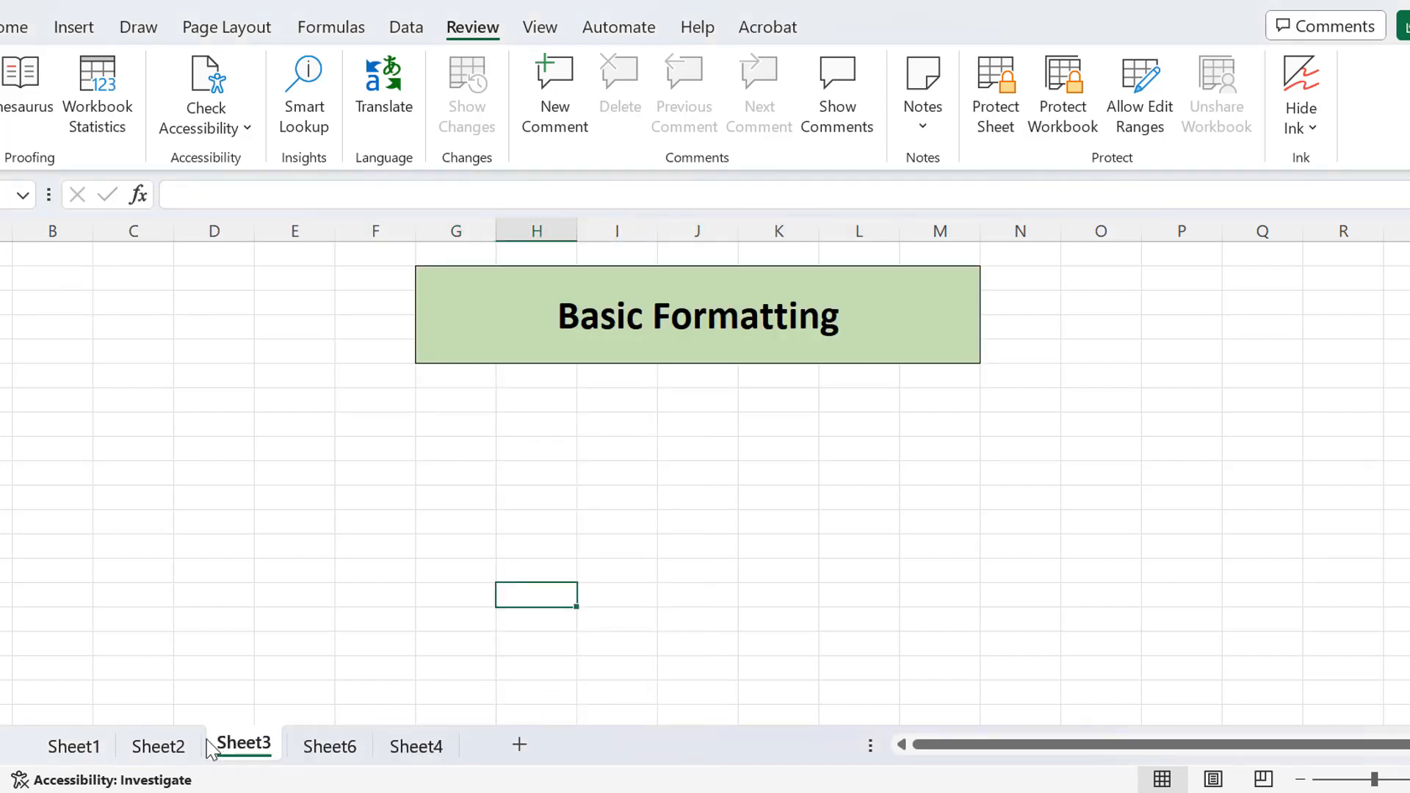
{"action": "left_click", "coordinate": [172, 749]}
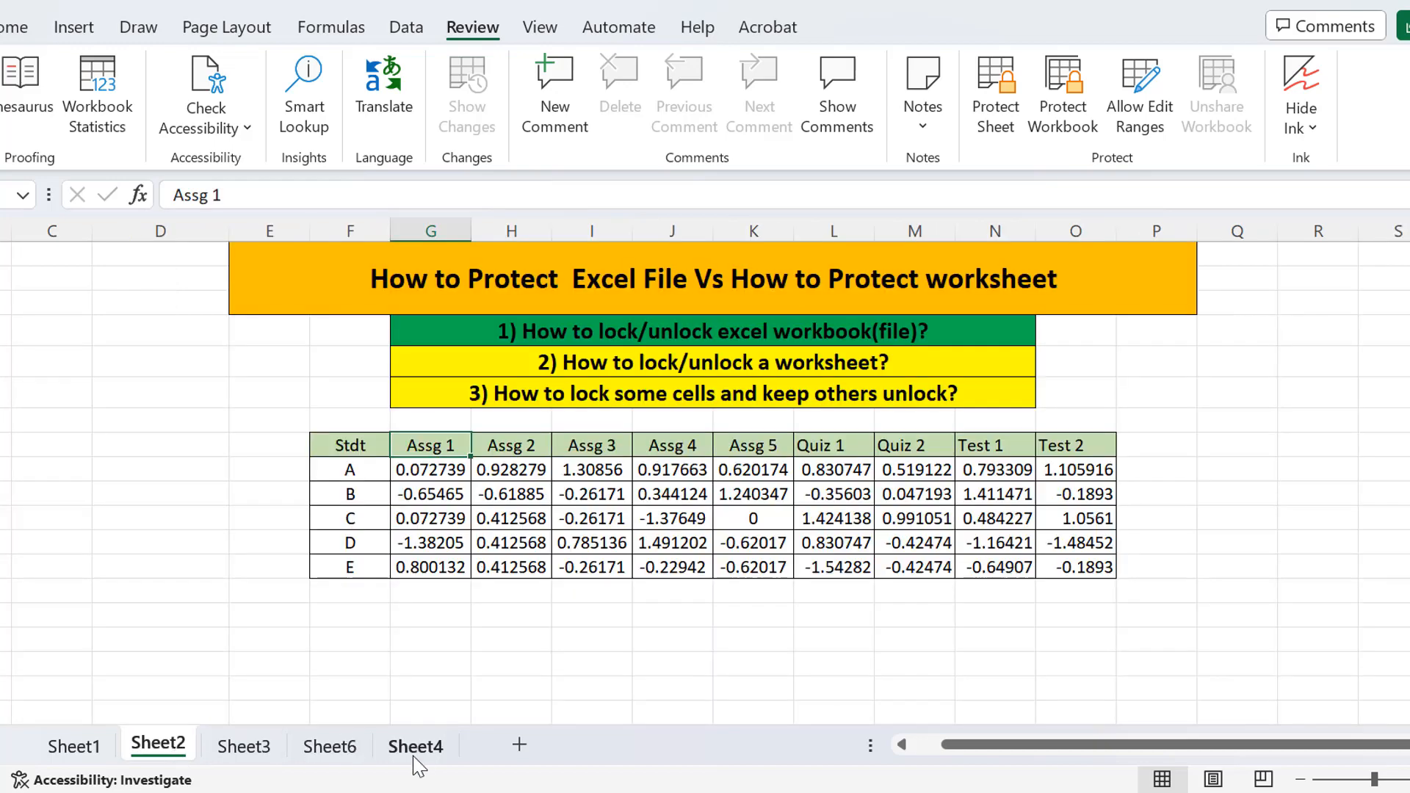
{"action": "left_click", "coordinate": [674, 367]}
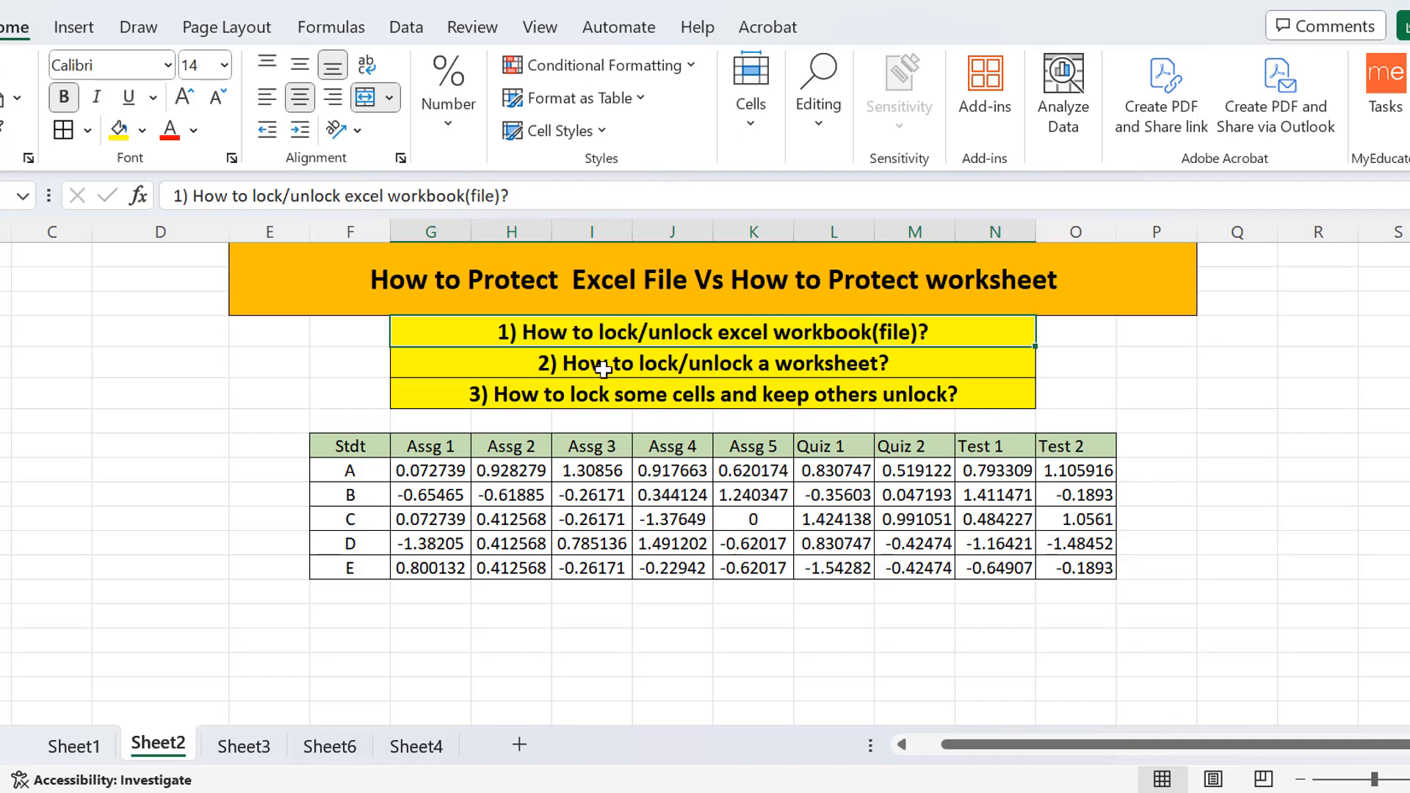
Fill the second question row, about locking a worksheet, with green.
{"action": "left_click", "coordinate": [598, 364]}
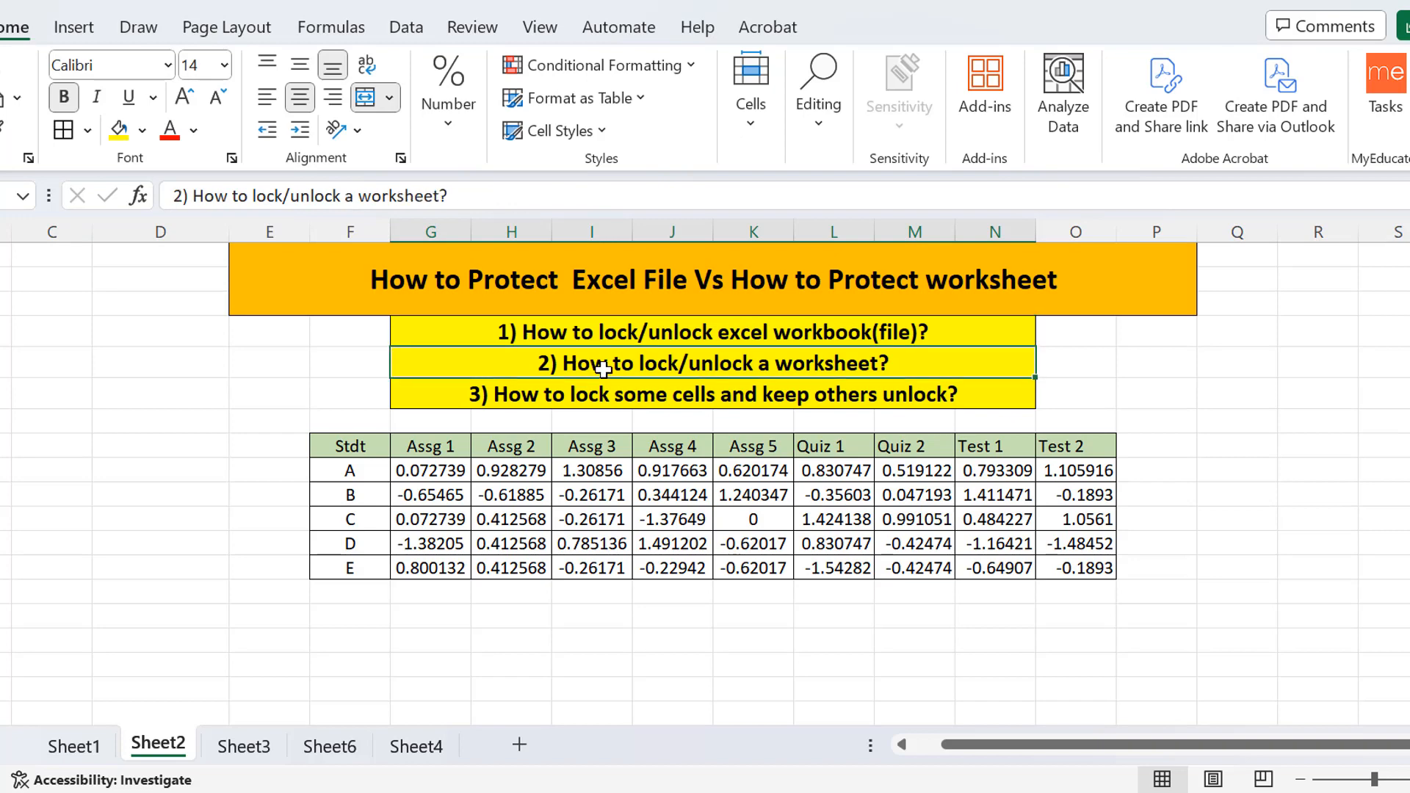
{"action": "left_click", "coordinate": [142, 130]}
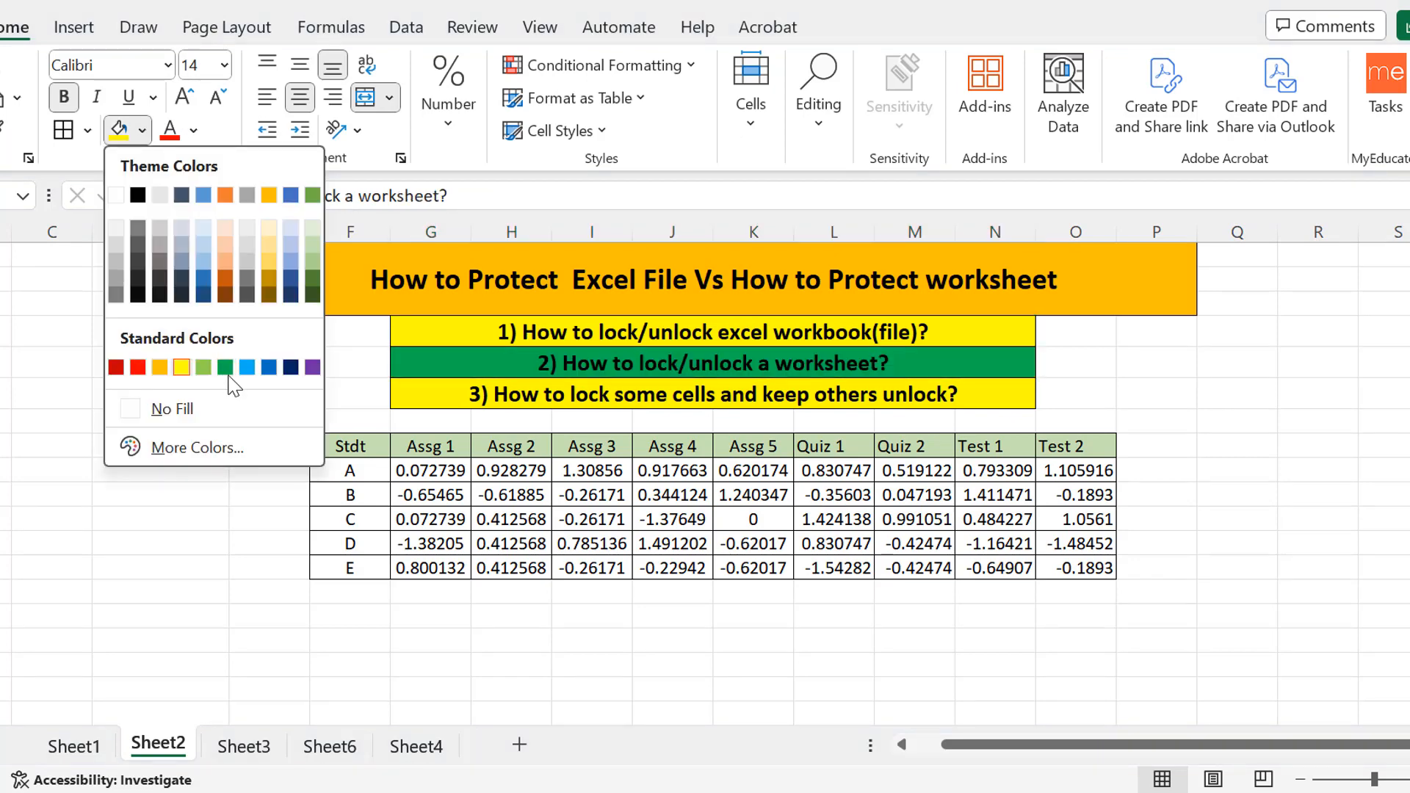
{"action": "left_click", "coordinate": [225, 367]}
{"action": "left_click", "coordinate": [527, 445]}
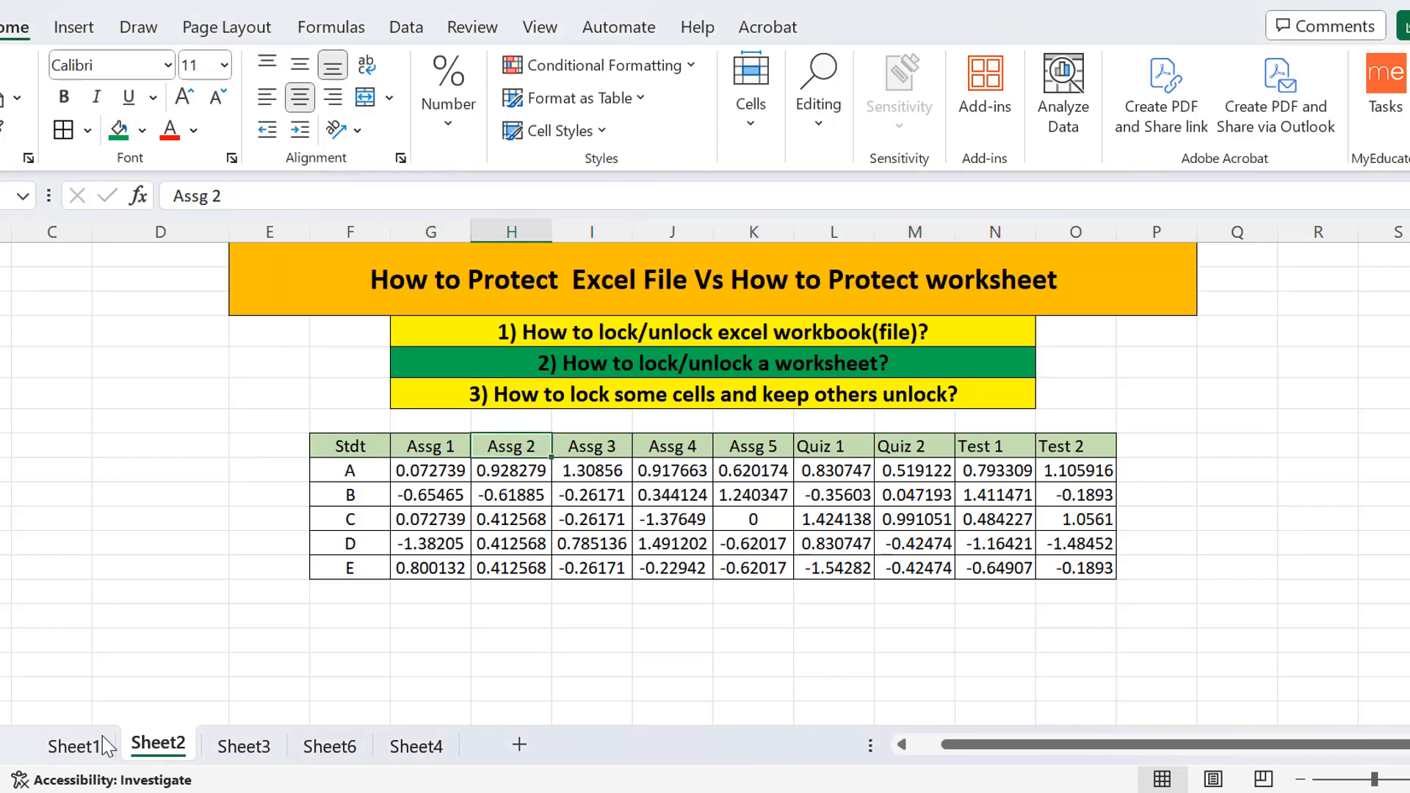
Look through Sheet1, Sheet3, Sheet6 and Sheet4, then return to Sheet2.
{"action": "left_click", "coordinate": [74, 747]}
{"action": "left_click", "coordinate": [158, 745]}
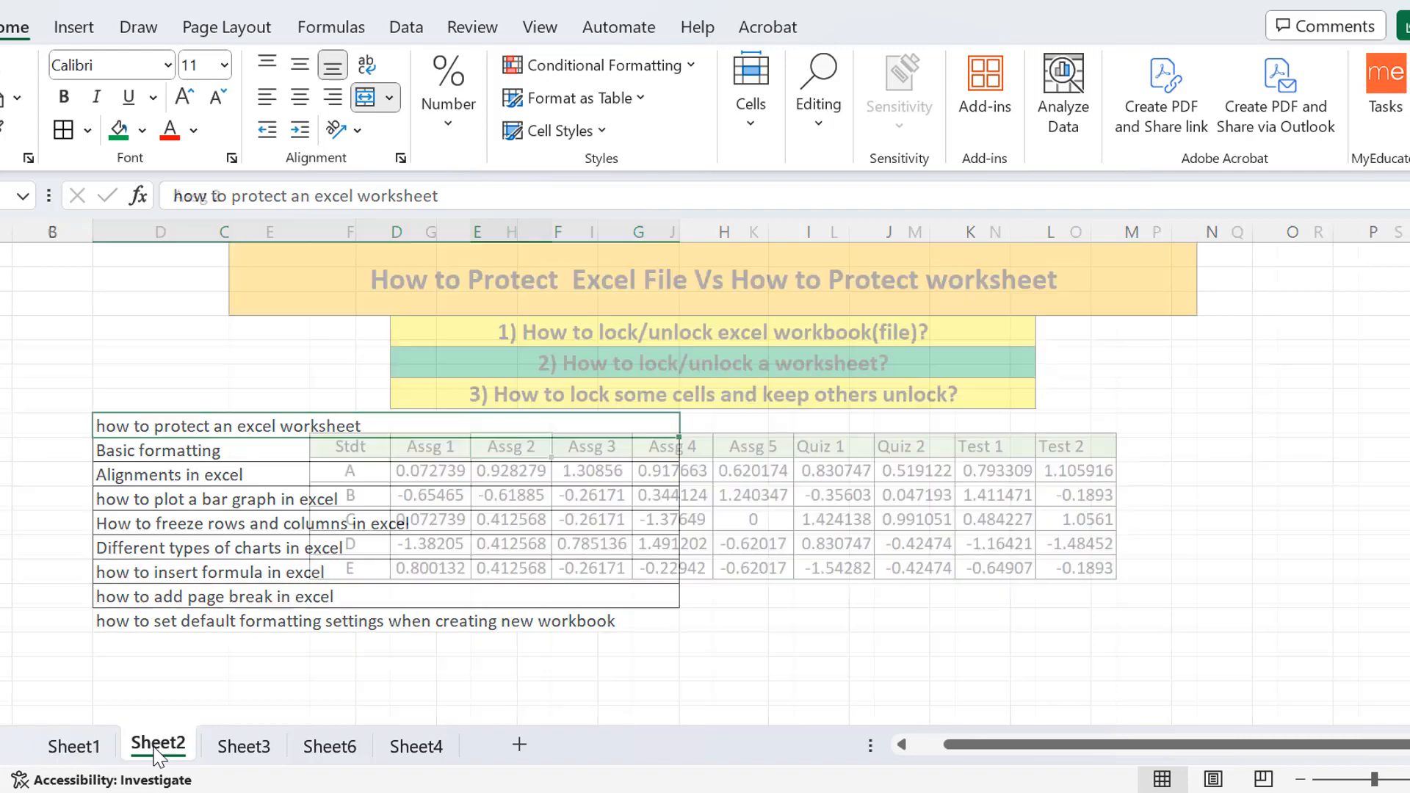
{"action": "left_click", "coordinate": [238, 742]}
{"action": "left_click", "coordinate": [327, 745]}
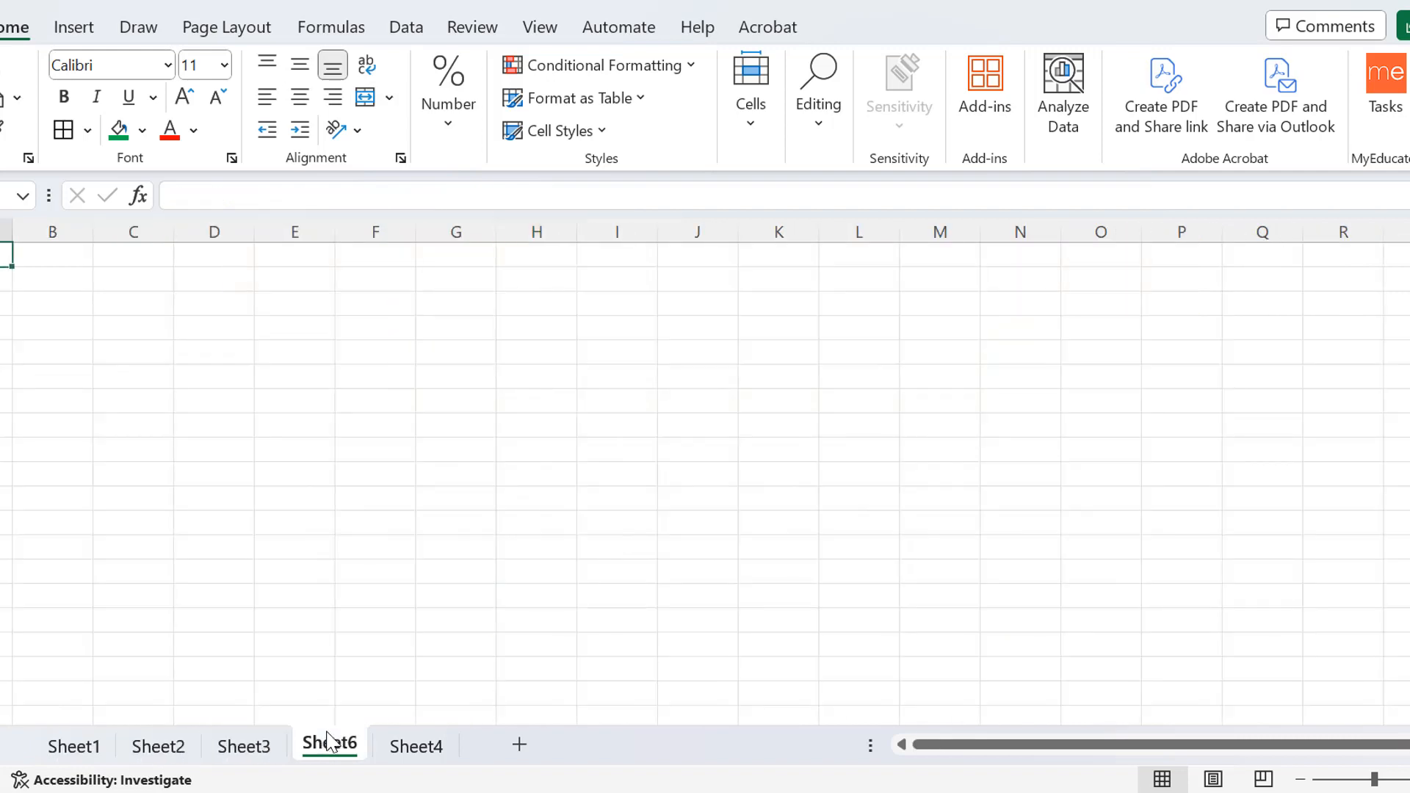
{"action": "left_click", "coordinate": [396, 749]}
{"action": "left_click", "coordinate": [158, 746]}
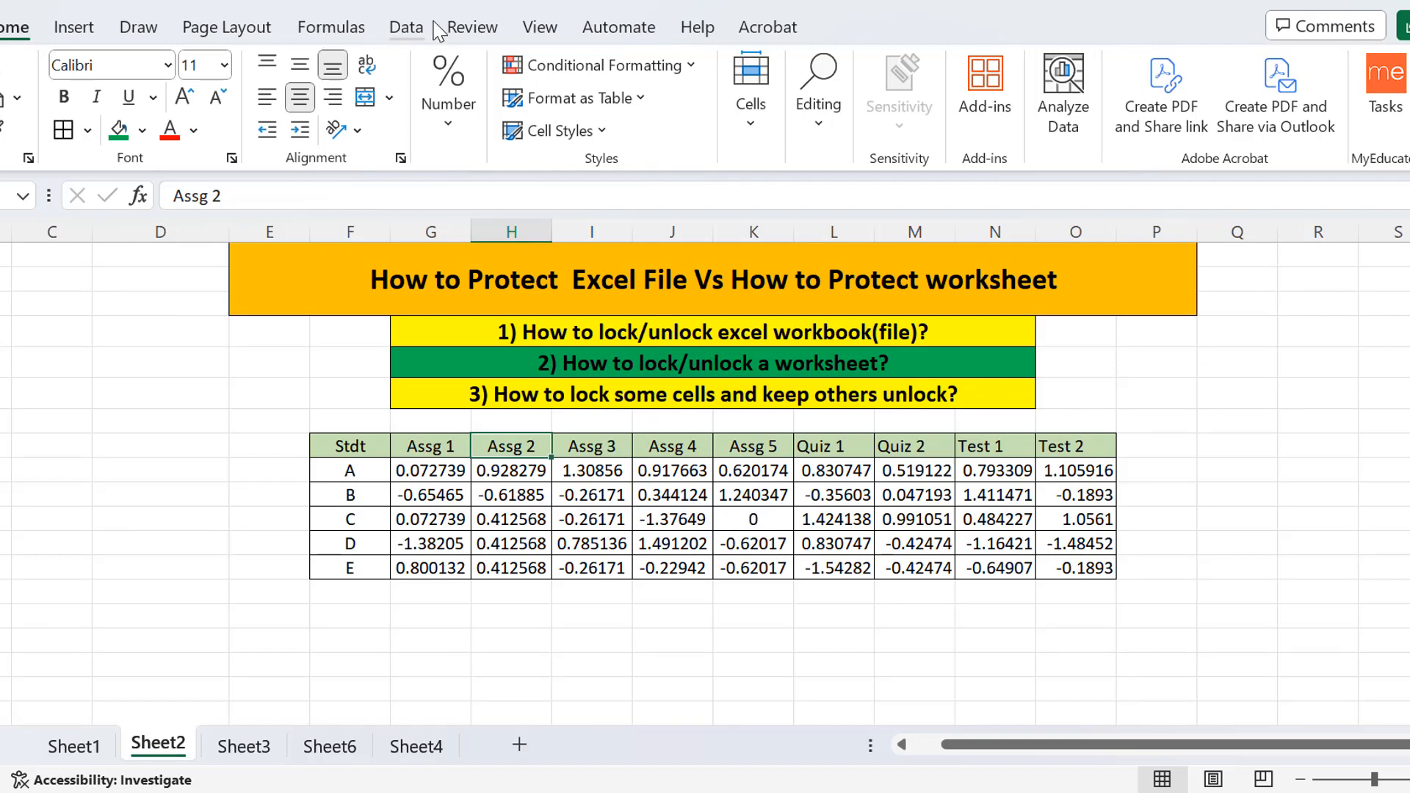
{"action": "left_click", "coordinate": [471, 29]}
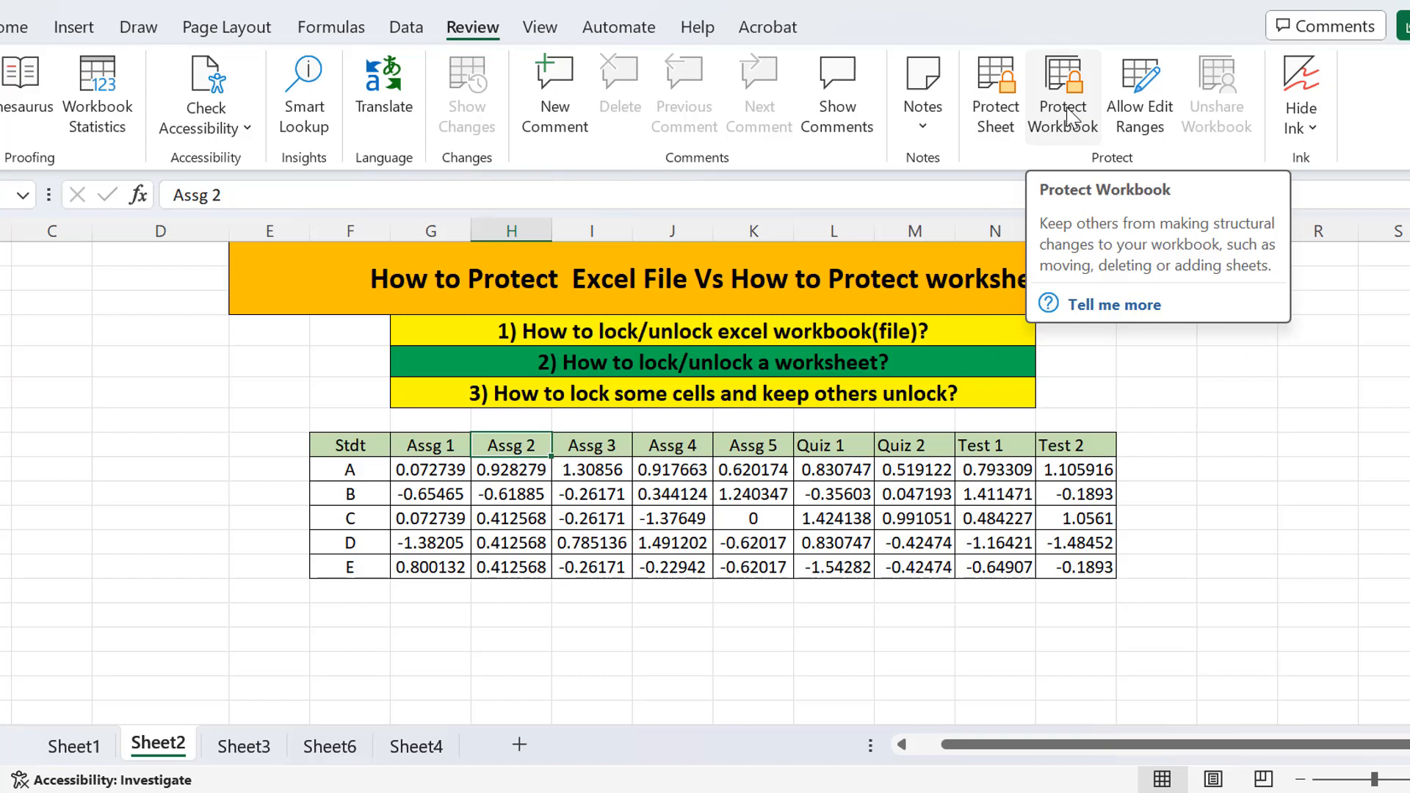
Protect Sheet2 with a password, allowing only selection of locked and unlocked cells, and confirm it.
{"action": "left_click", "coordinate": [1001, 121]}
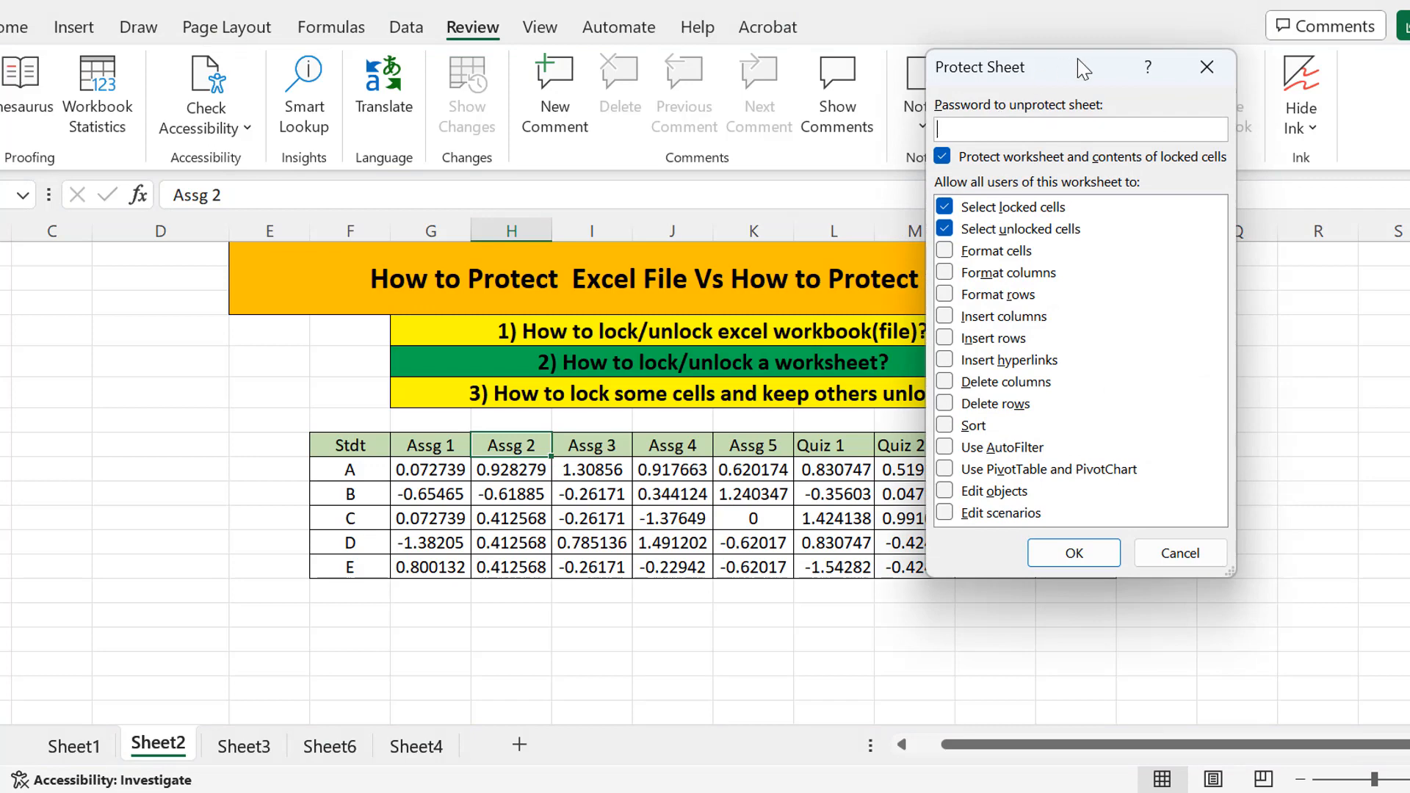
{"action": "left_click_drag", "start_coordinate": [1083, 69], "coordinate": [1182, 112]}
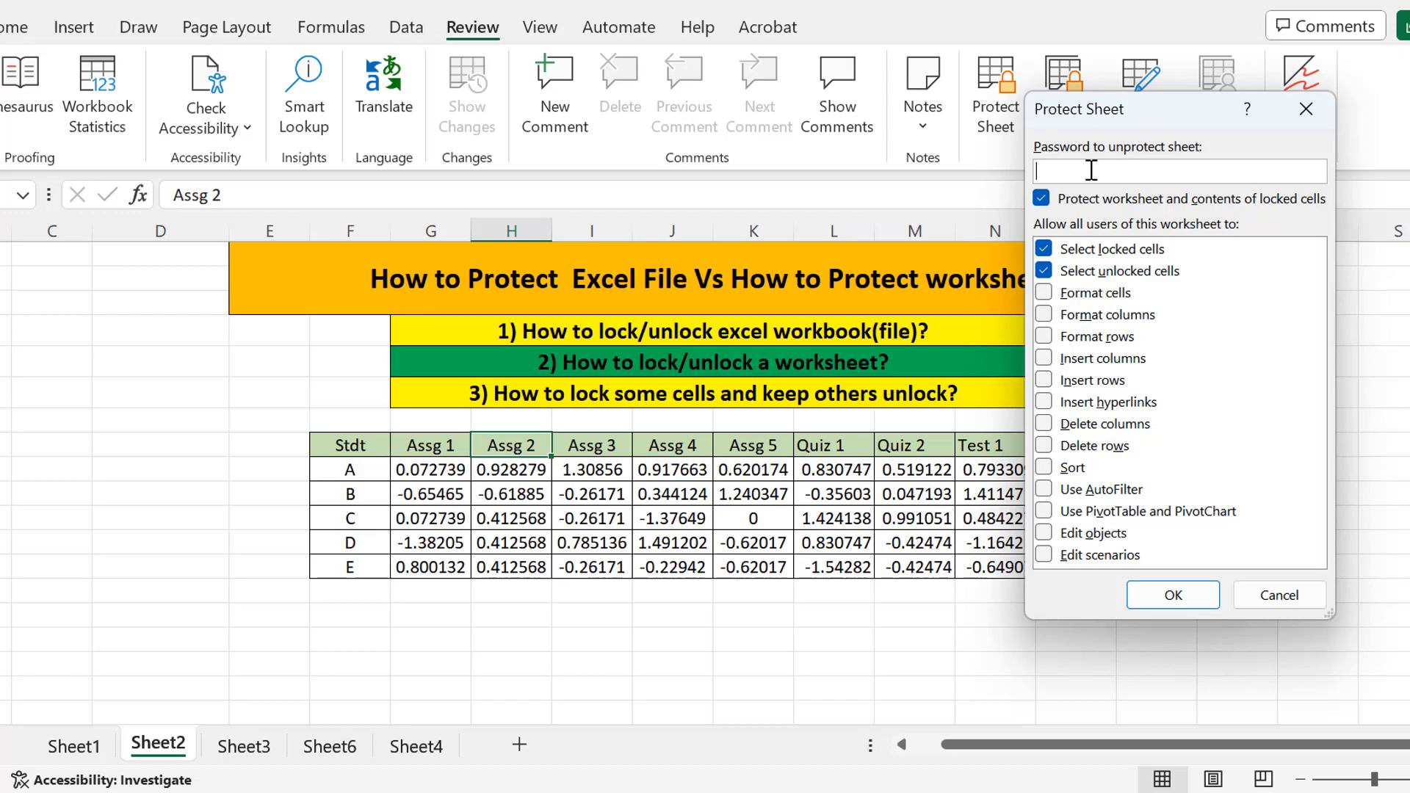
{"action": "type", "text": "123"}
{"action": "left_click", "coordinate": [1174, 595]}
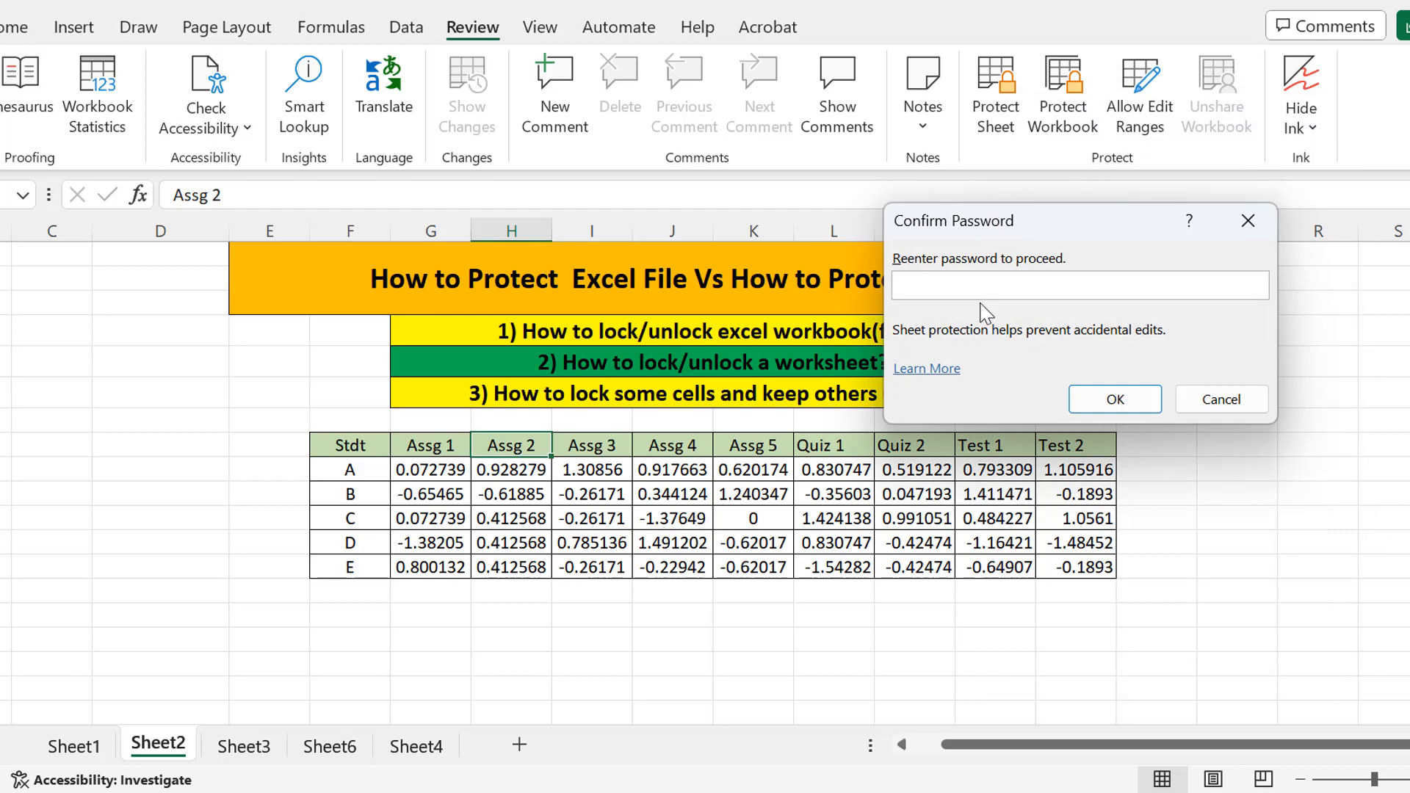
{"action": "left_click", "coordinate": [1115, 399]}
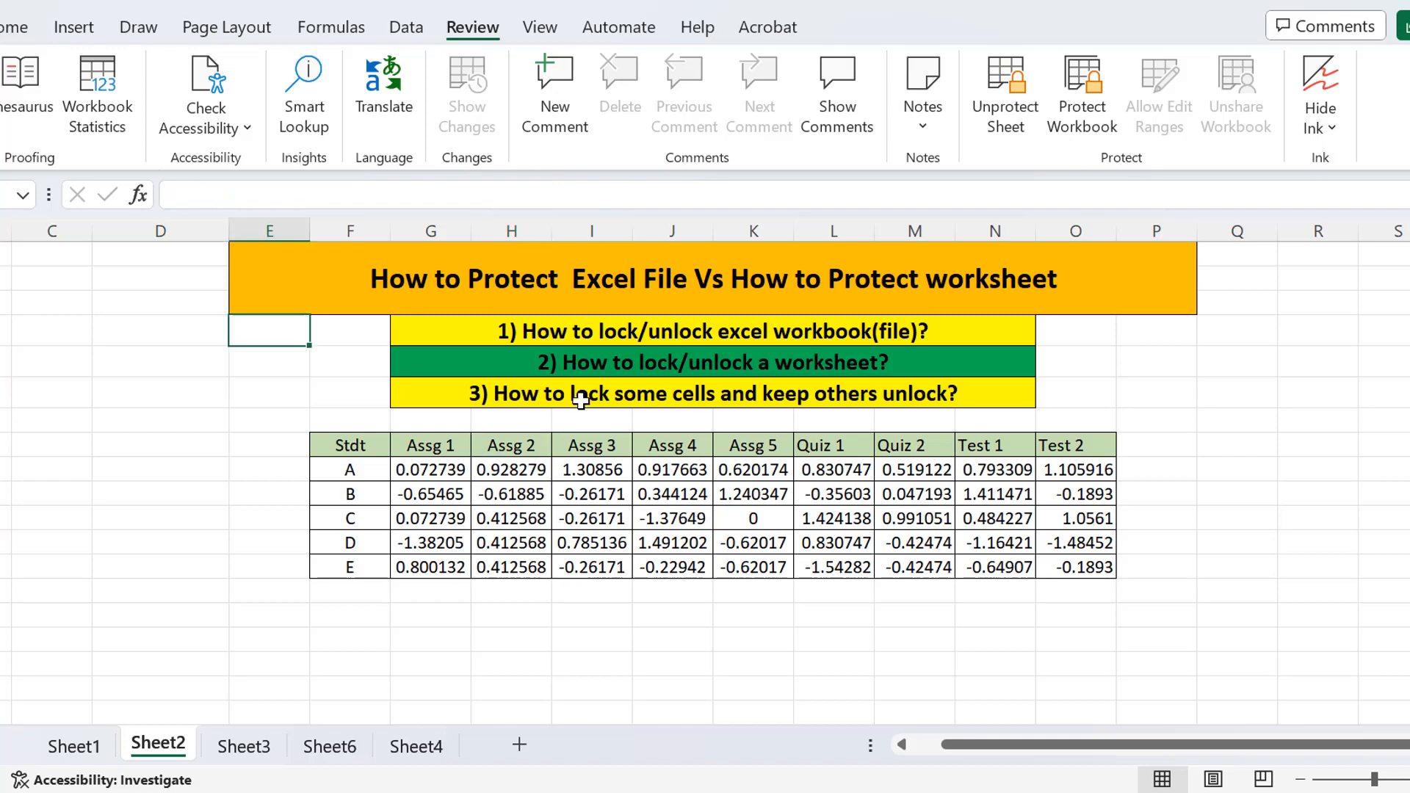
{"action": "left_click", "coordinate": [573, 470]}
{"action": "double_click", "coordinate": [574, 470]}
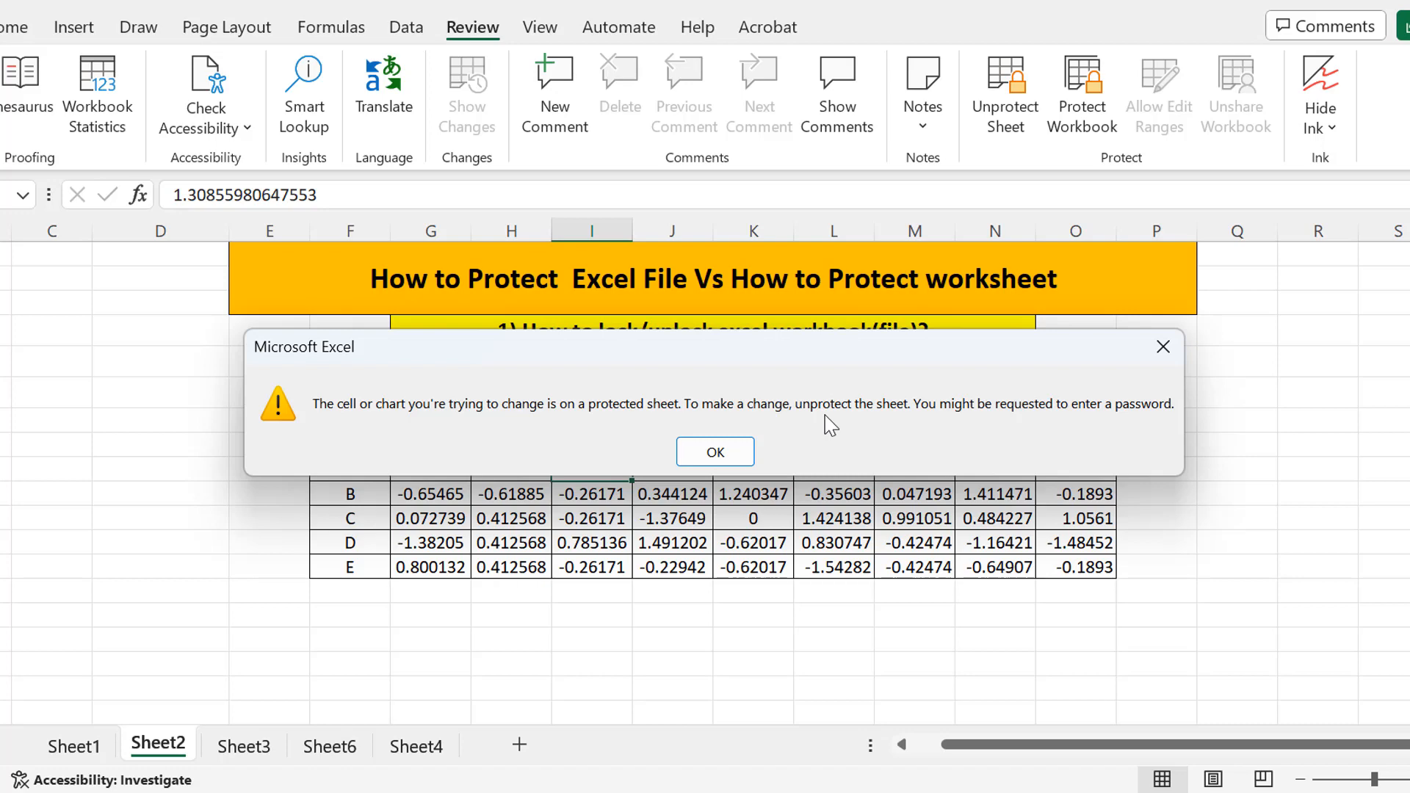
{"action": "left_click", "coordinate": [716, 452]}
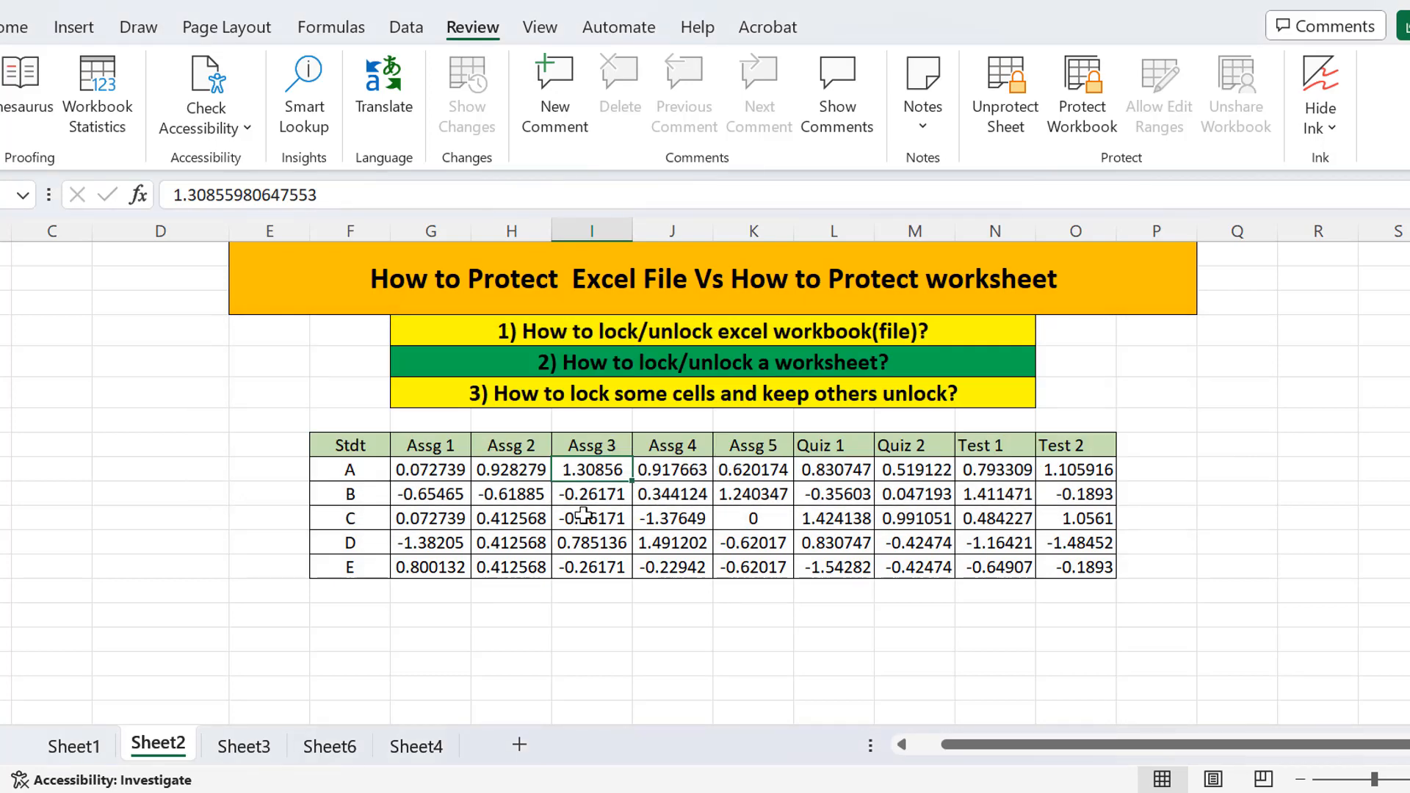
{"action": "left_click_drag", "start_coordinate": [431, 470], "coordinate": [1083, 570]}
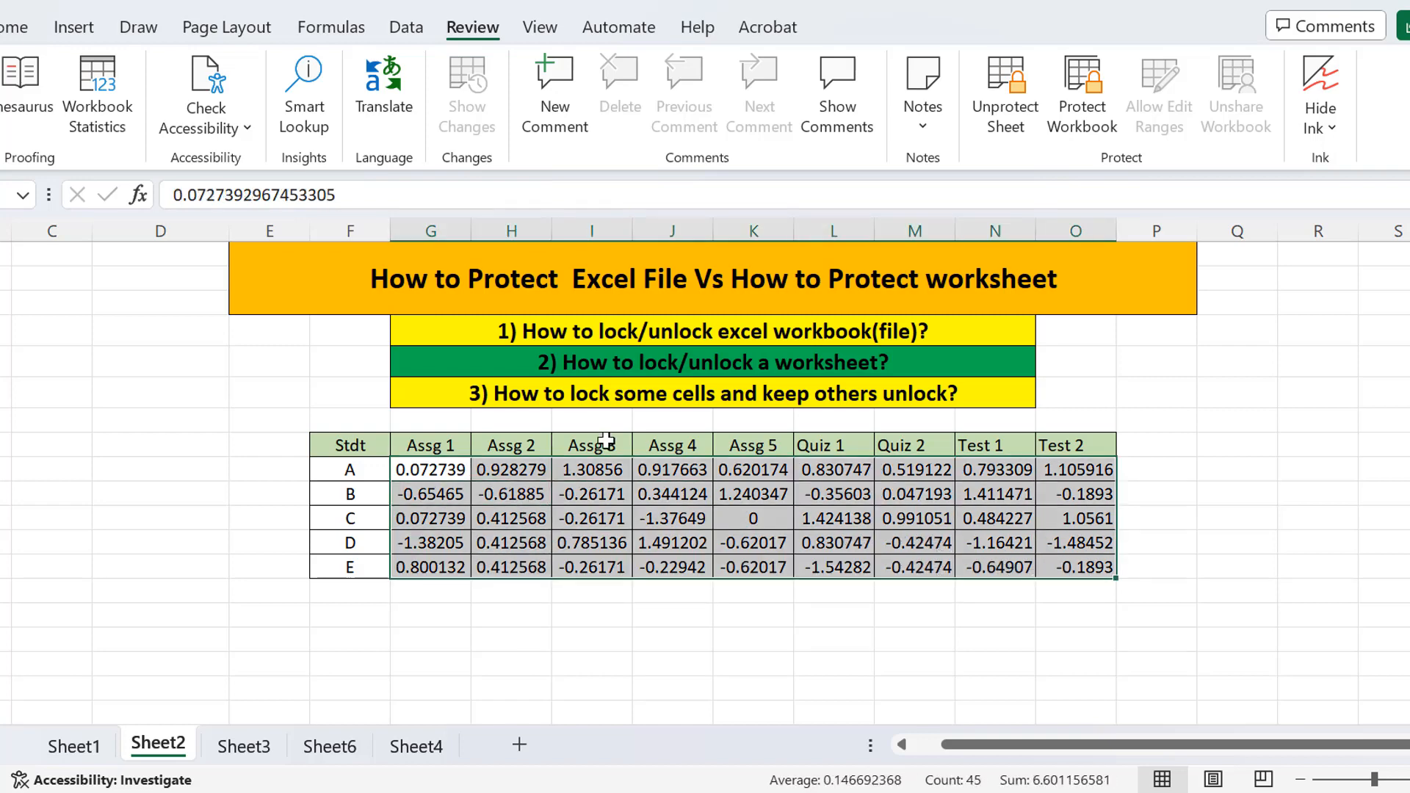
{"action": "left_click", "coordinate": [451, 494]}
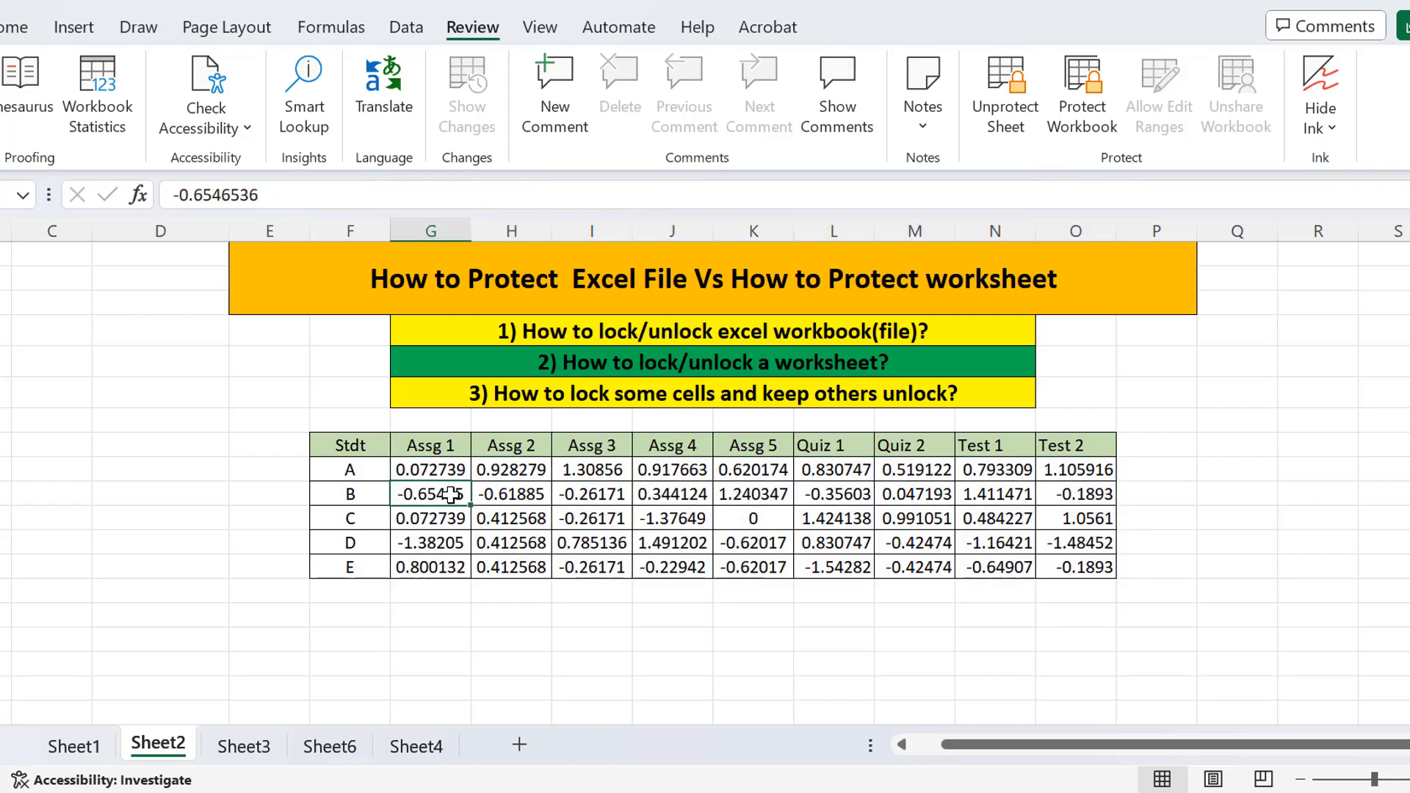
{"action": "double_click", "coordinate": [451, 495]}
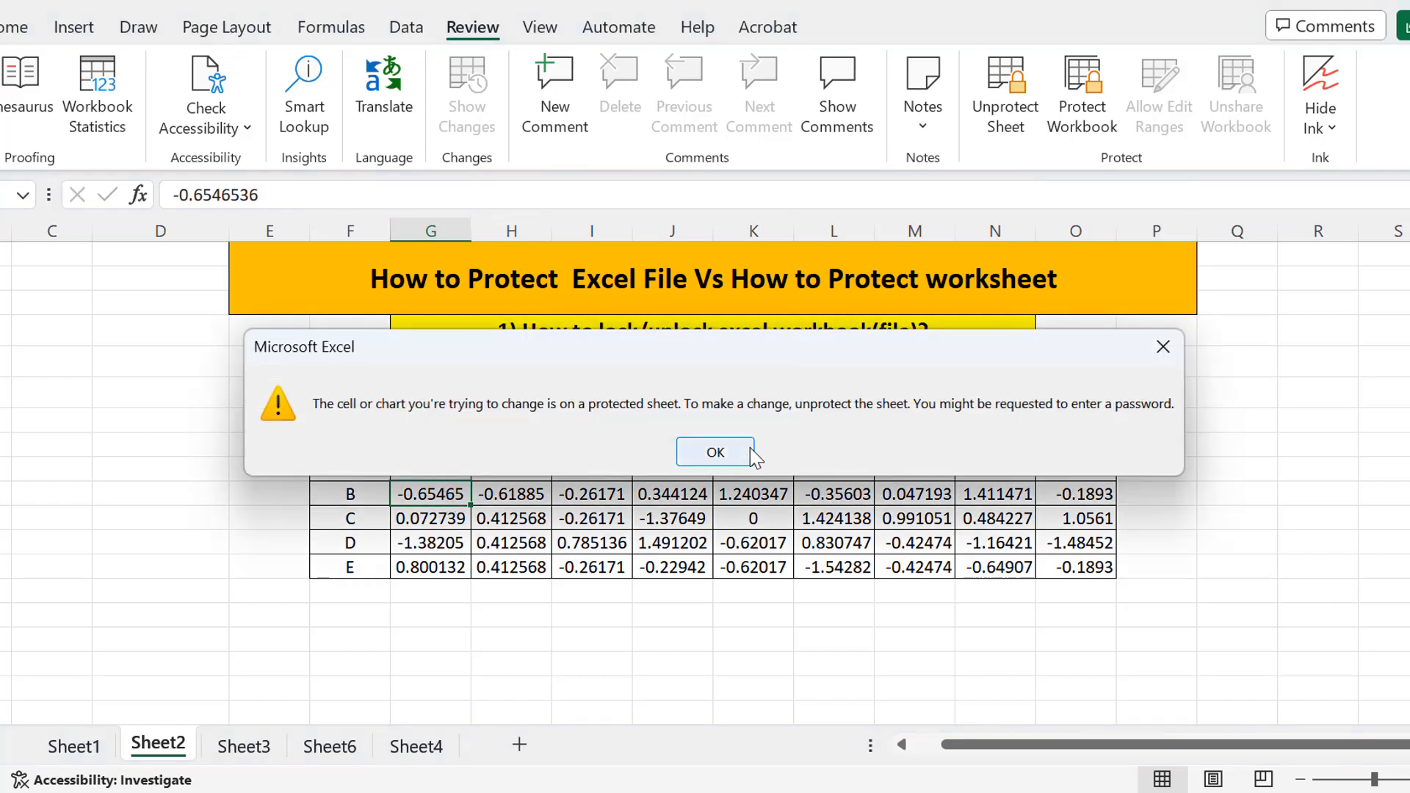
{"action": "left_click", "coordinate": [715, 453]}
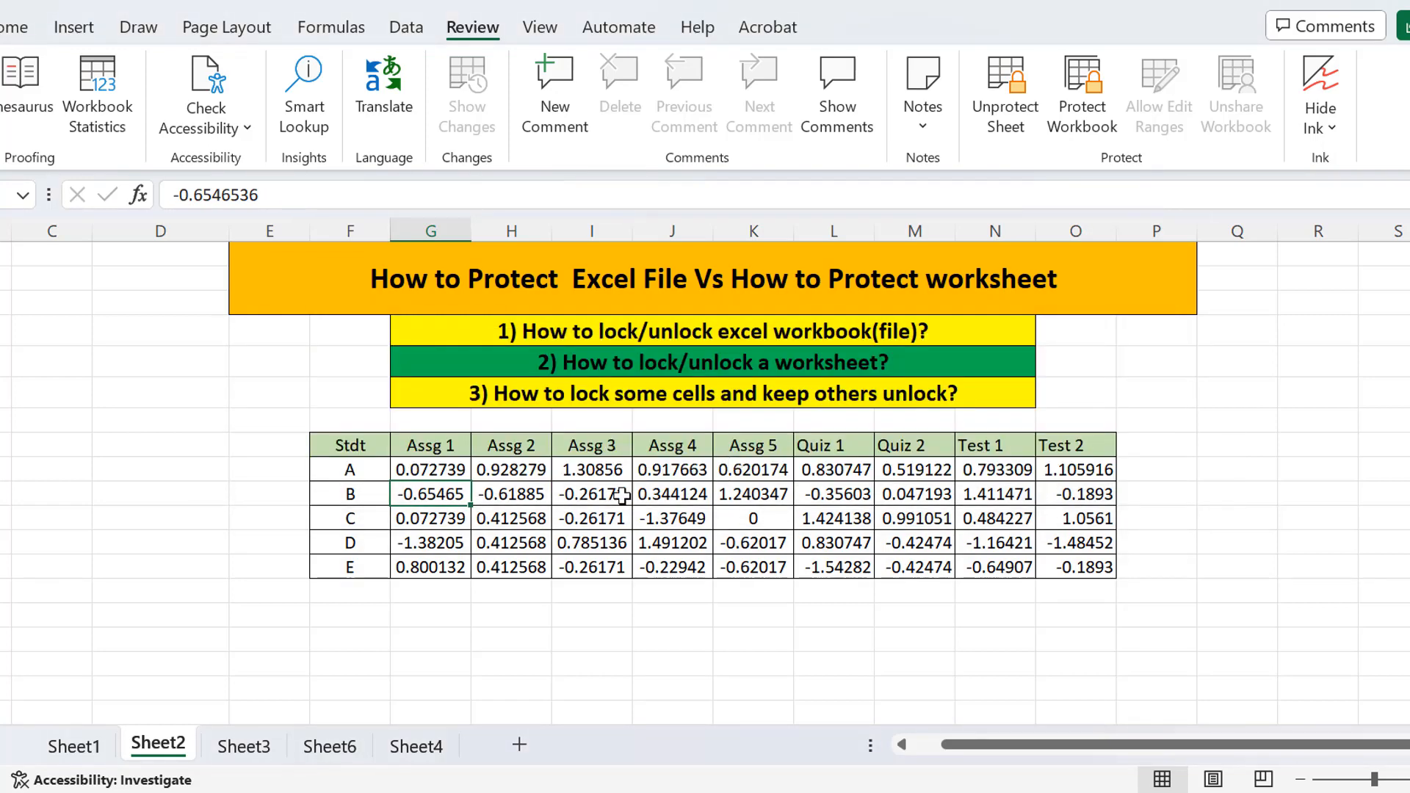
{"action": "left_click", "coordinate": [426, 525]}
{"action": "right_click", "coordinate": [429, 526]}
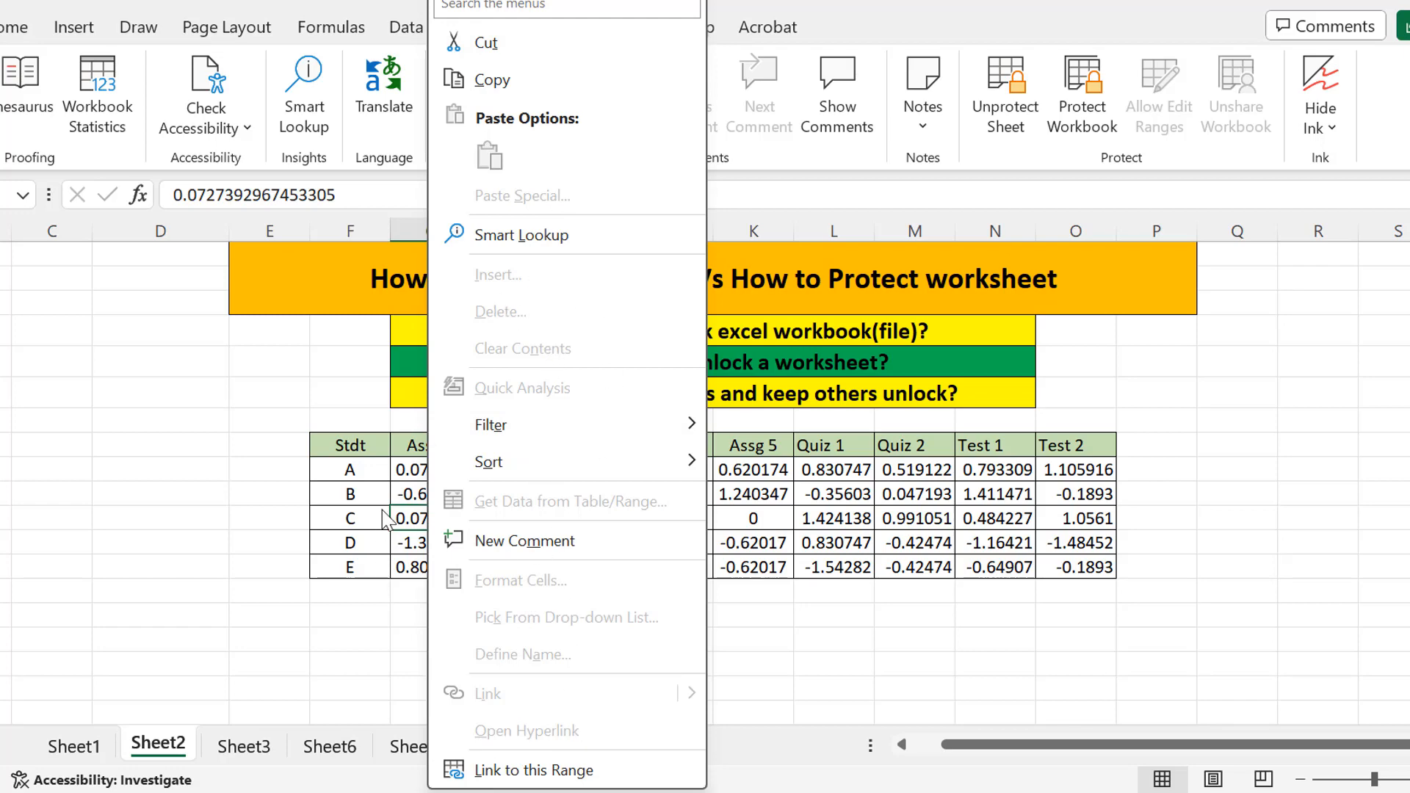
{"action": "key", "text": "Escape"}
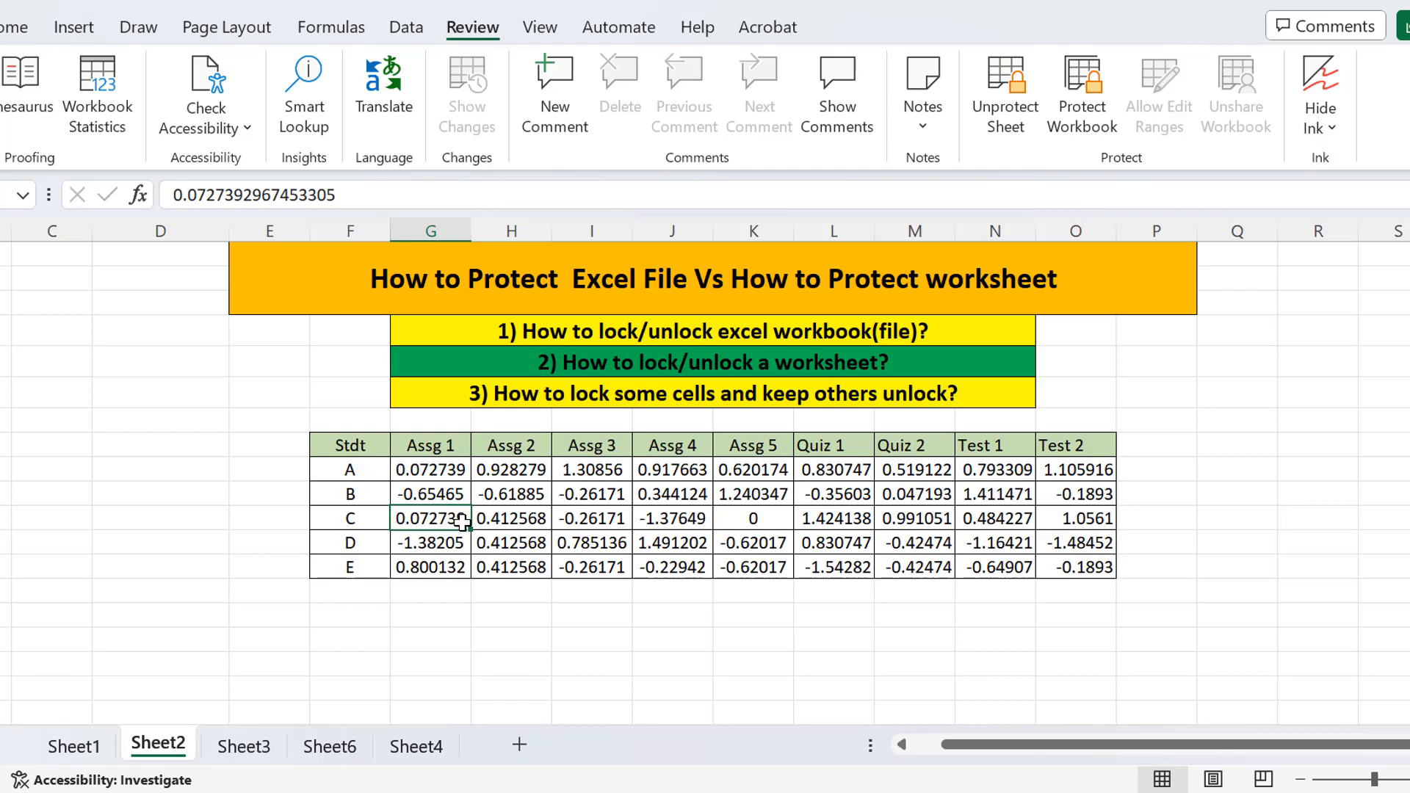
{"action": "left_click", "coordinate": [511, 534]}
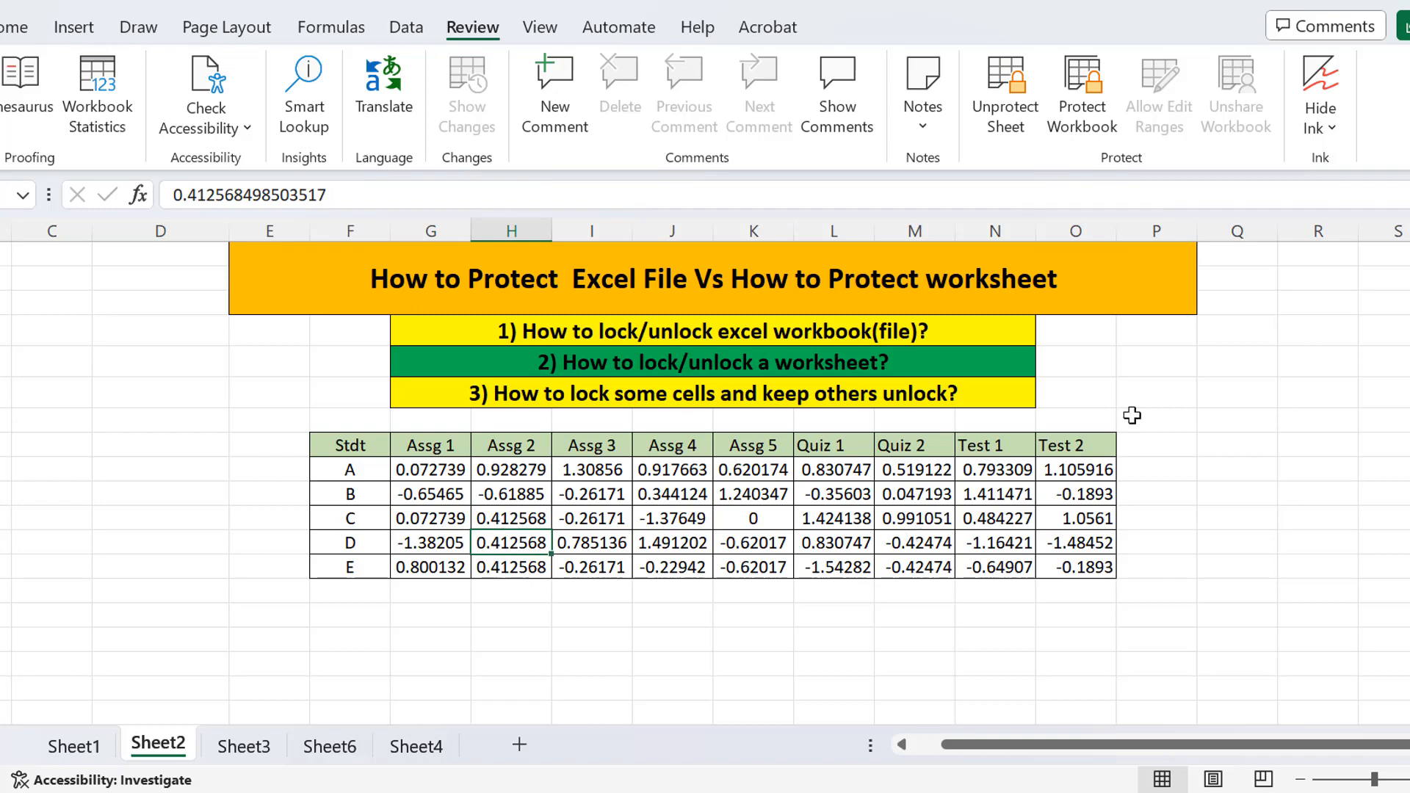
Unprotect Sheet2 with its password and test editing student B's Assg 2 score.
{"action": "left_click", "coordinate": [1007, 81]}
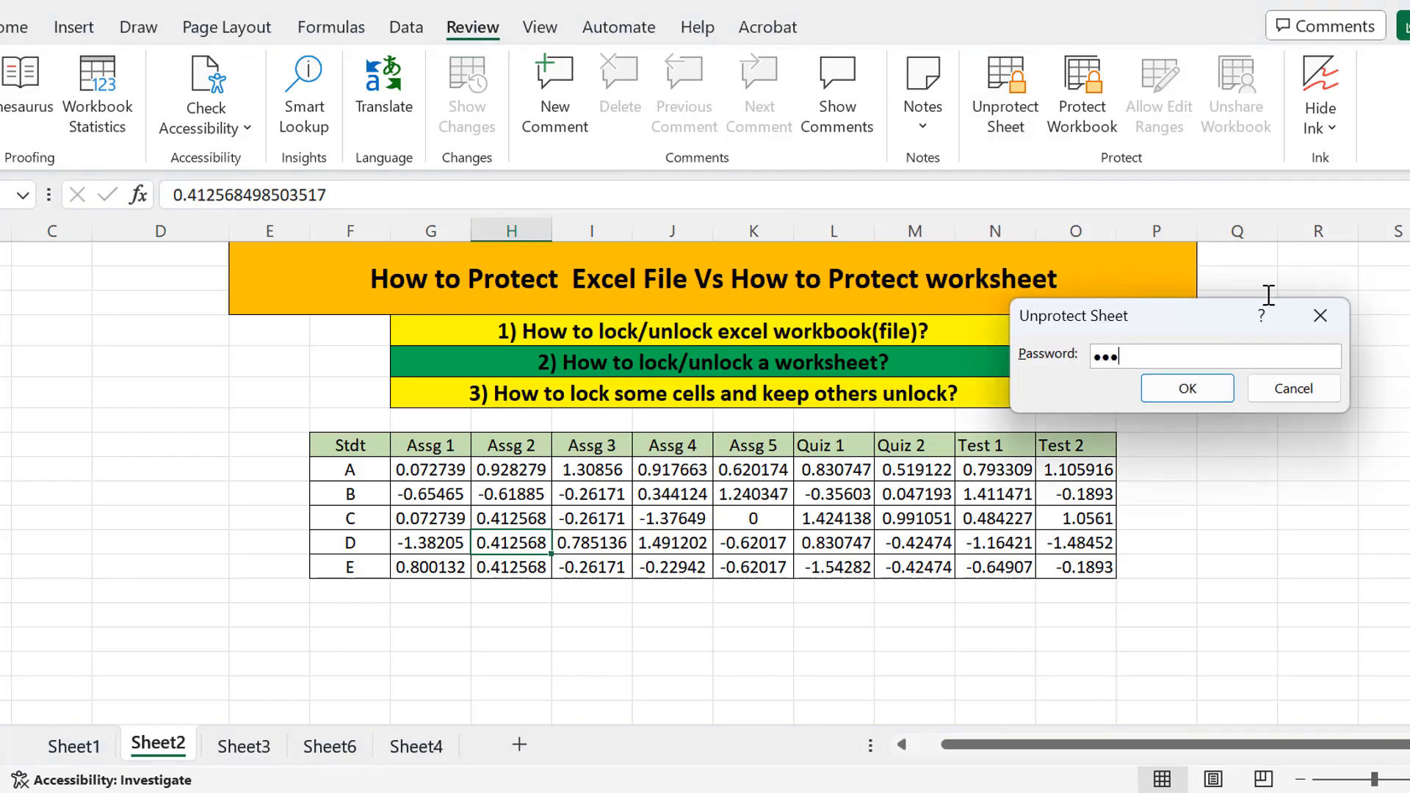
{"action": "left_click", "coordinate": [1184, 397]}
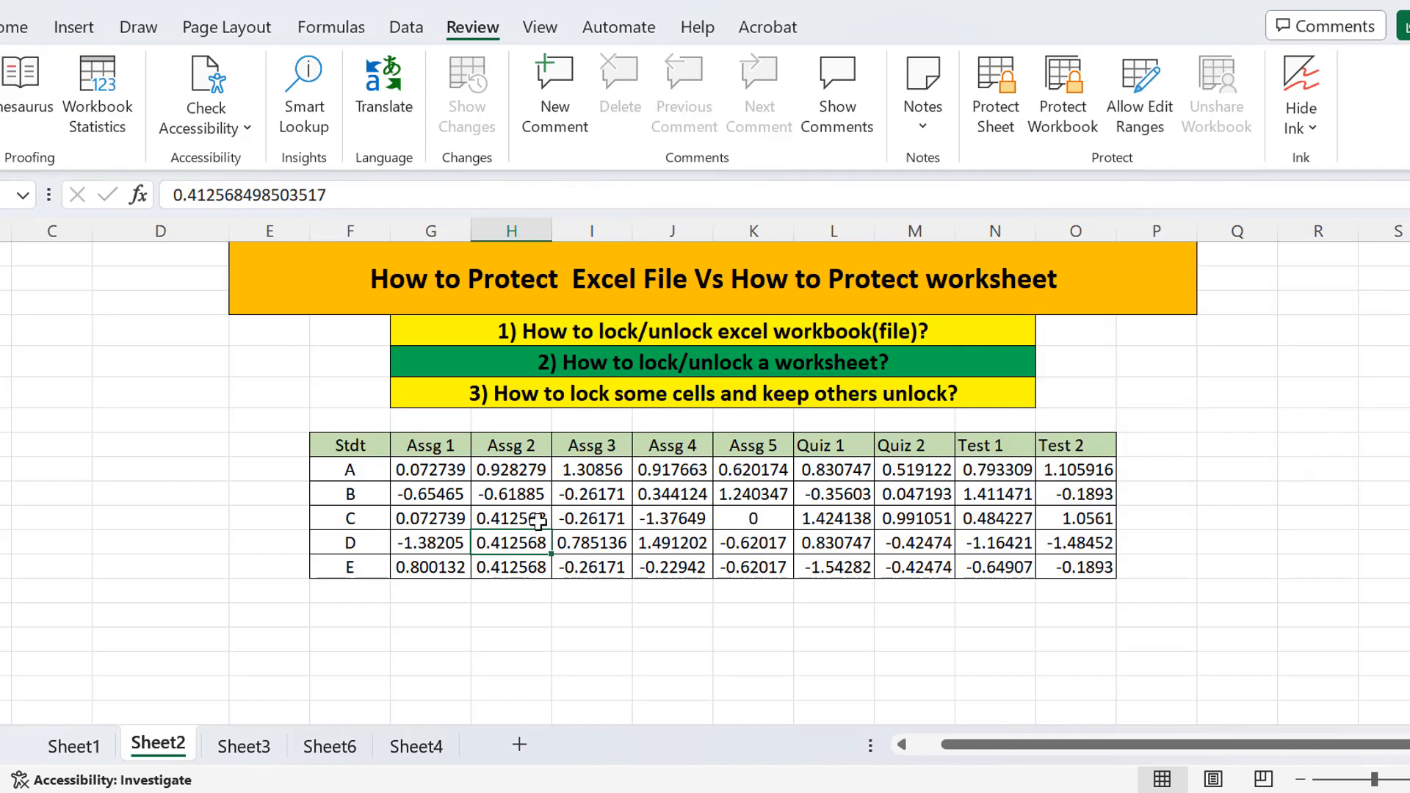
{"action": "double_click", "coordinate": [500, 497]}
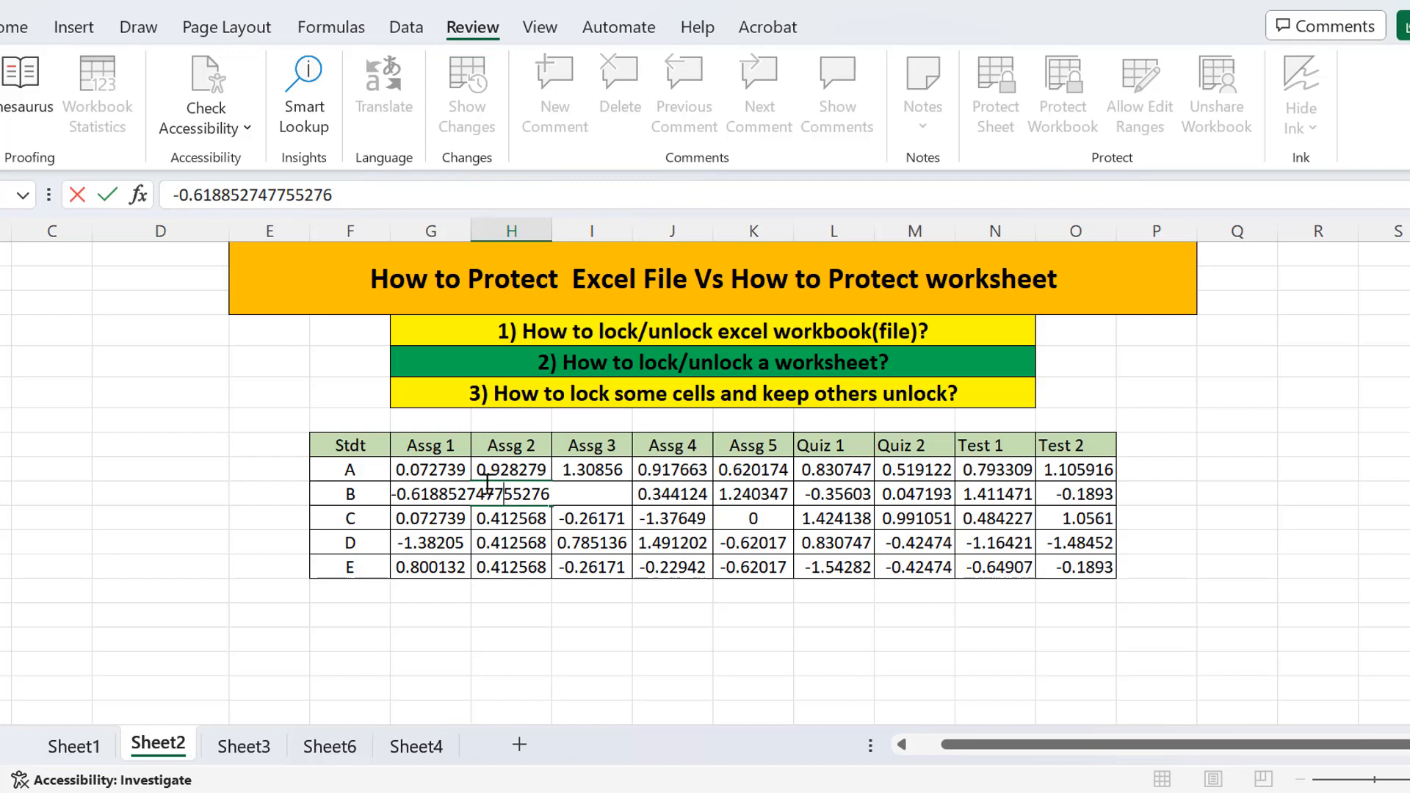
{"action": "left_click_drag", "start_coordinate": [550, 494], "coordinate": [429, 492]}
{"action": "left_click", "coordinate": [13, 39]}
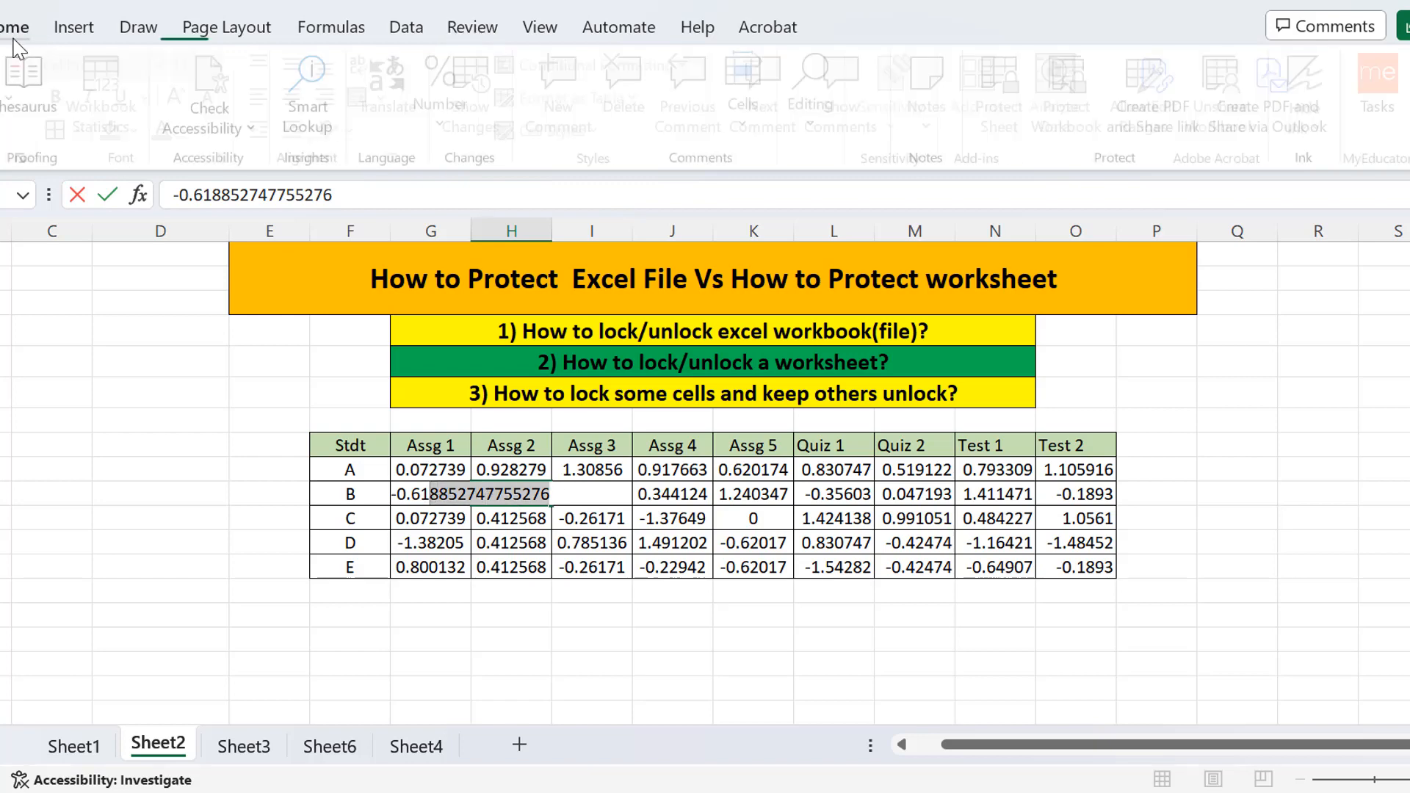
{"action": "left_click", "coordinate": [535, 636]}
Fill student B's Assg 1 cell green, then reset it to white.
{"action": "left_click", "coordinate": [444, 495]}
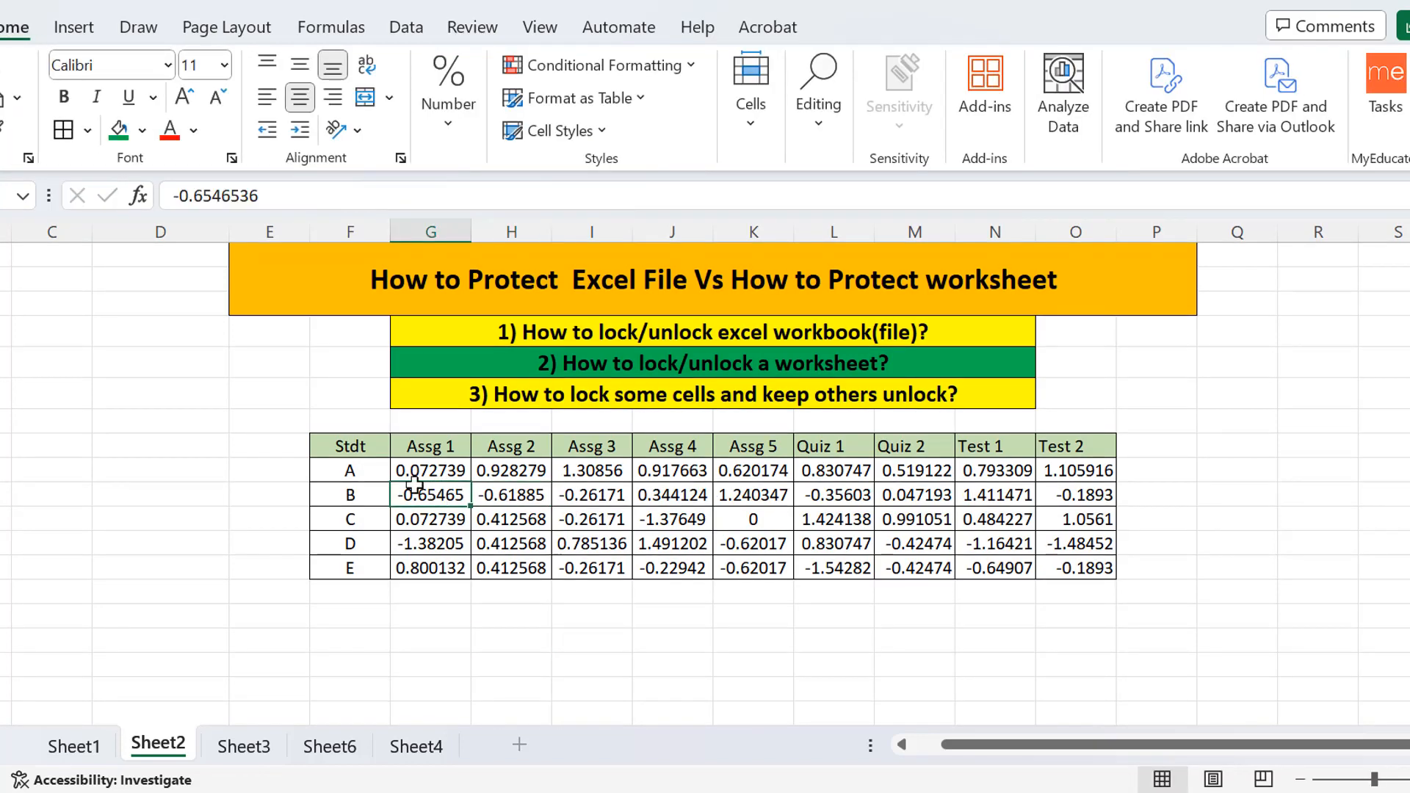
{"action": "left_click", "coordinate": [118, 131]}
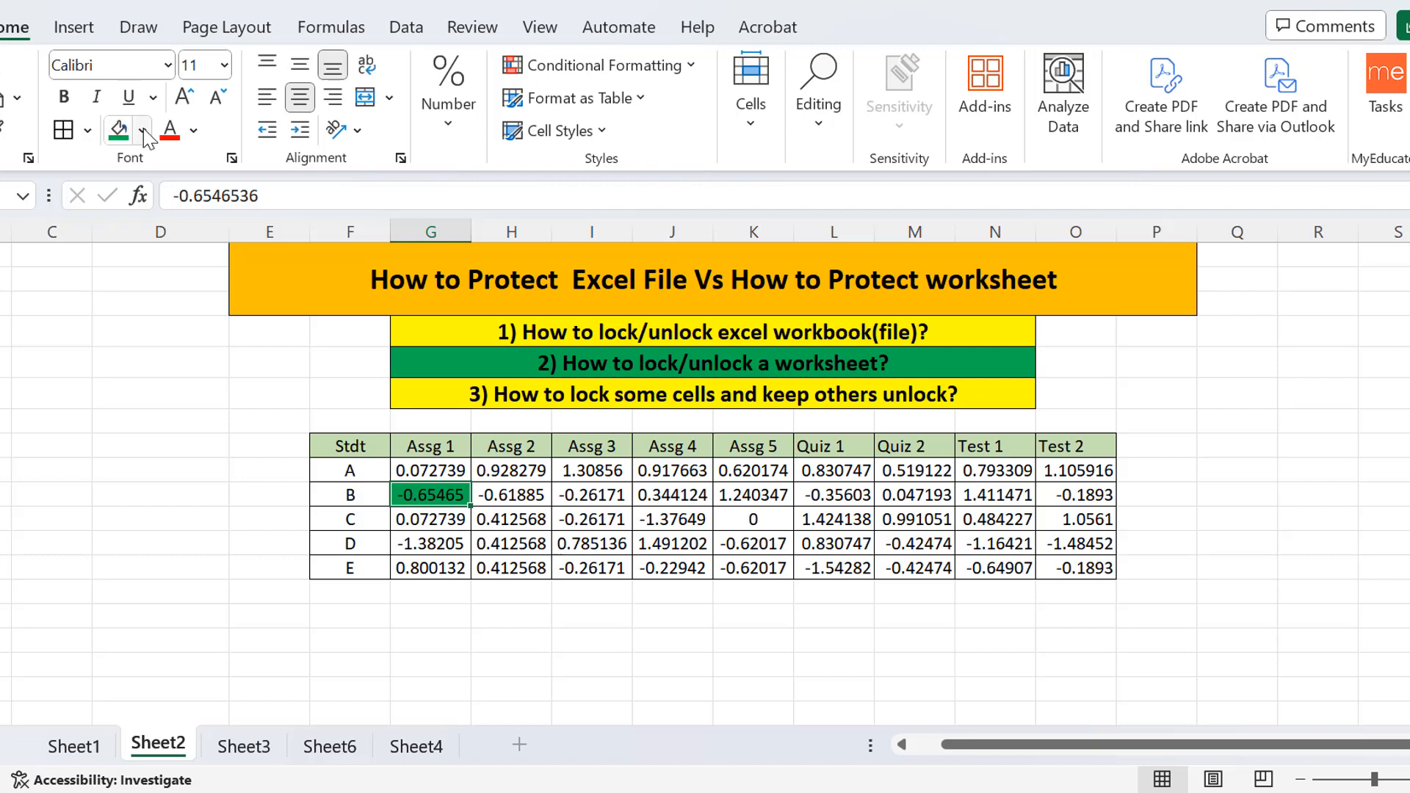
{"action": "left_click", "coordinate": [144, 135]}
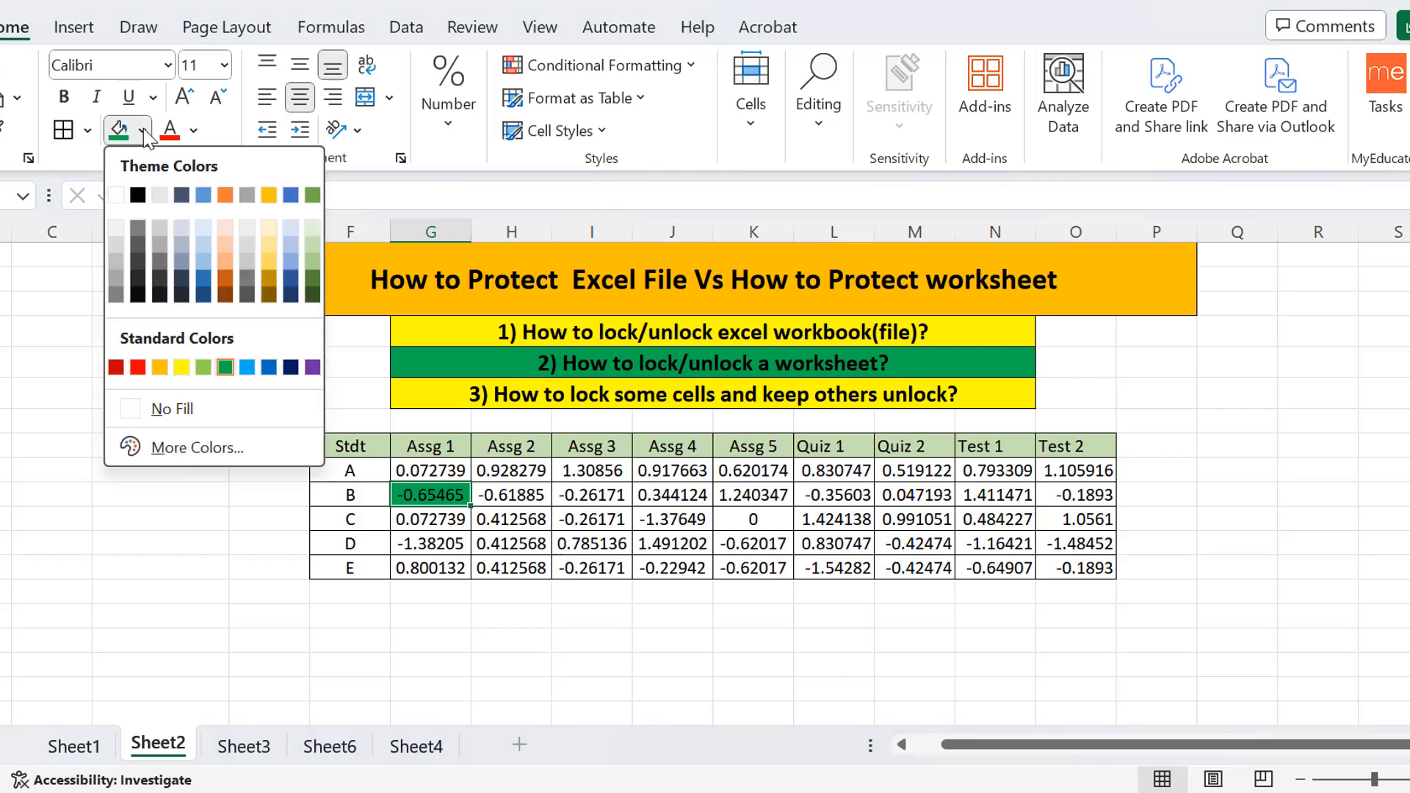
{"action": "left_click", "coordinate": [117, 197]}
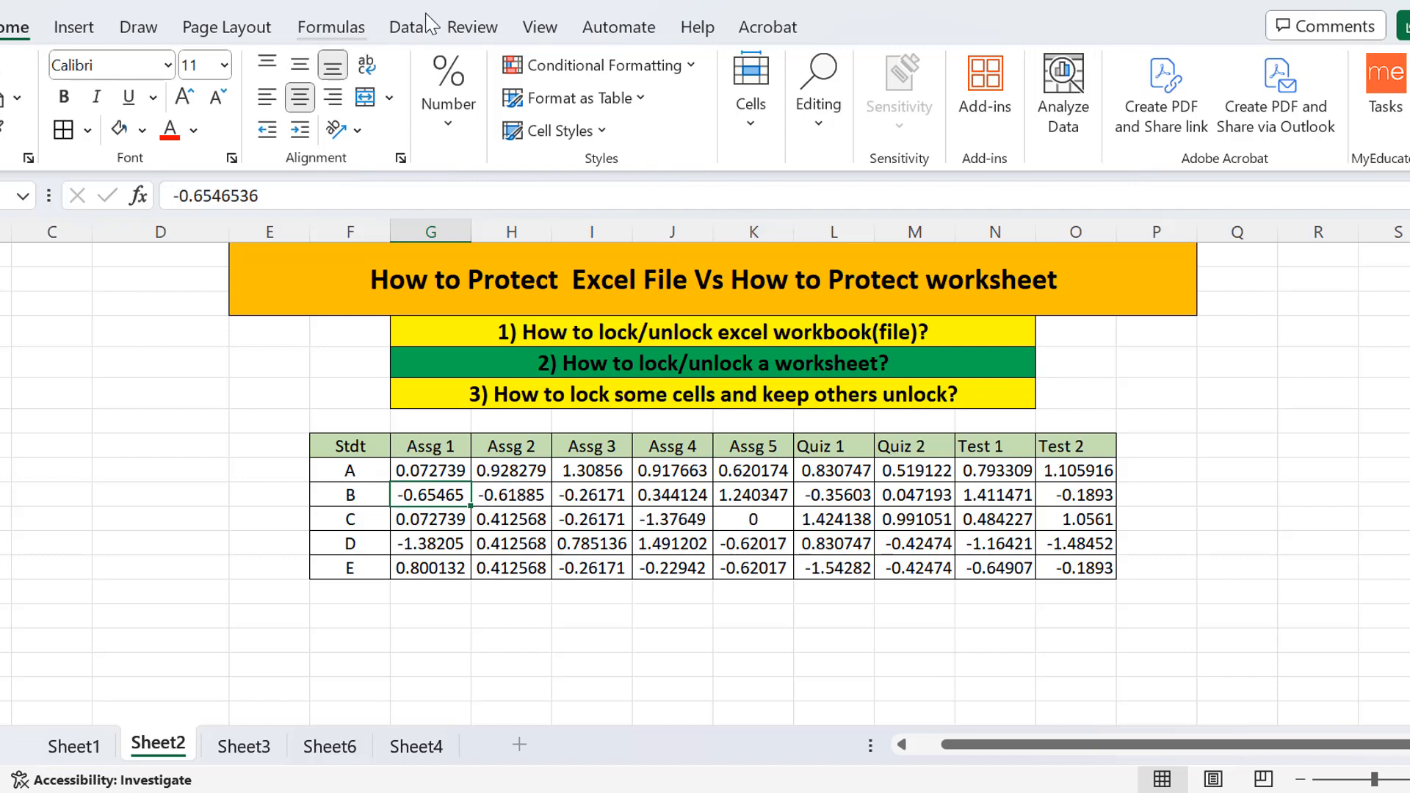
Check the Protect Sheet settings without protecting, then select the '2)' banner for a new fill colour.
{"action": "left_click", "coordinate": [470, 30]}
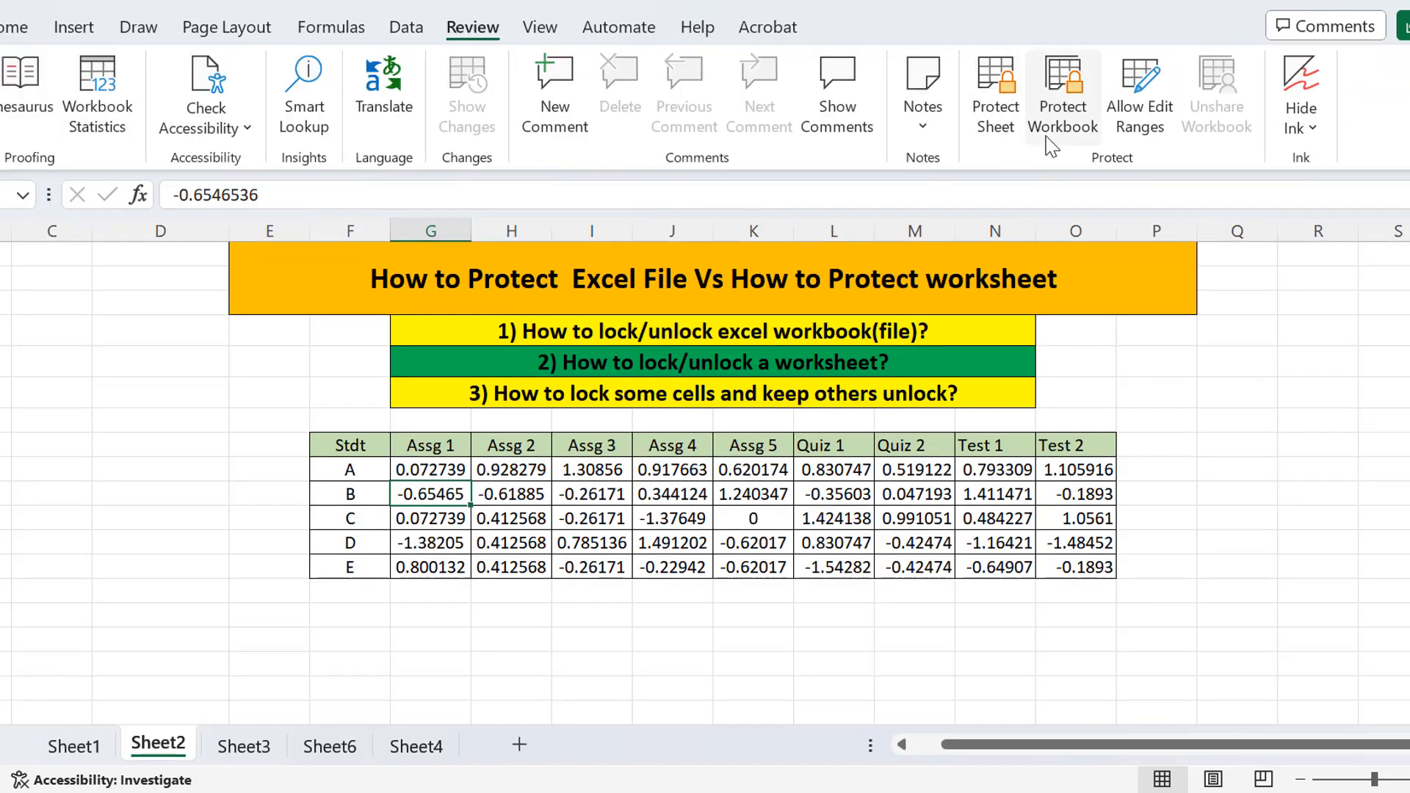
{"action": "left_click", "coordinate": [993, 101]}
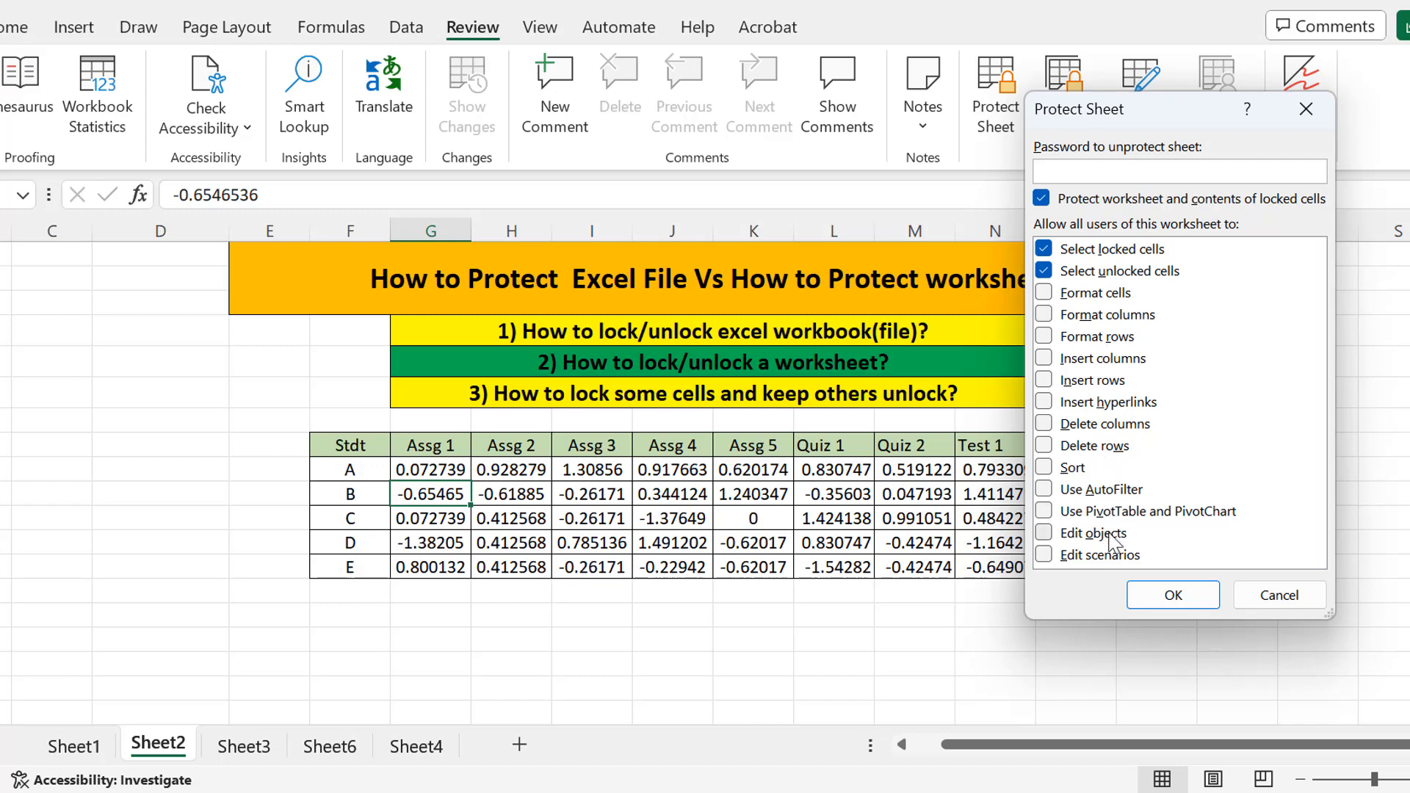
{"action": "left_click", "coordinate": [1310, 104]}
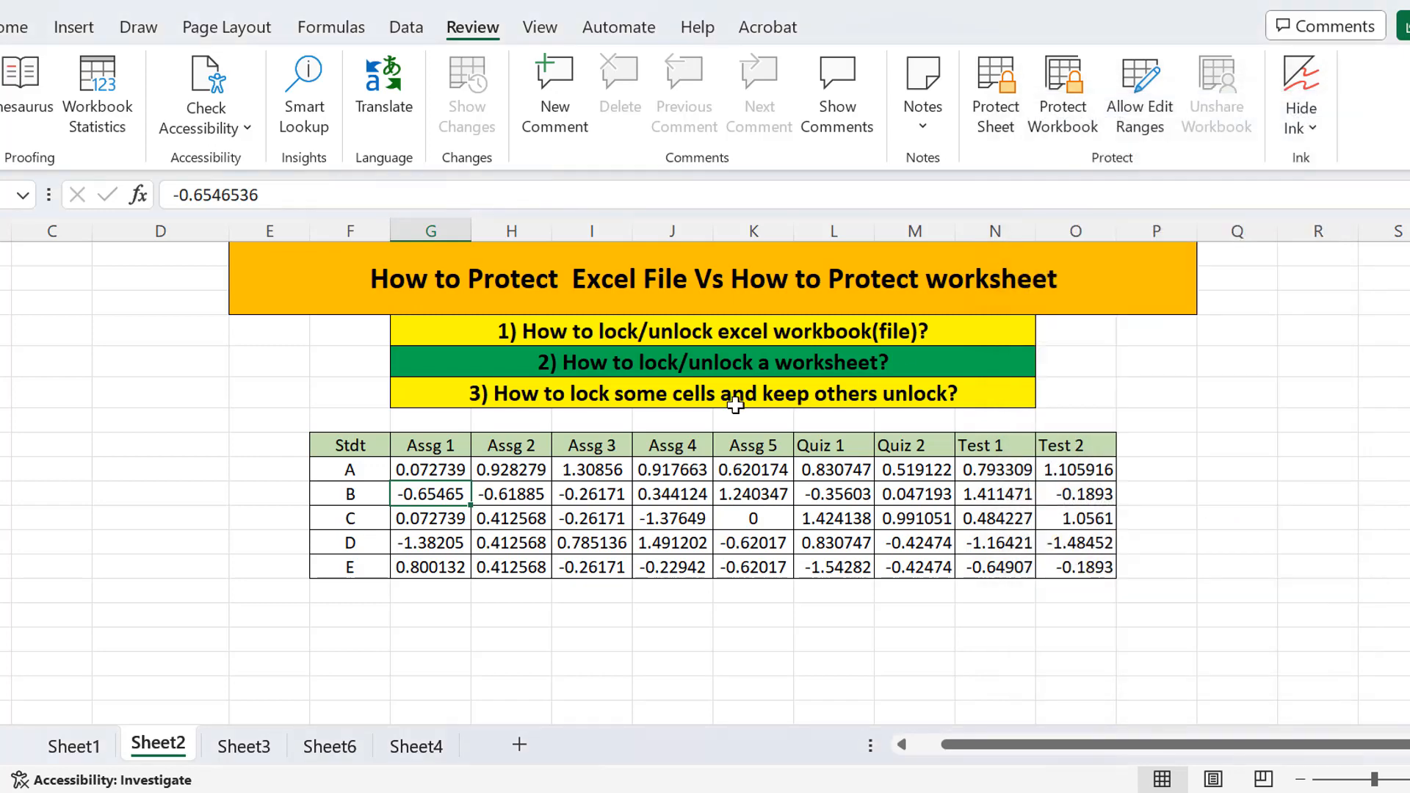
{"action": "left_click", "coordinate": [596, 367]}
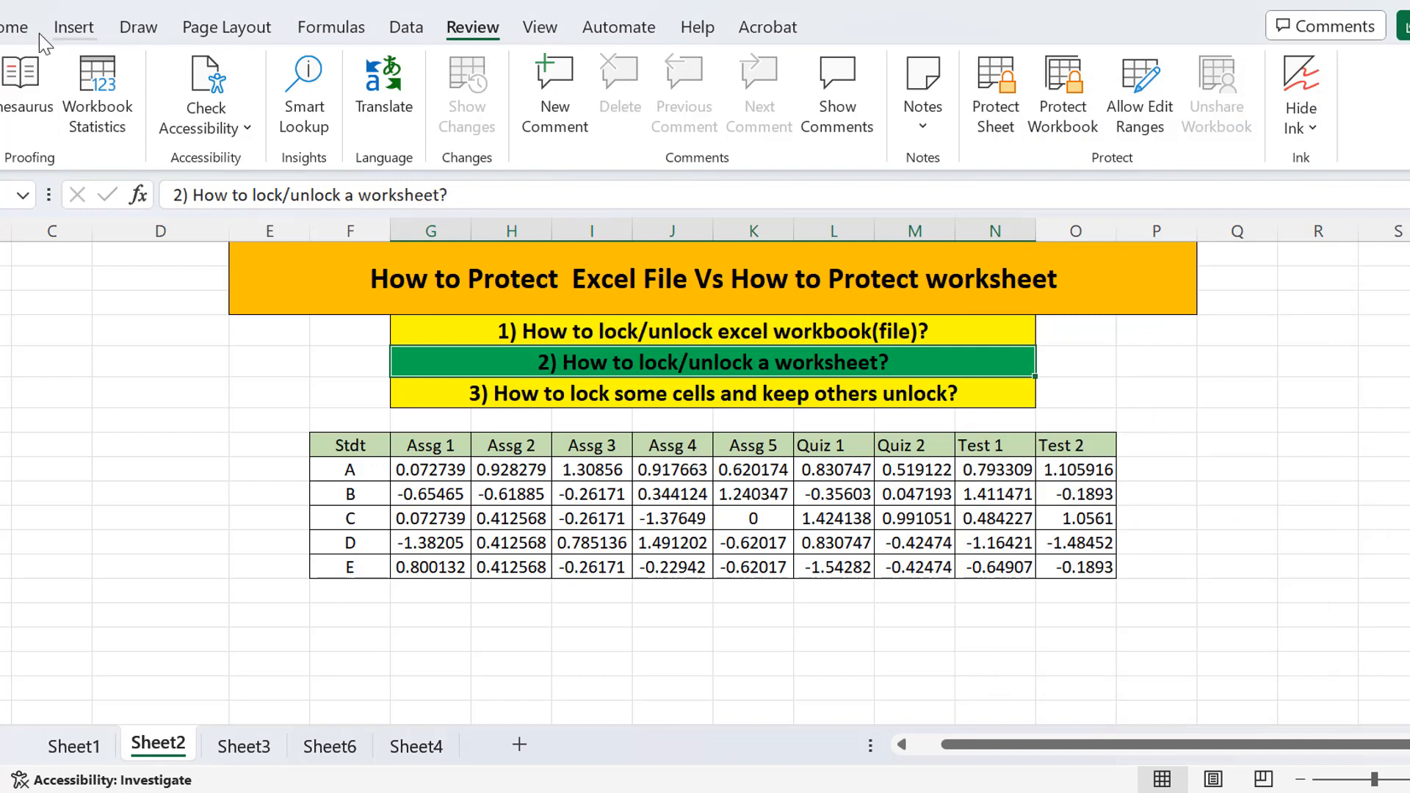
{"action": "left_click", "coordinate": [15, 31]}
{"action": "left_click", "coordinate": [142, 130]}
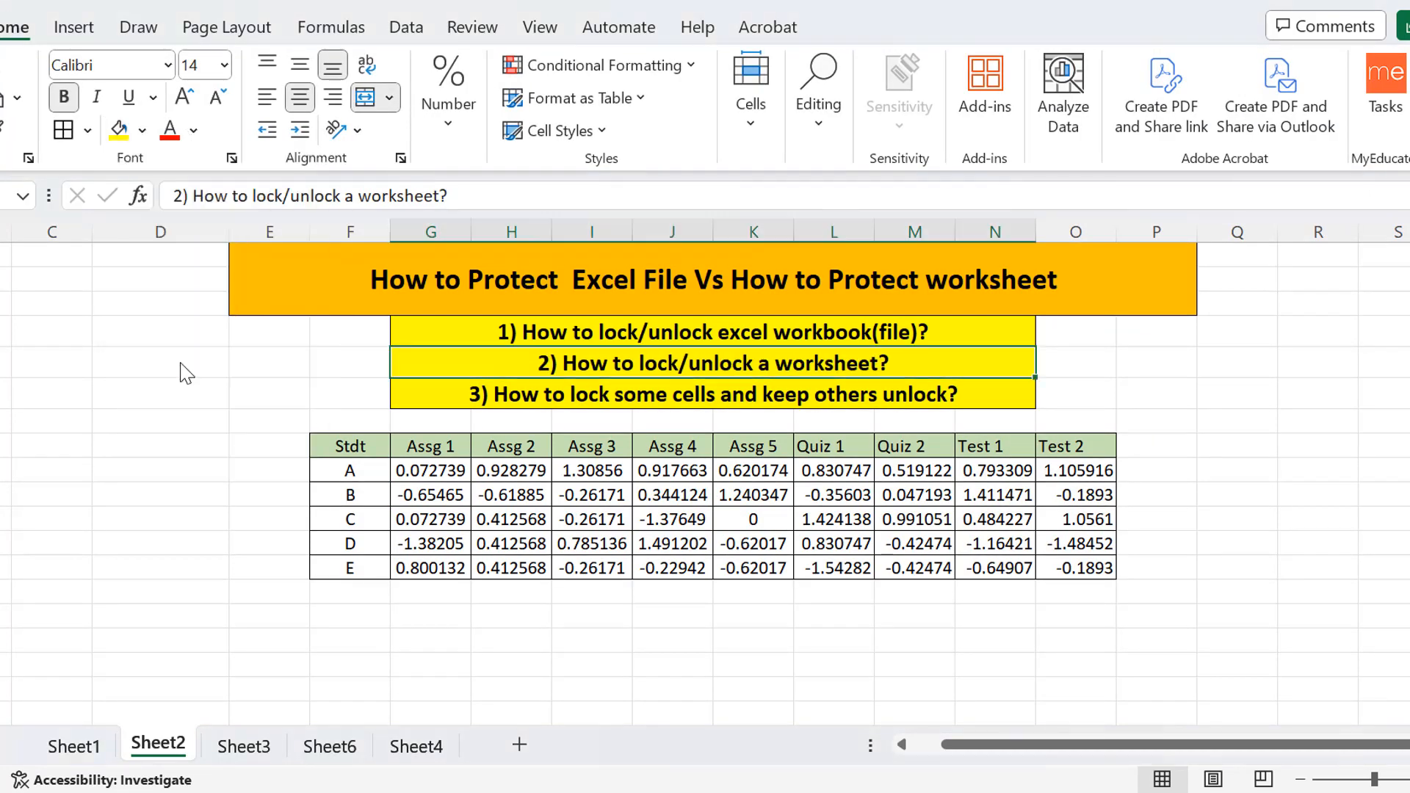
Fill the '2)' banner yellow and the '3) How to lock some cells' banner green.
{"action": "left_click", "coordinate": [187, 371]}
{"action": "left_click", "coordinate": [567, 403]}
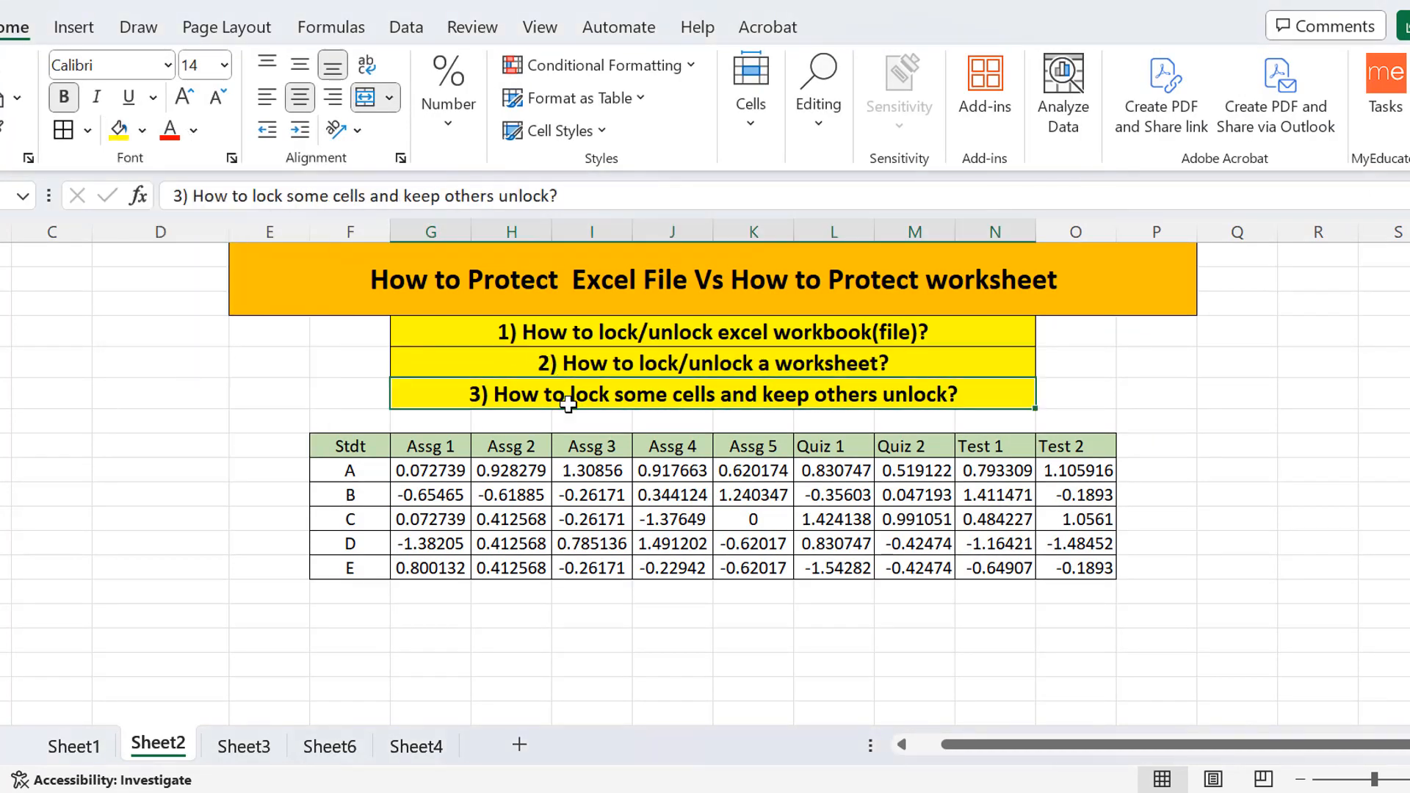
{"action": "left_click", "coordinate": [143, 135]}
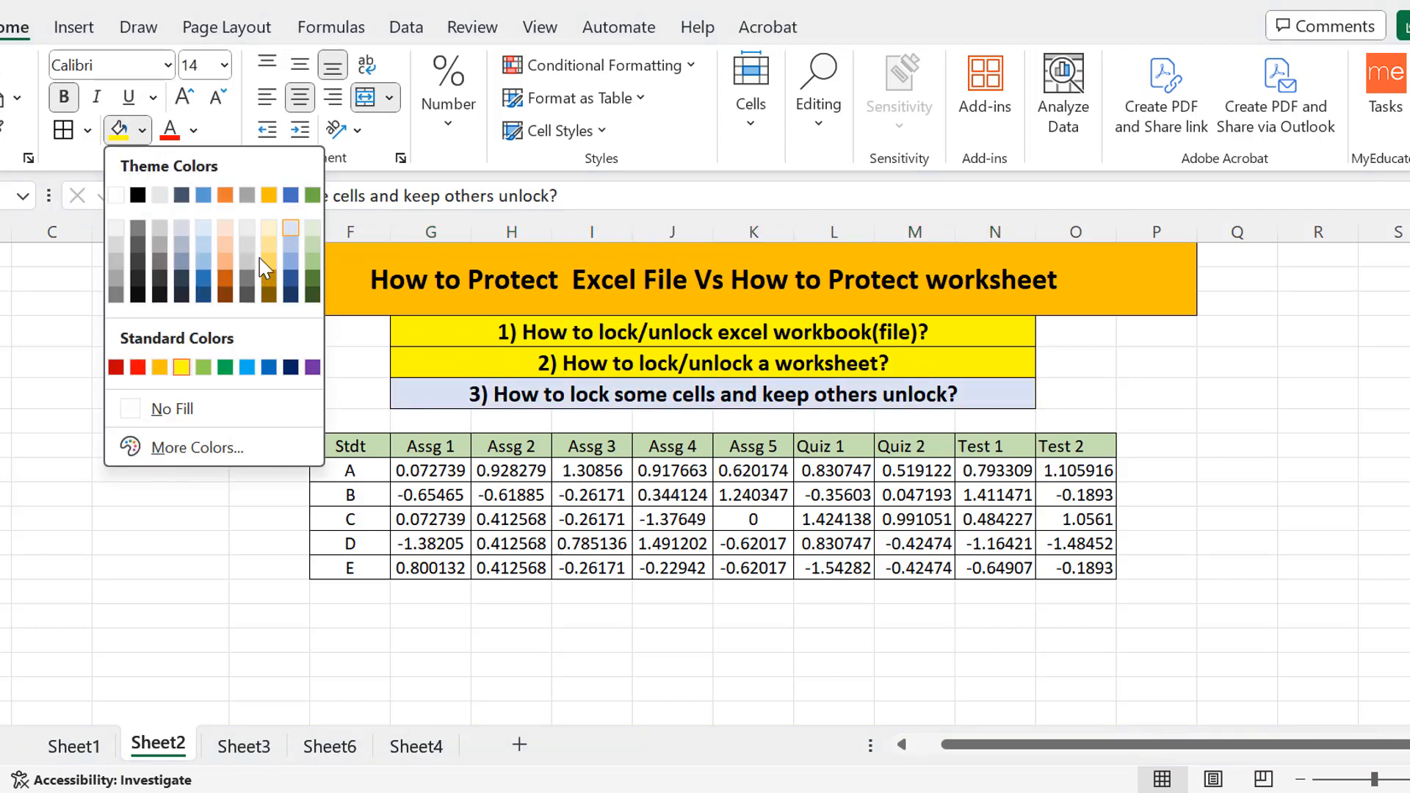
{"action": "left_click", "coordinate": [225, 368]}
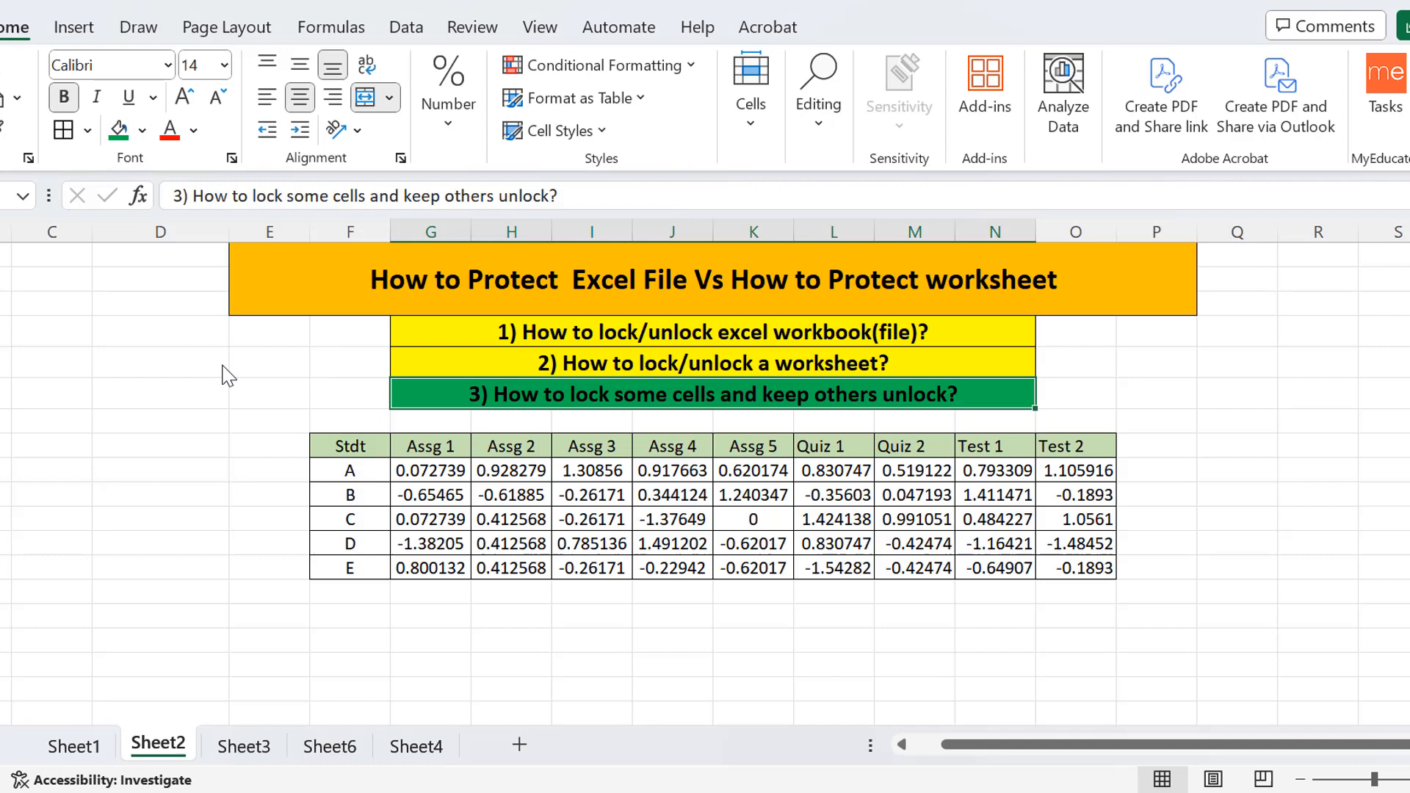
{"action": "left_click", "coordinate": [594, 544]}
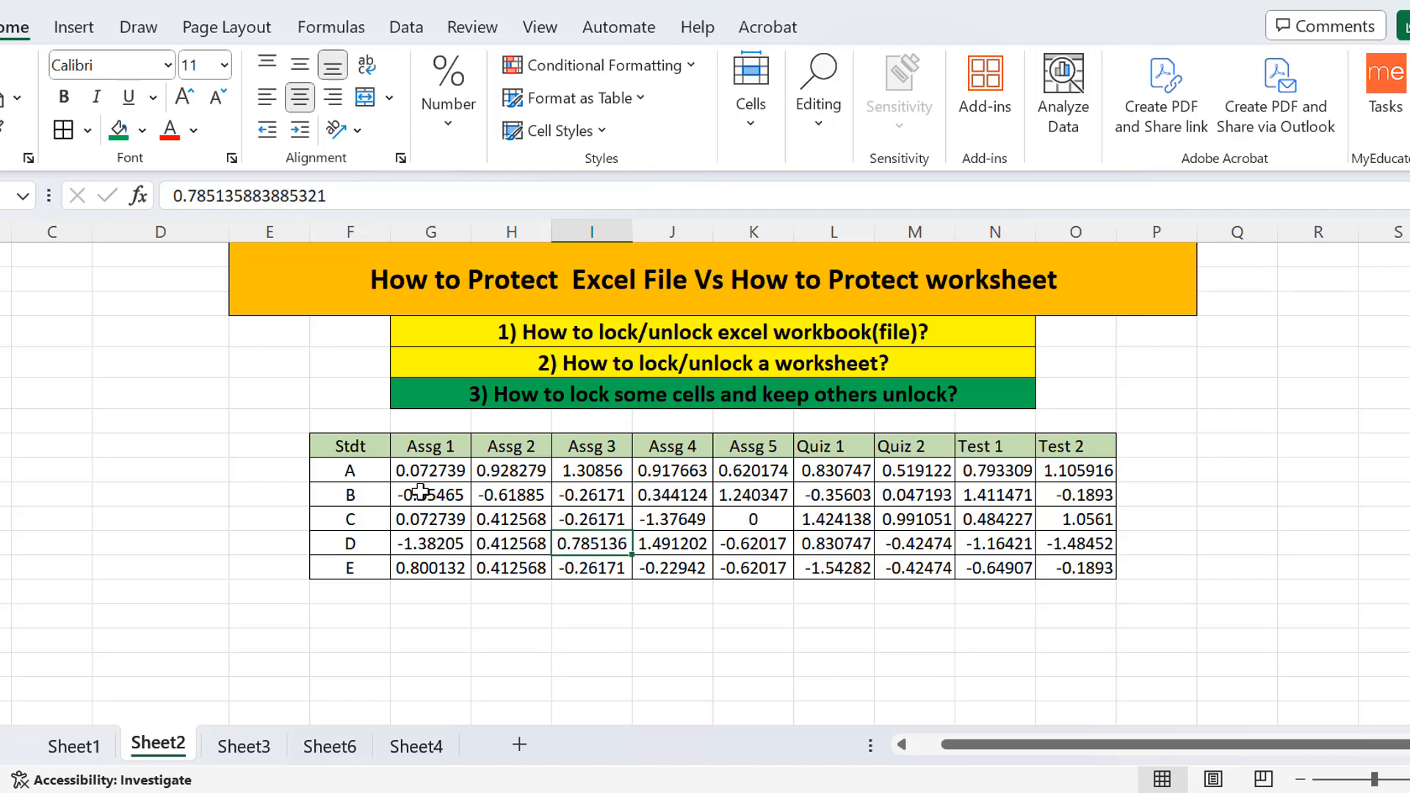
Select all five Assg 1 scores in column G.
{"action": "left_click_drag", "start_coordinate": [432, 491], "coordinate": [454, 541]}
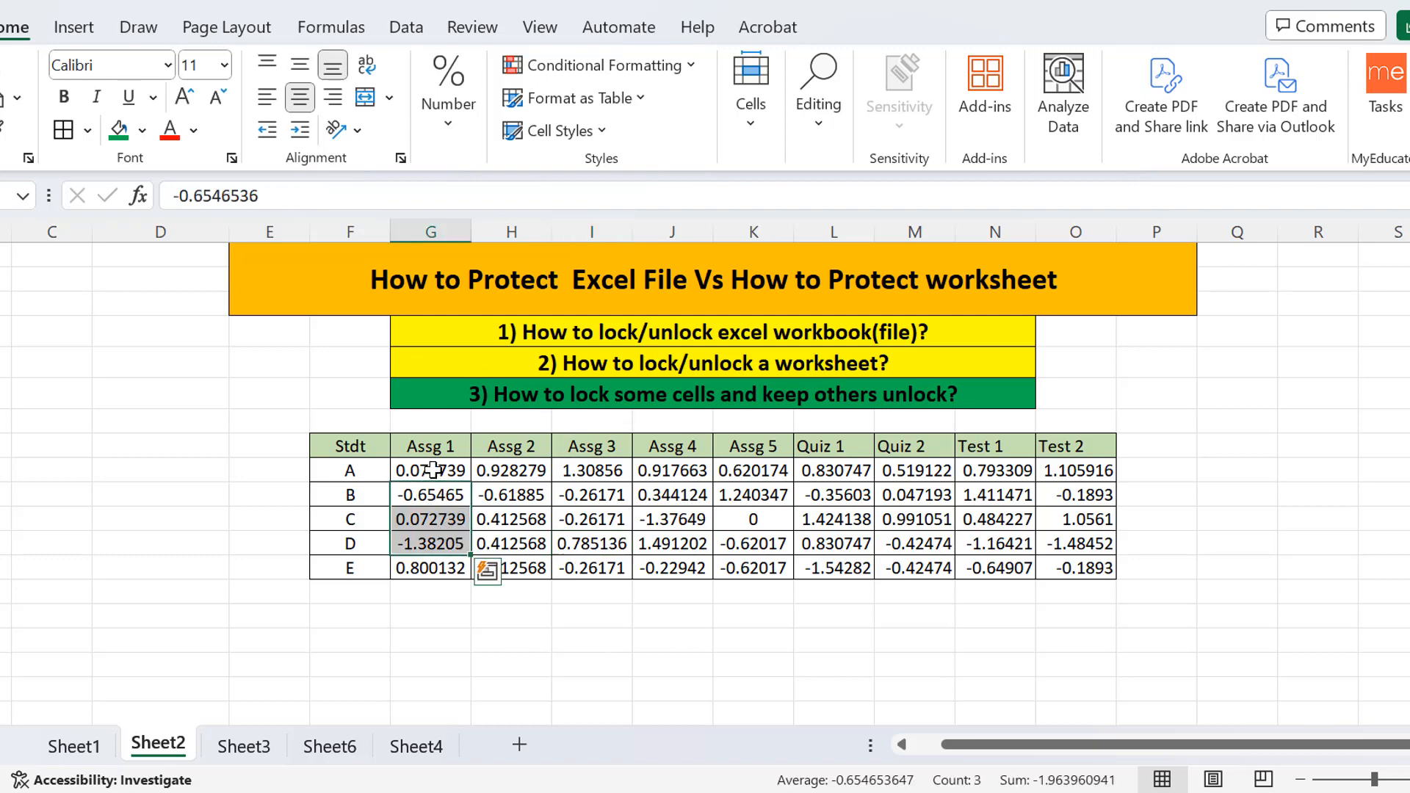
{"action": "left_click_drag", "start_coordinate": [434, 470], "coordinate": [446, 580]}
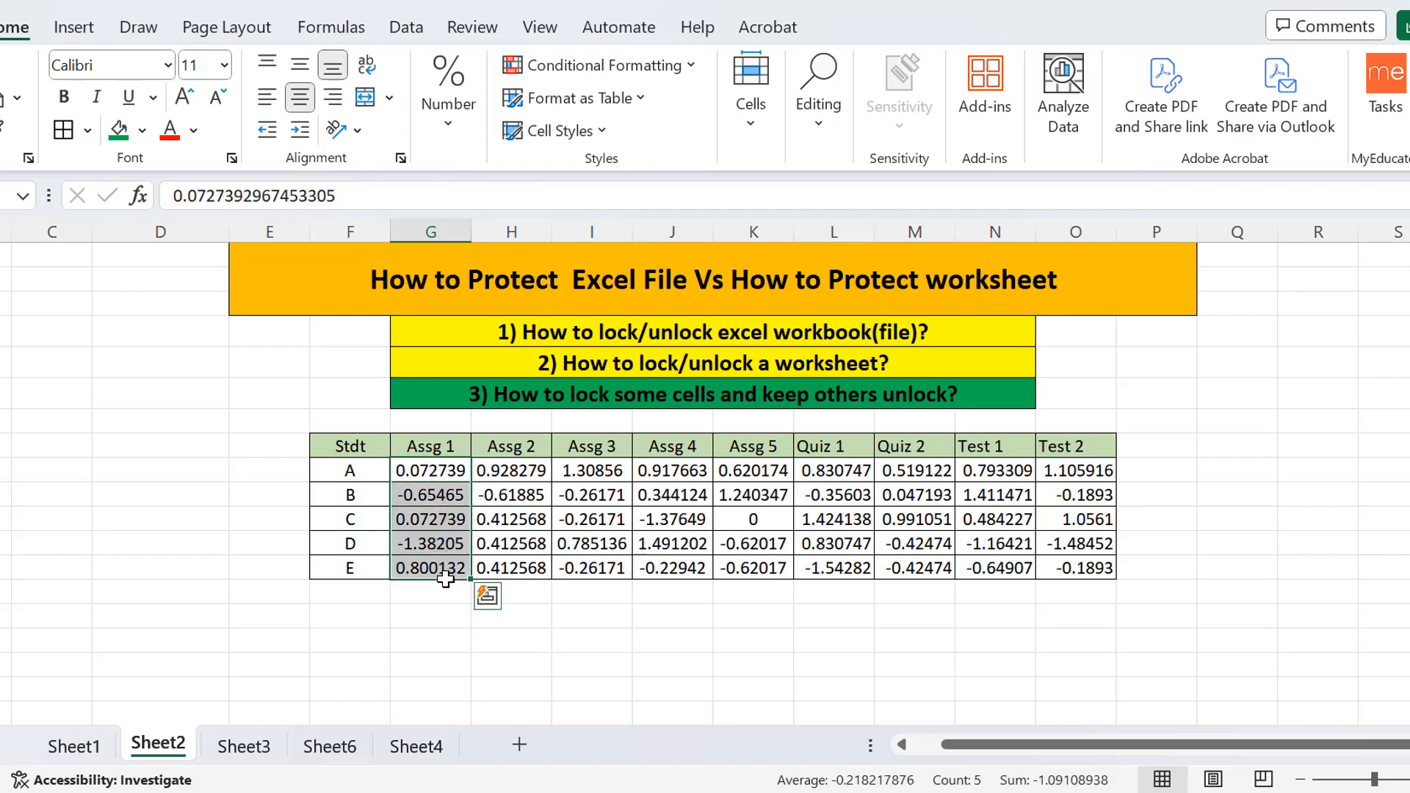
{"action": "left_click_drag", "start_coordinate": [507, 470], "coordinate": [1063, 561]}
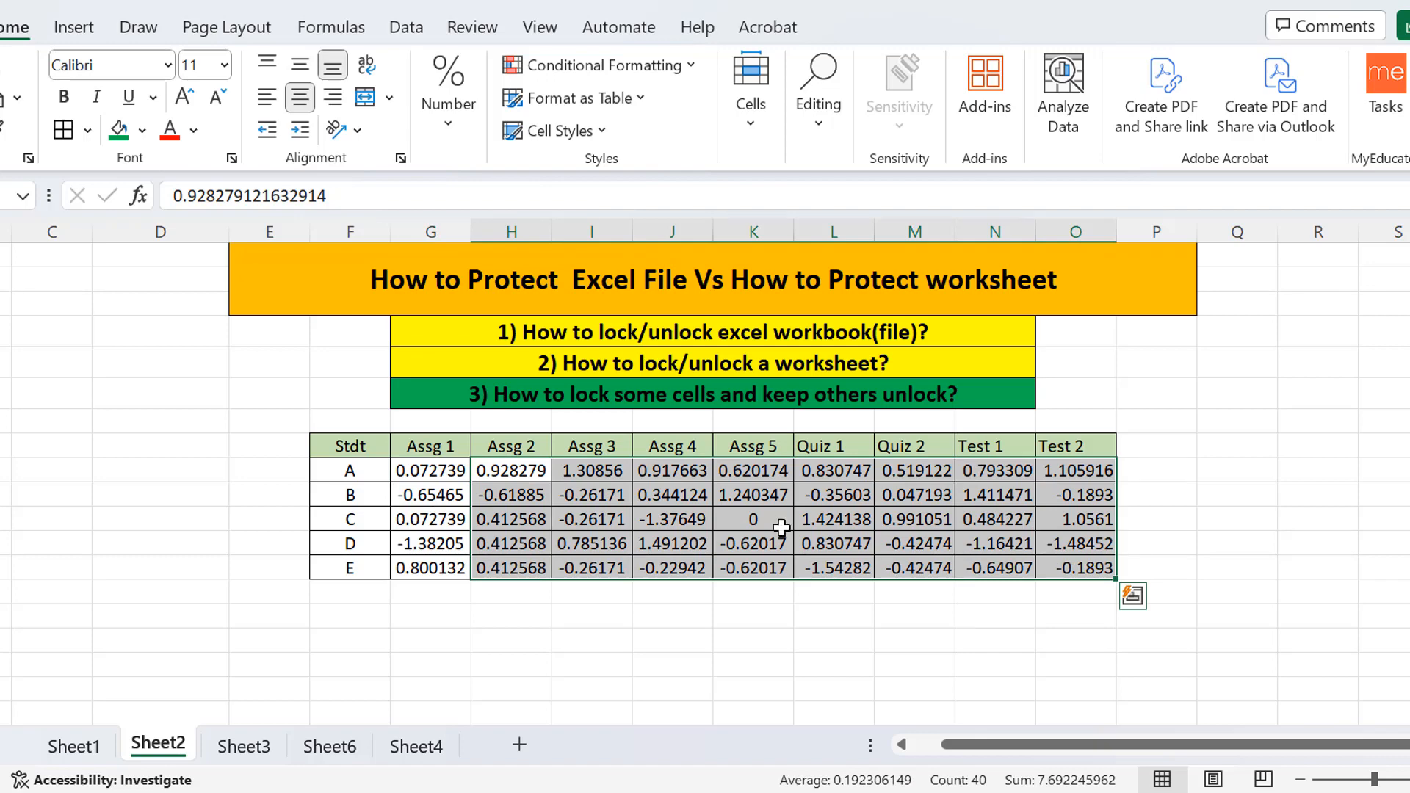
{"action": "left_click", "coordinate": [544, 511]}
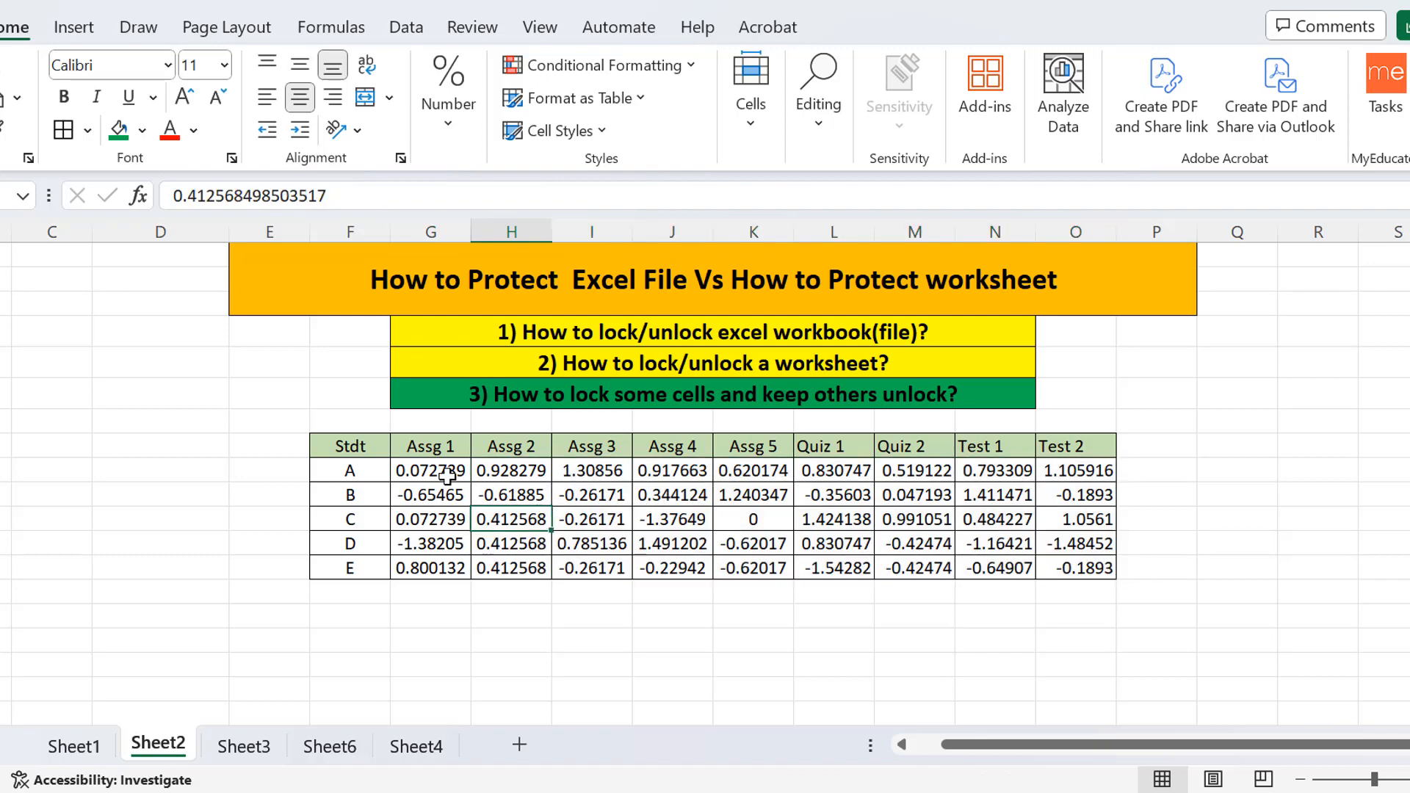
{"action": "left_click_drag", "start_coordinate": [432, 468], "coordinate": [442, 564]}
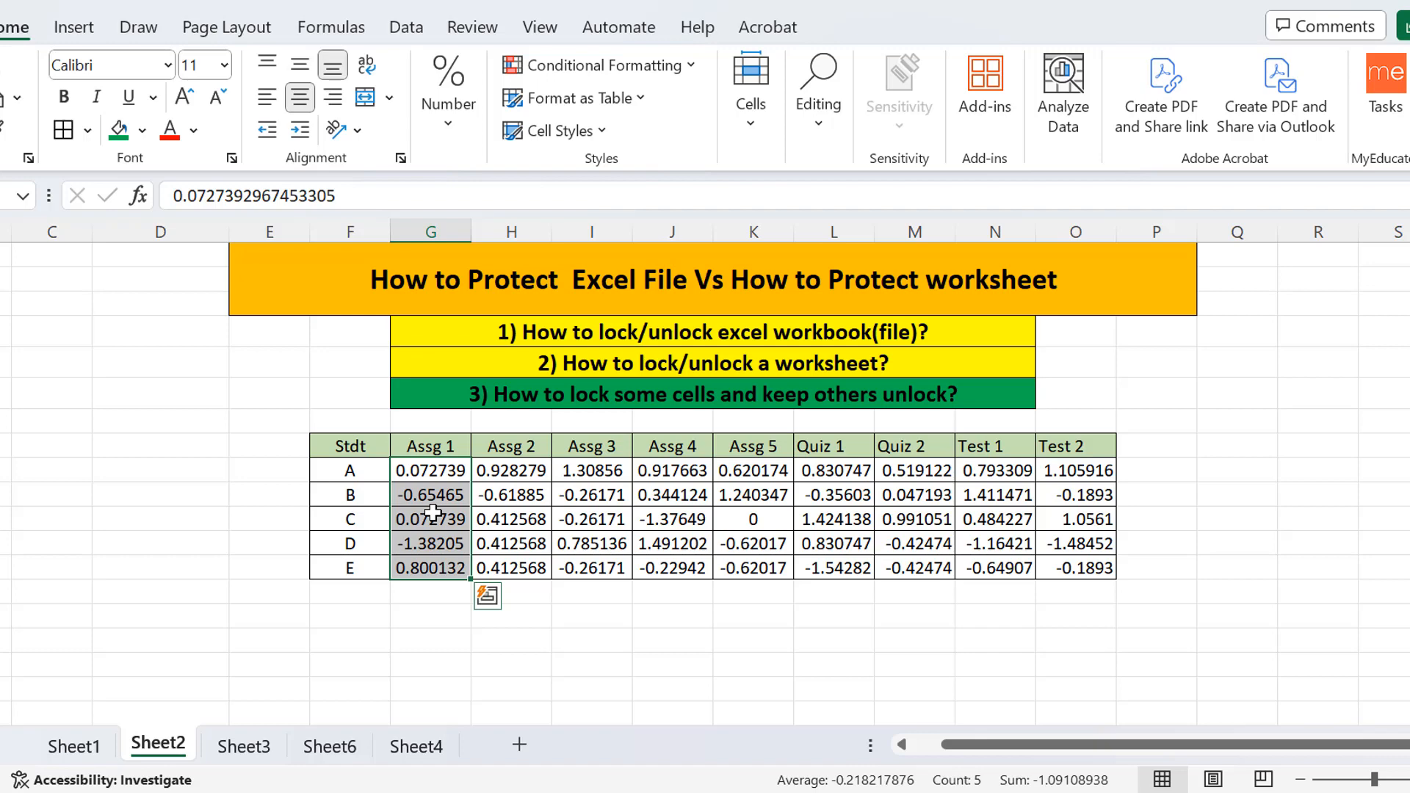
Clear the Locked option on the Protection tab for the five Assg 1 scores.
{"action": "right_click", "coordinate": [434, 512]}
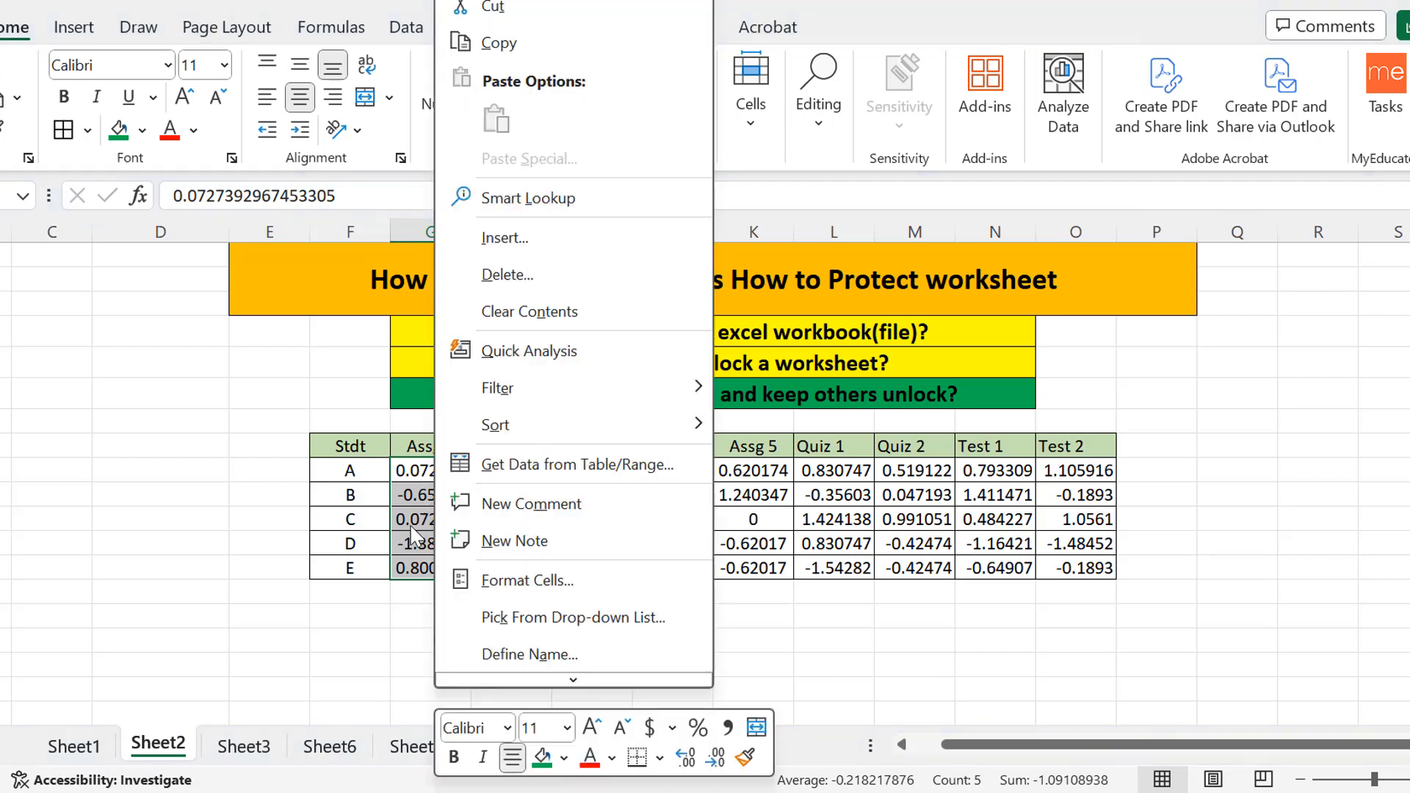
{"action": "key", "text": "Escape"}
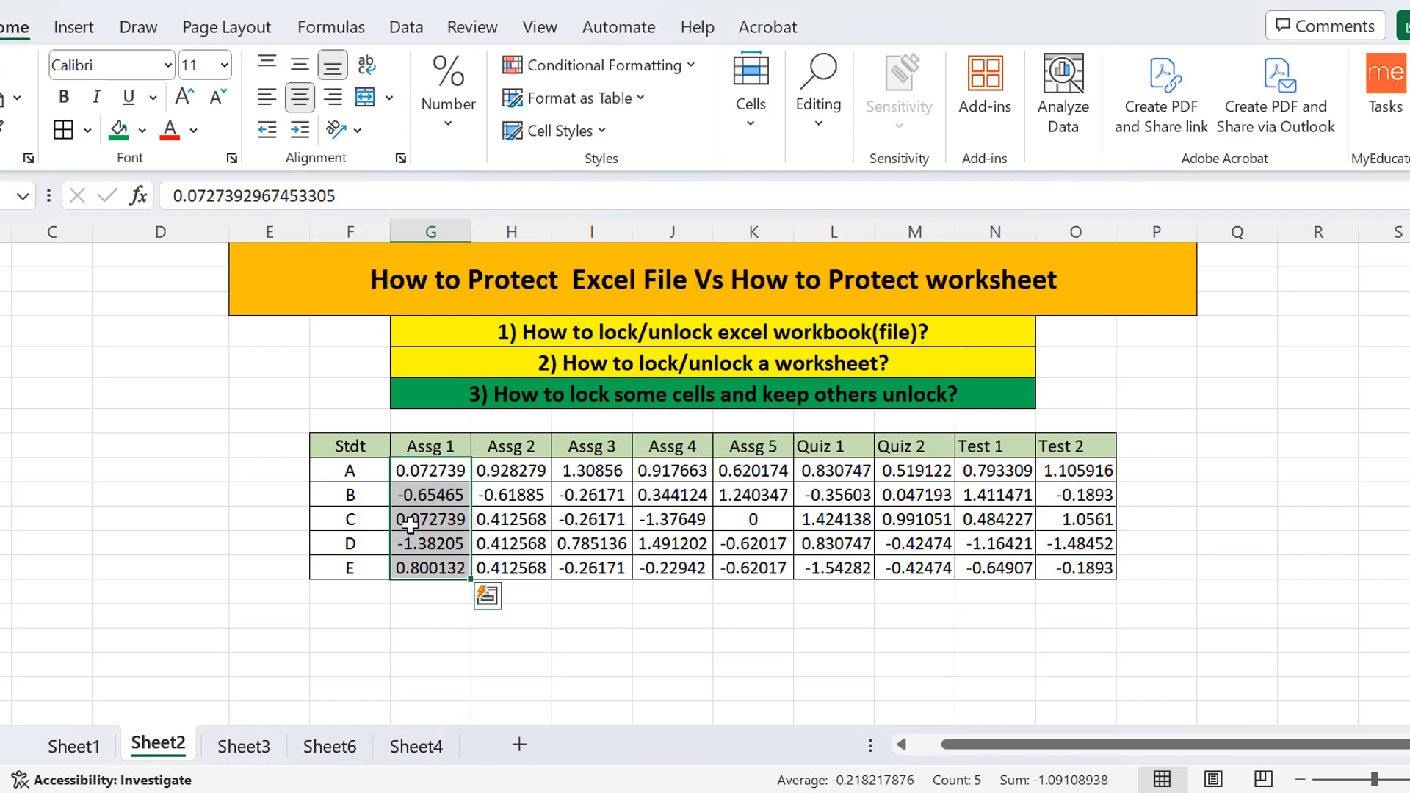
{"action": "key", "text": "ctrl+1"}
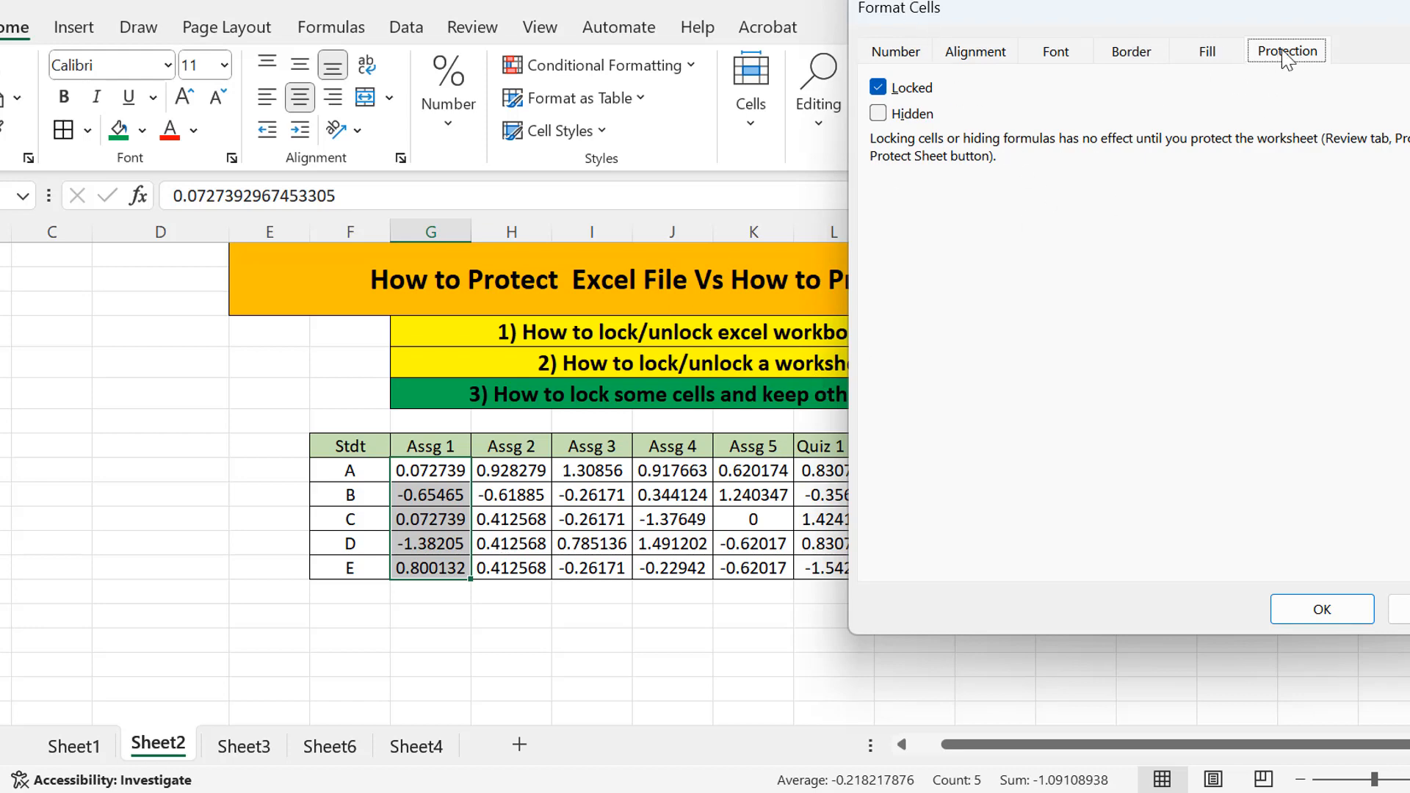
{"action": "left_click", "coordinate": [880, 88]}
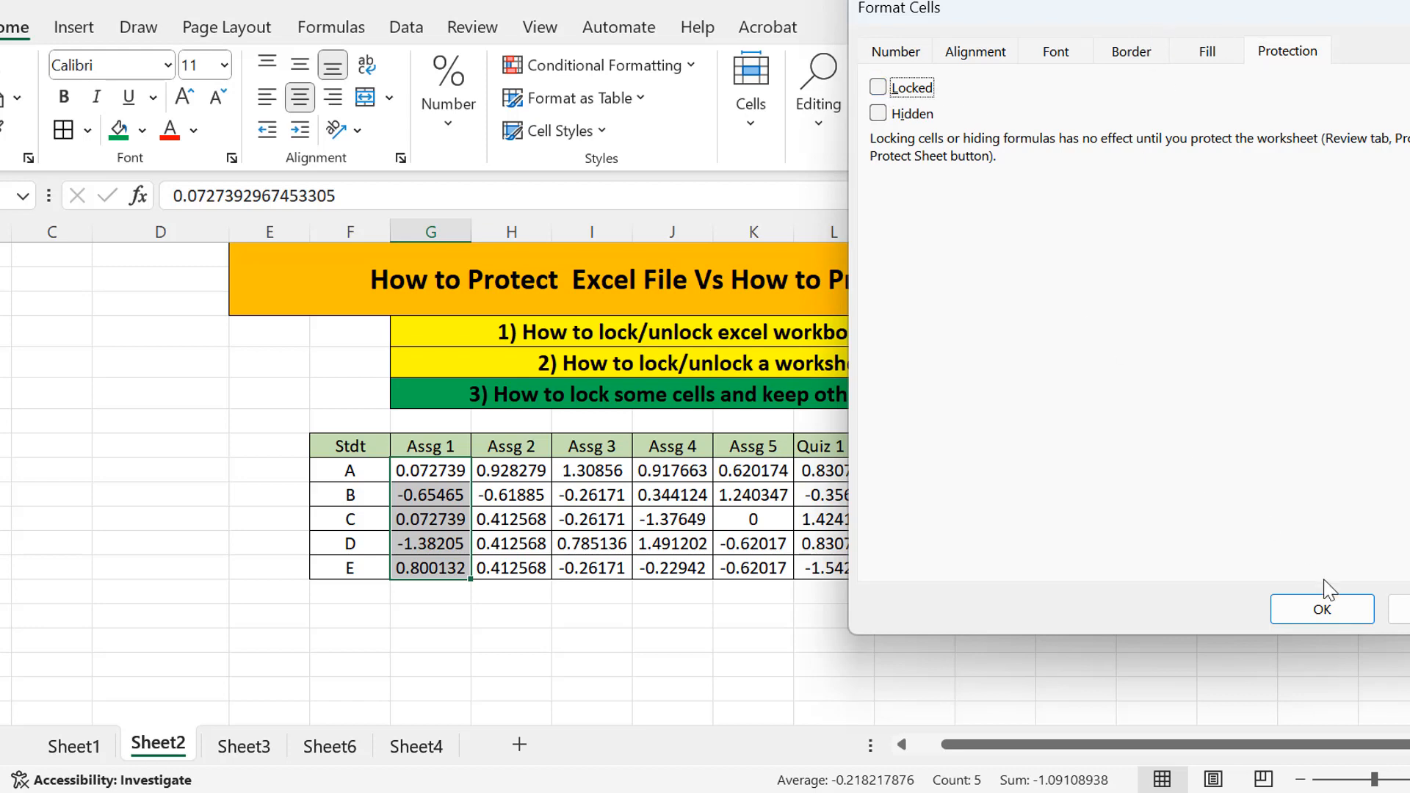
{"action": "left_click", "coordinate": [1322, 612]}
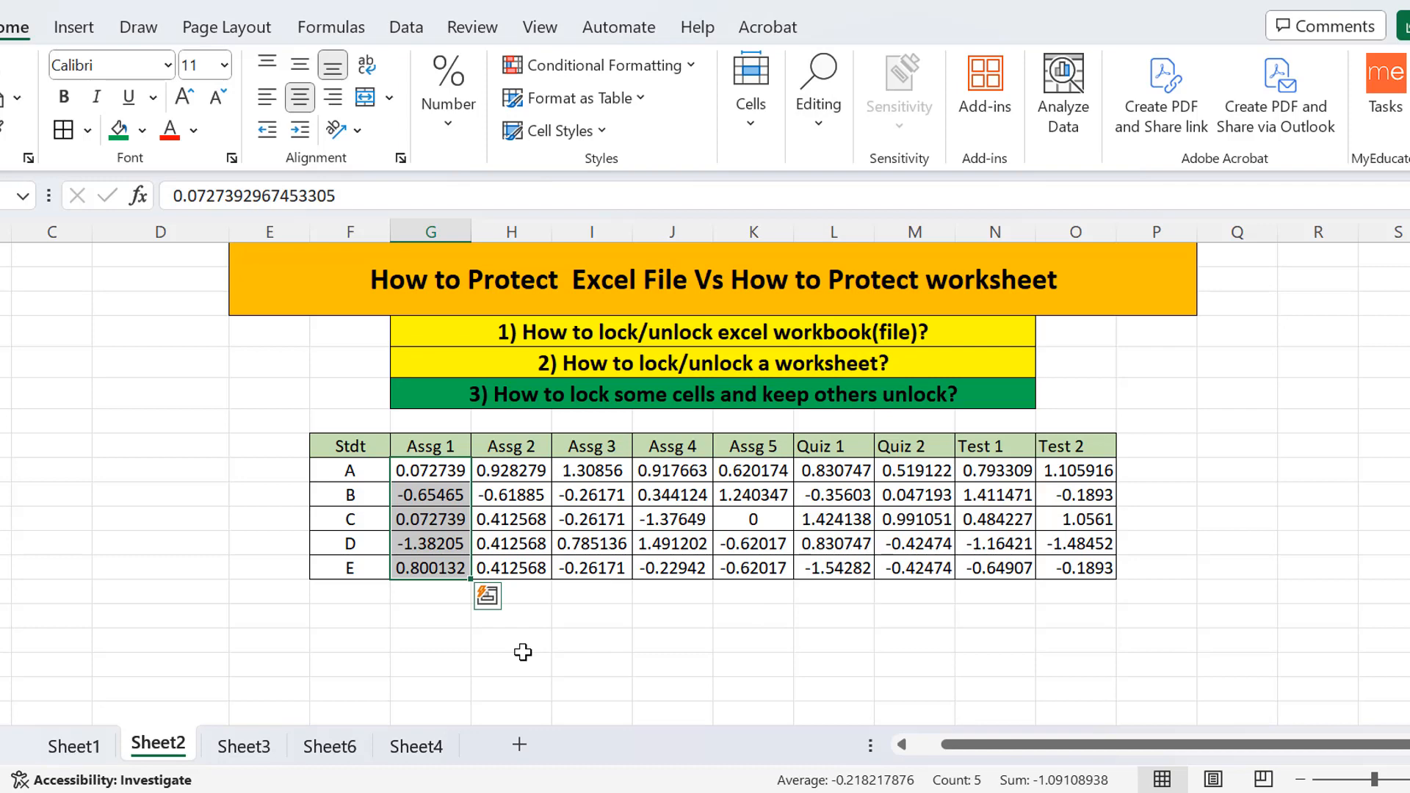
{"action": "left_click", "coordinate": [523, 650]}
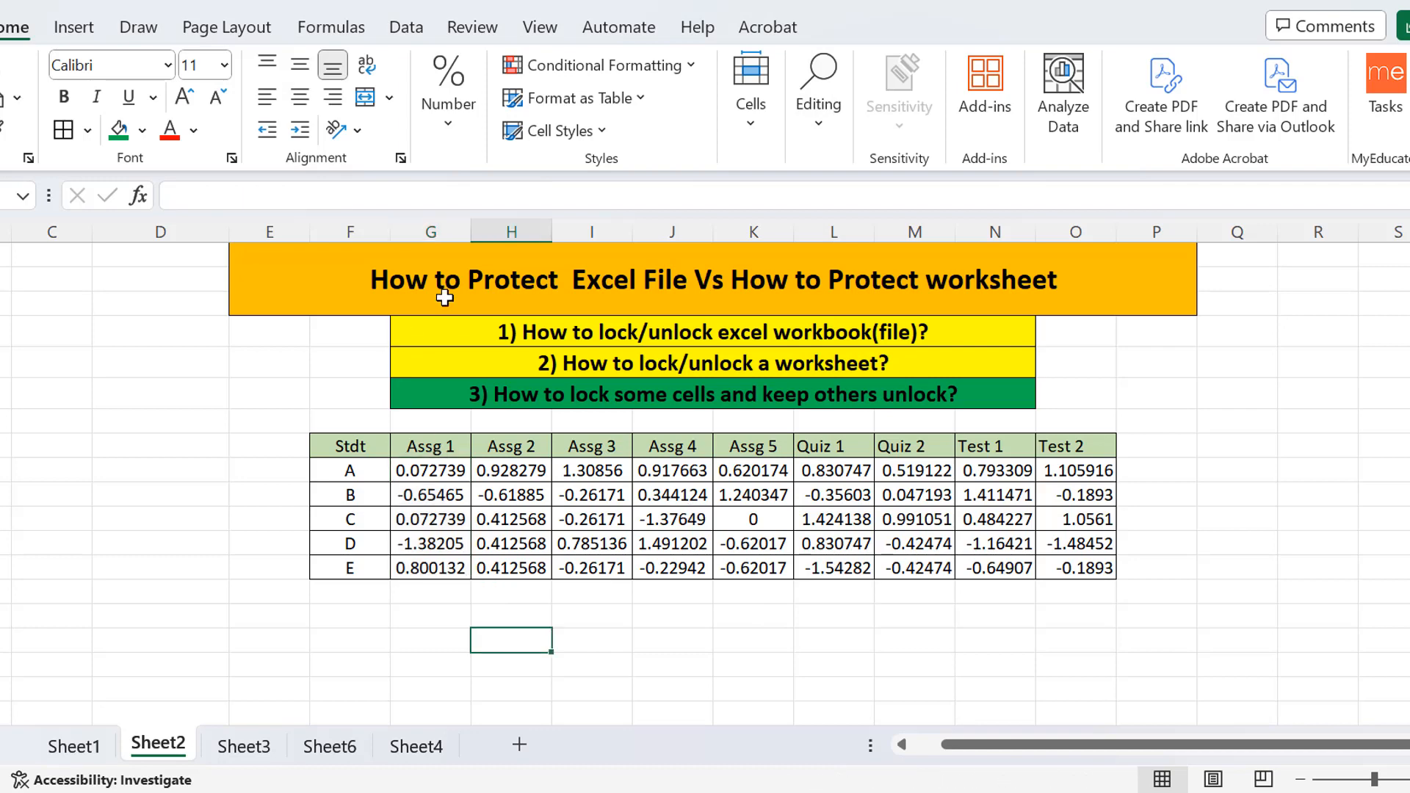
Protect Sheet2 again, submitting the password and re-entering it to confirm.
{"action": "left_click", "coordinate": [470, 31]}
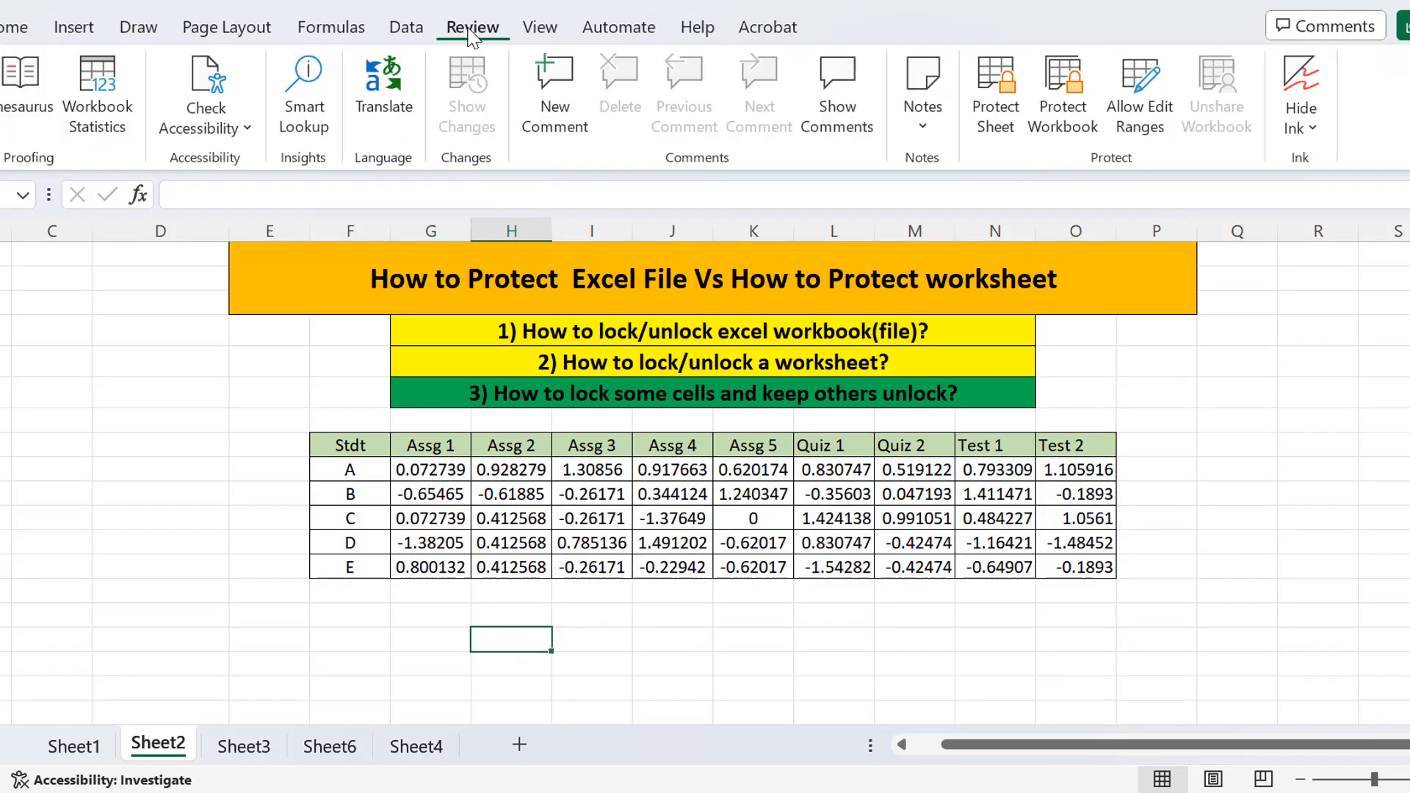
{"action": "left_click", "coordinate": [994, 126]}
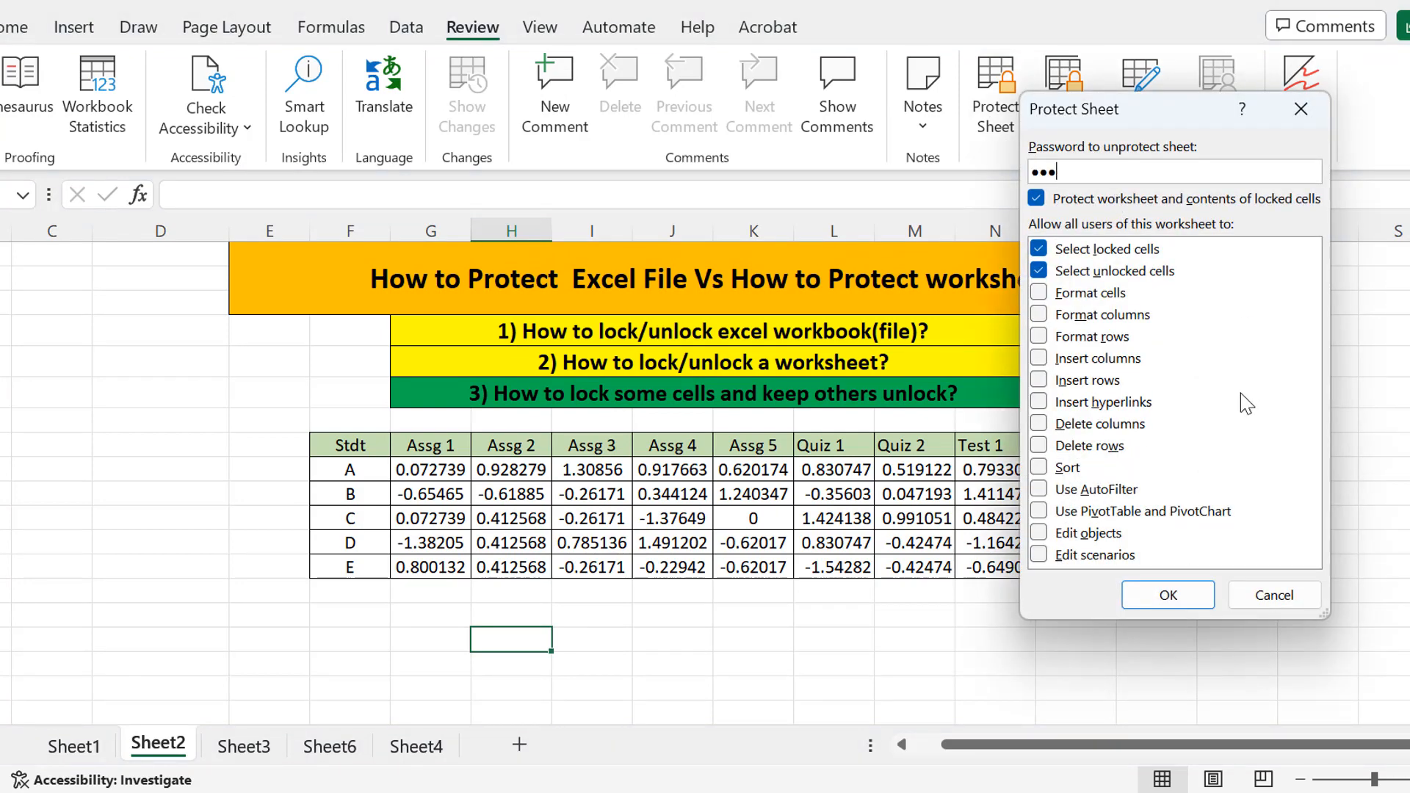
{"action": "key", "text": "Return"}
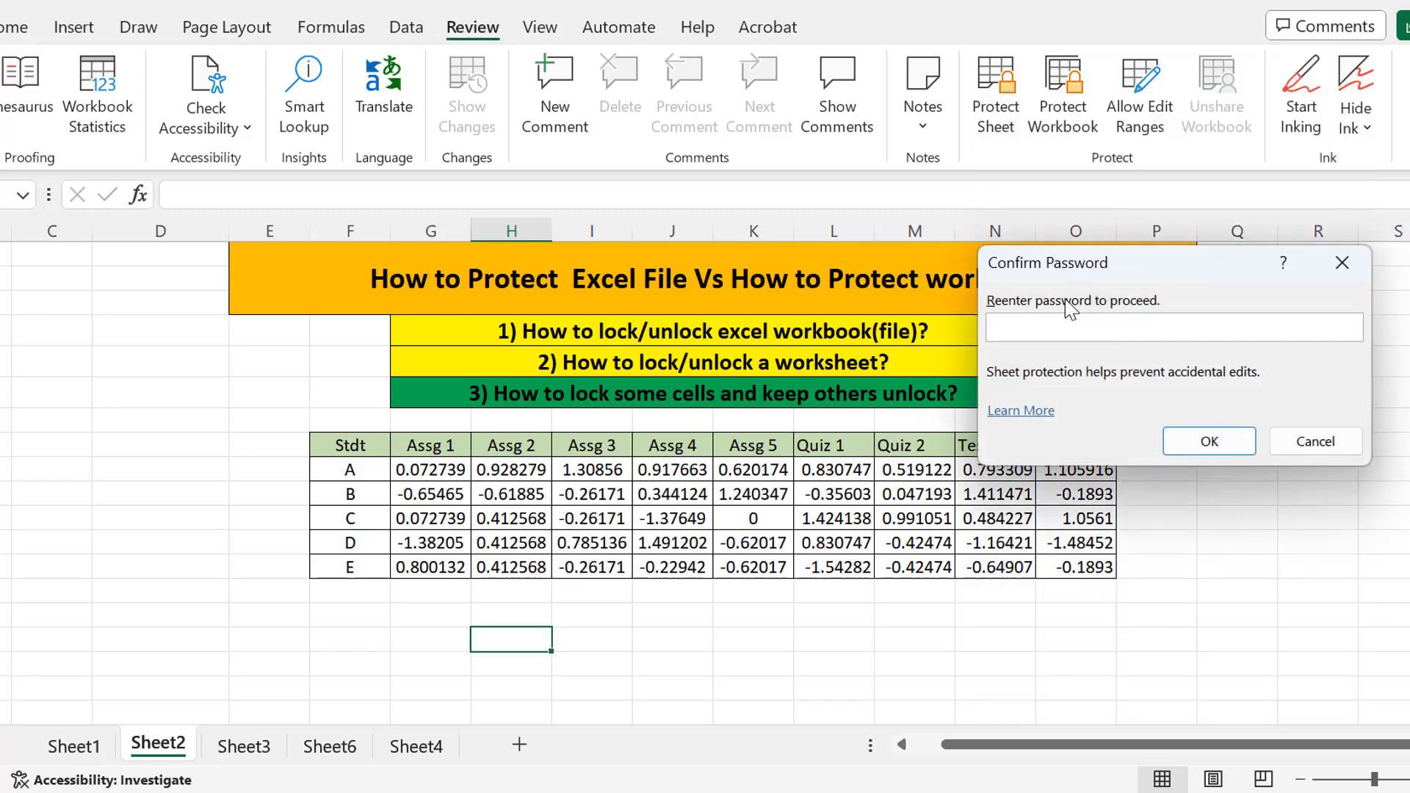
{"action": "left_click", "coordinate": [1223, 440]}
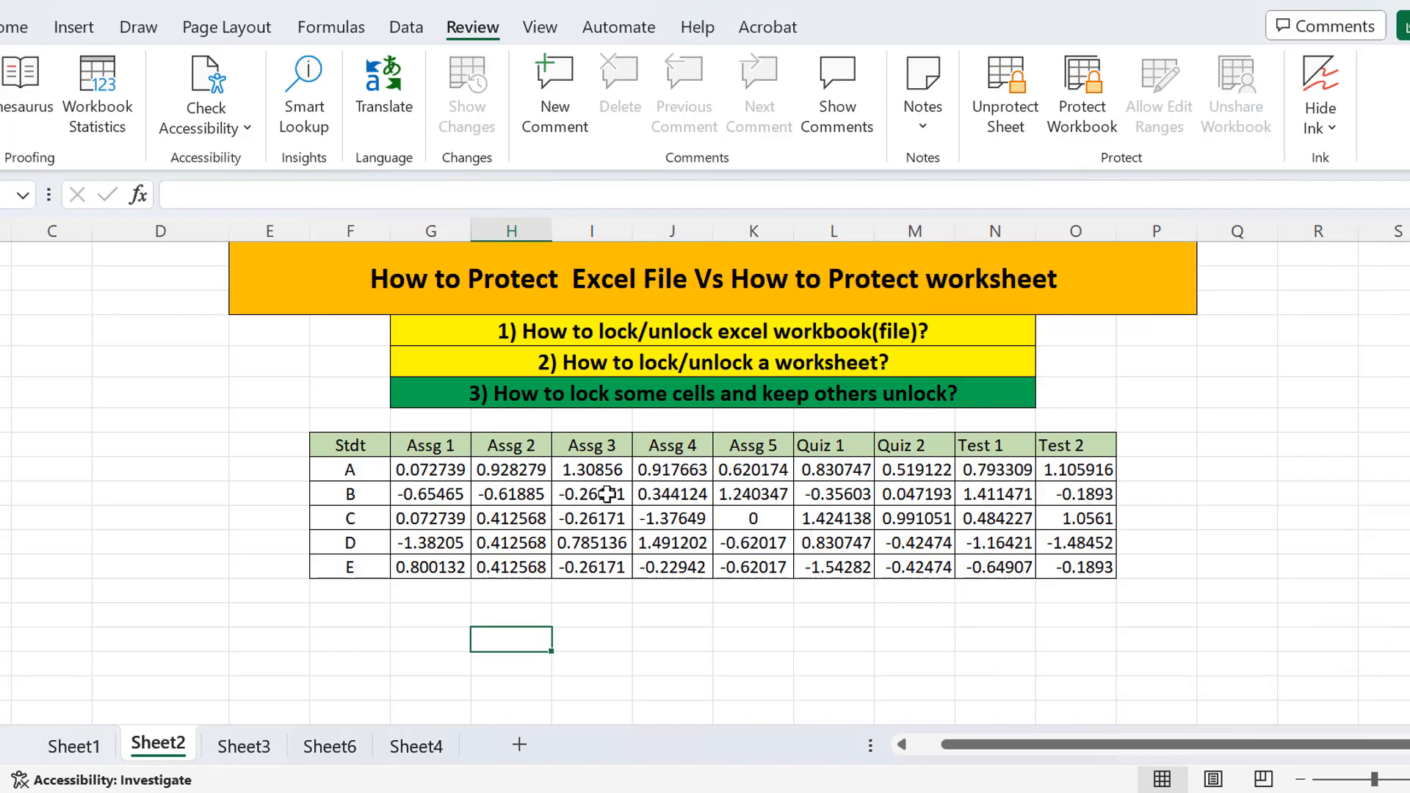
Try editing row B's Assg 2 cell and dismiss the protected-sheet warning.
{"action": "left_click", "coordinate": [526, 496]}
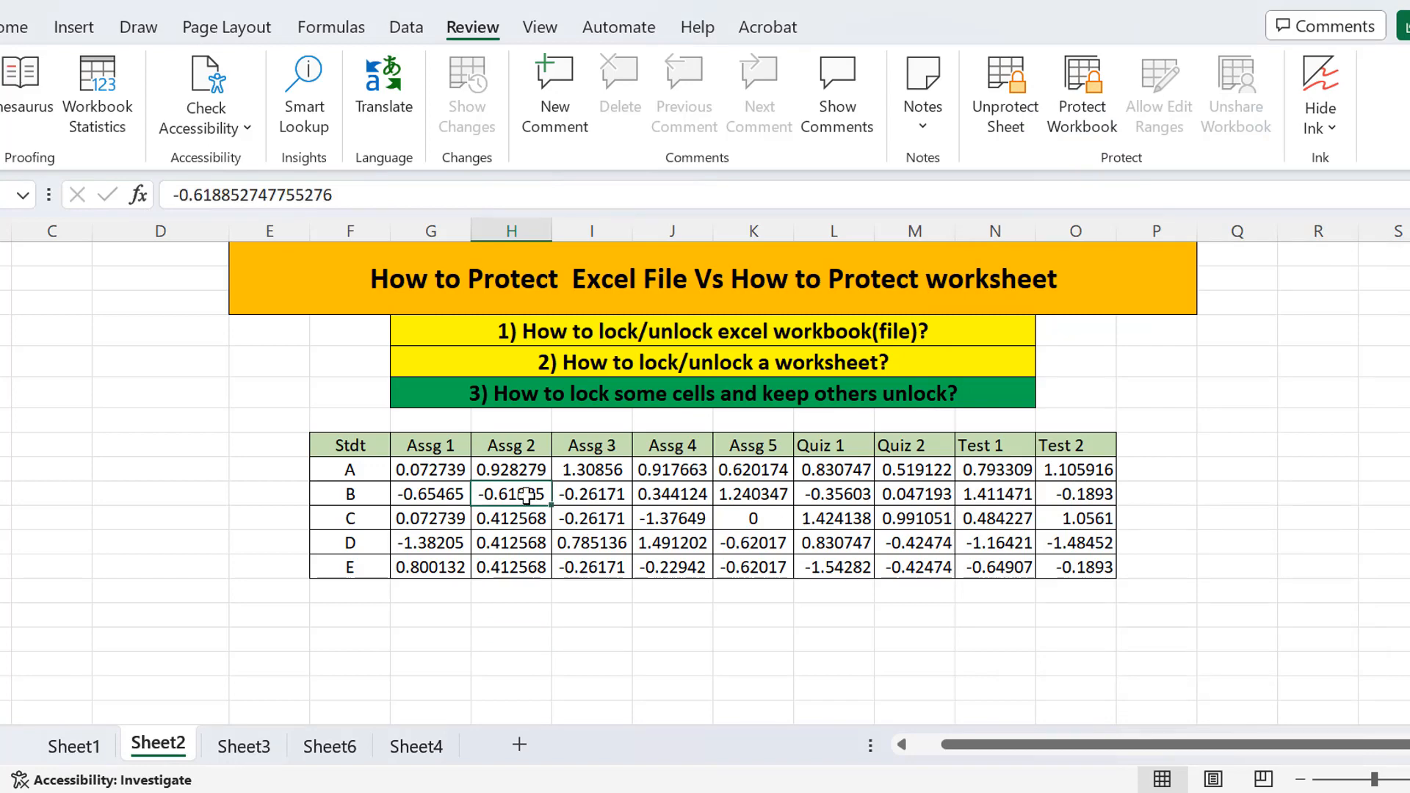
{"action": "double_click", "coordinate": [526, 496]}
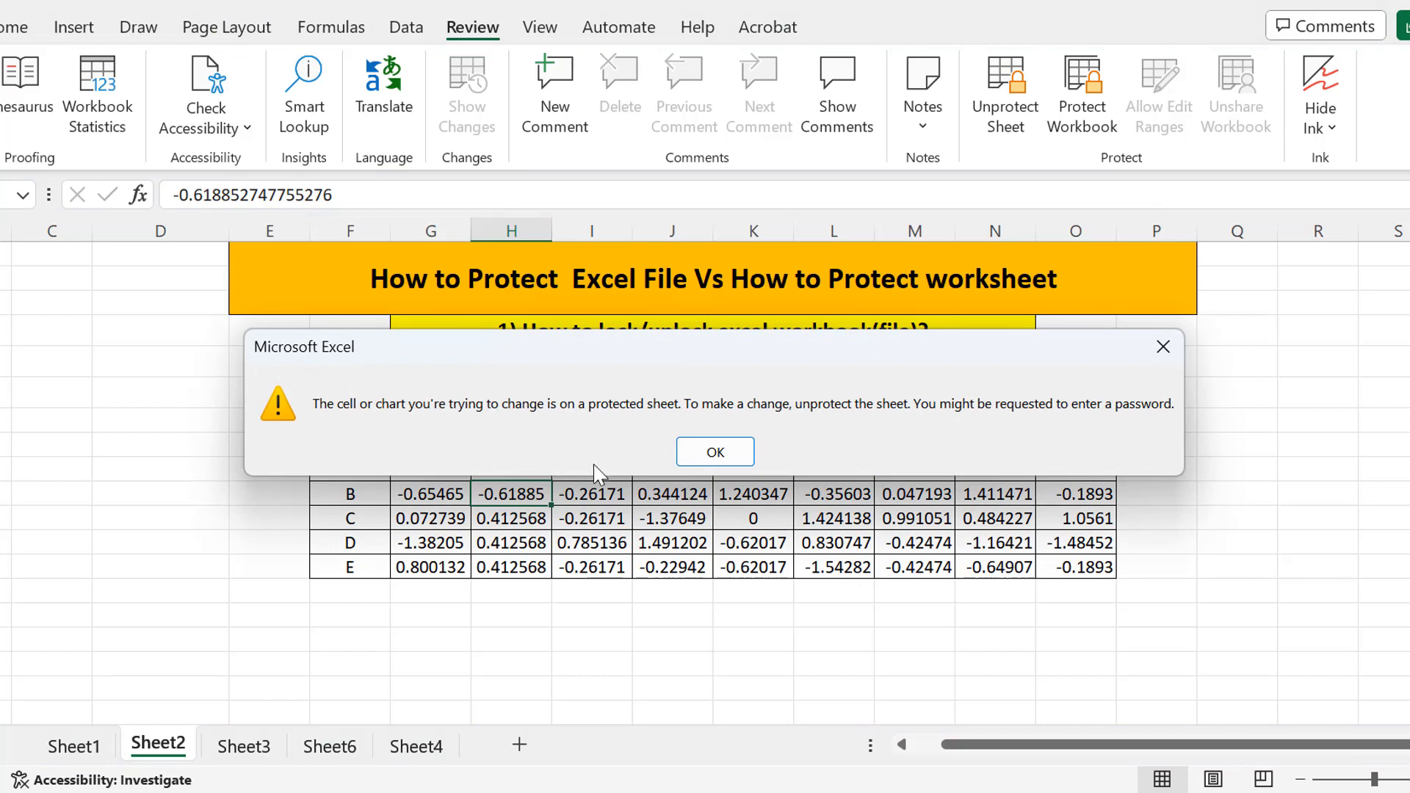
{"action": "left_click", "coordinate": [715, 452]}
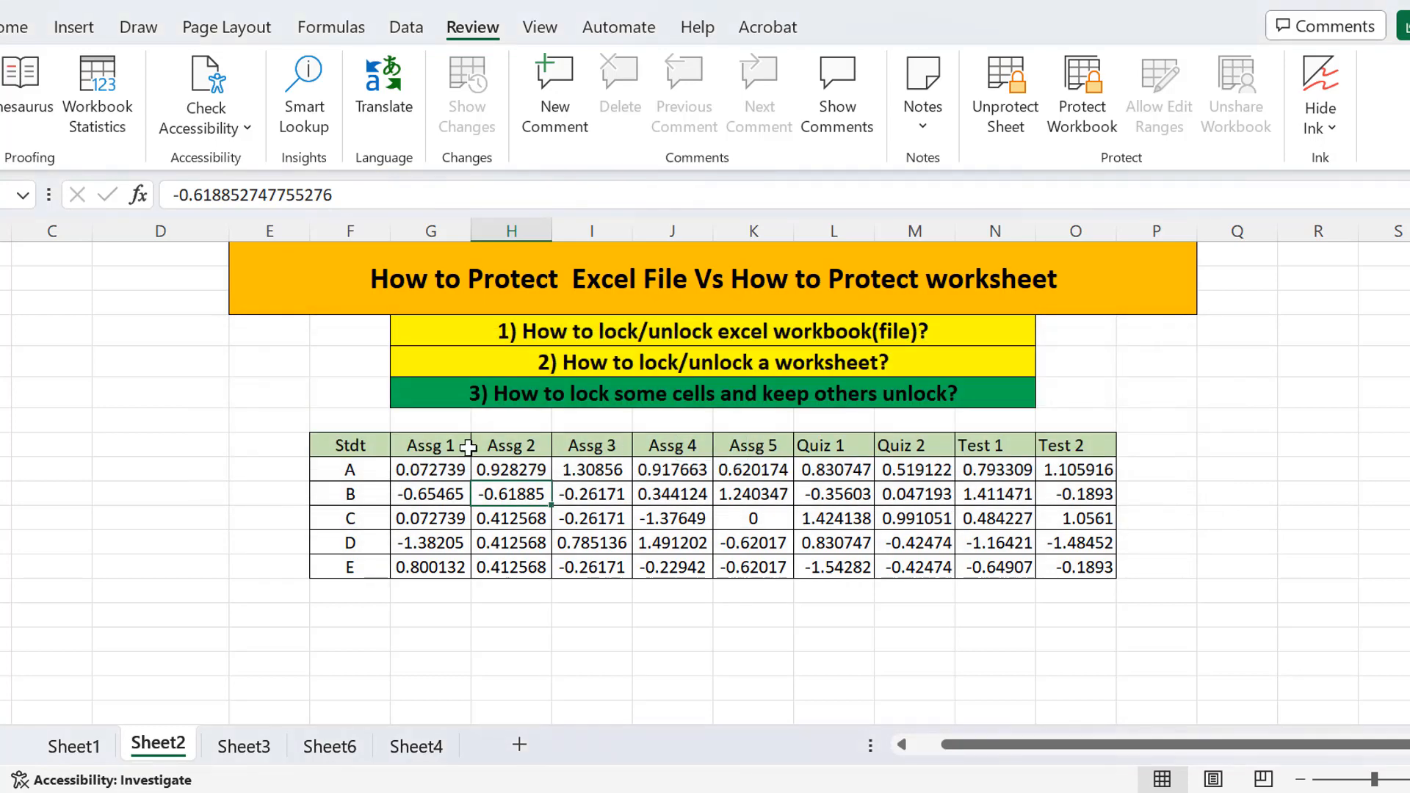
Edit row A's Assg 1 value by deleting its trailing digits.
{"action": "left_click", "coordinate": [434, 470]}
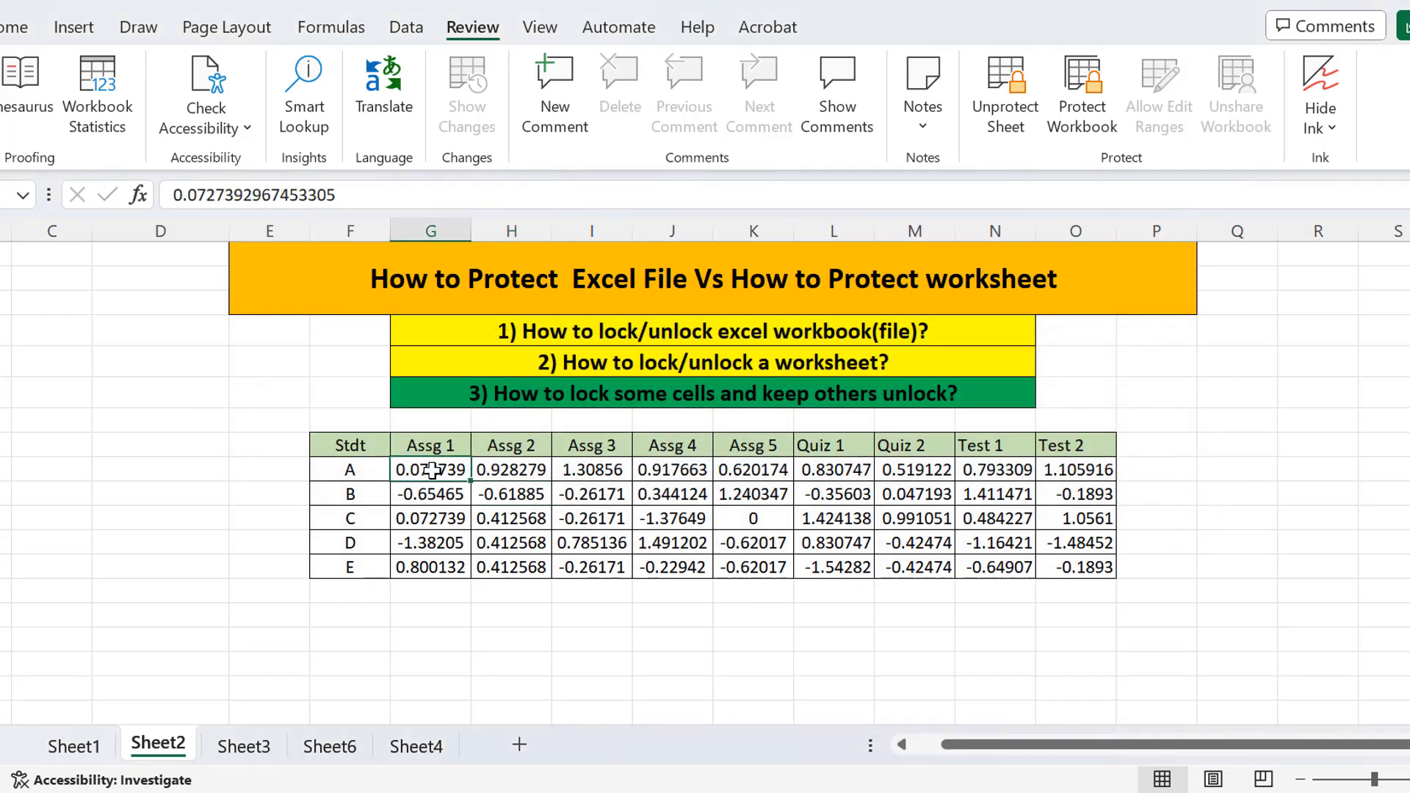
{"action": "left_click_drag", "start_coordinate": [434, 470], "coordinate": [440, 567]}
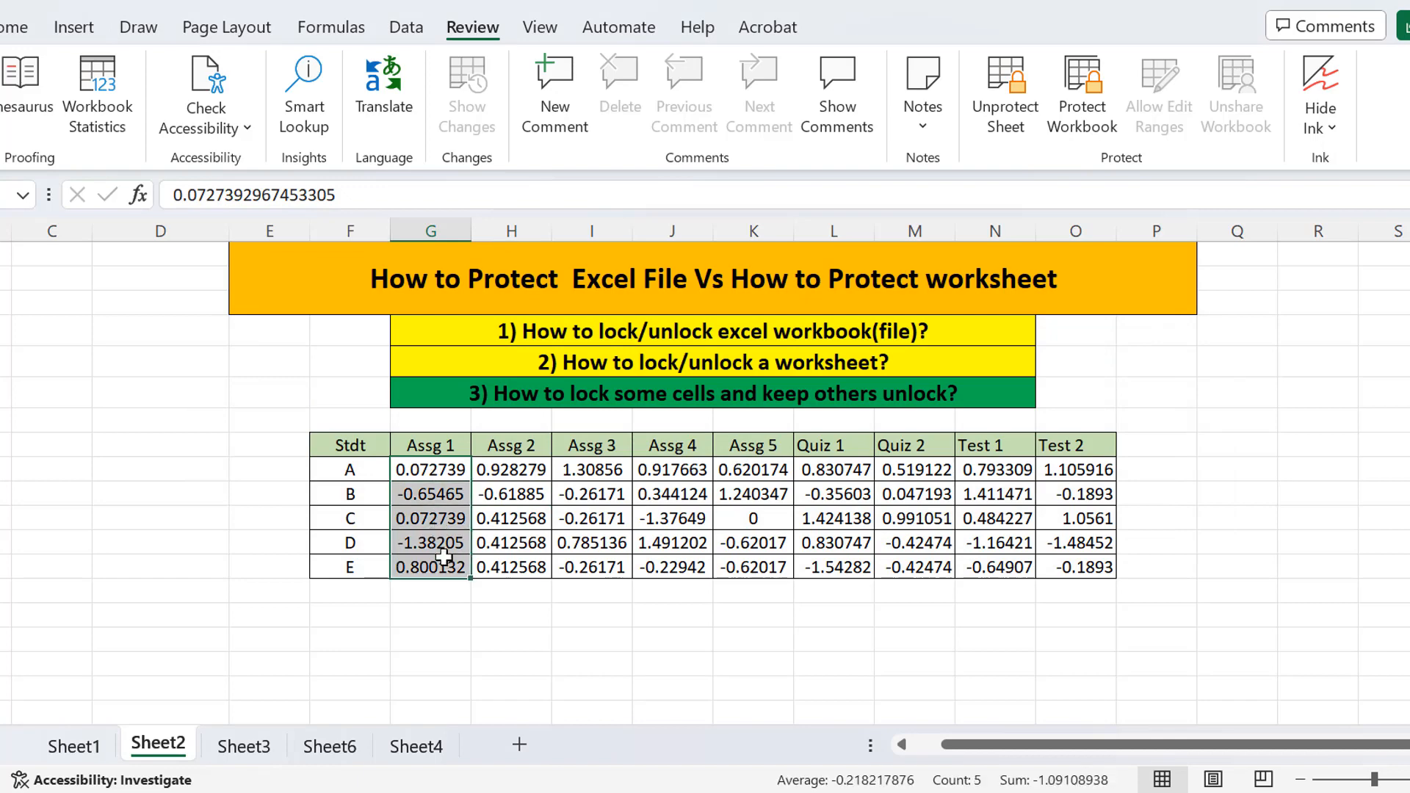
{"action": "double_click", "coordinate": [425, 472]}
{"action": "left_click_drag", "start_coordinate": [426, 472], "coordinate": [439, 470]}
{"action": "key", "text": "BackSpace"}
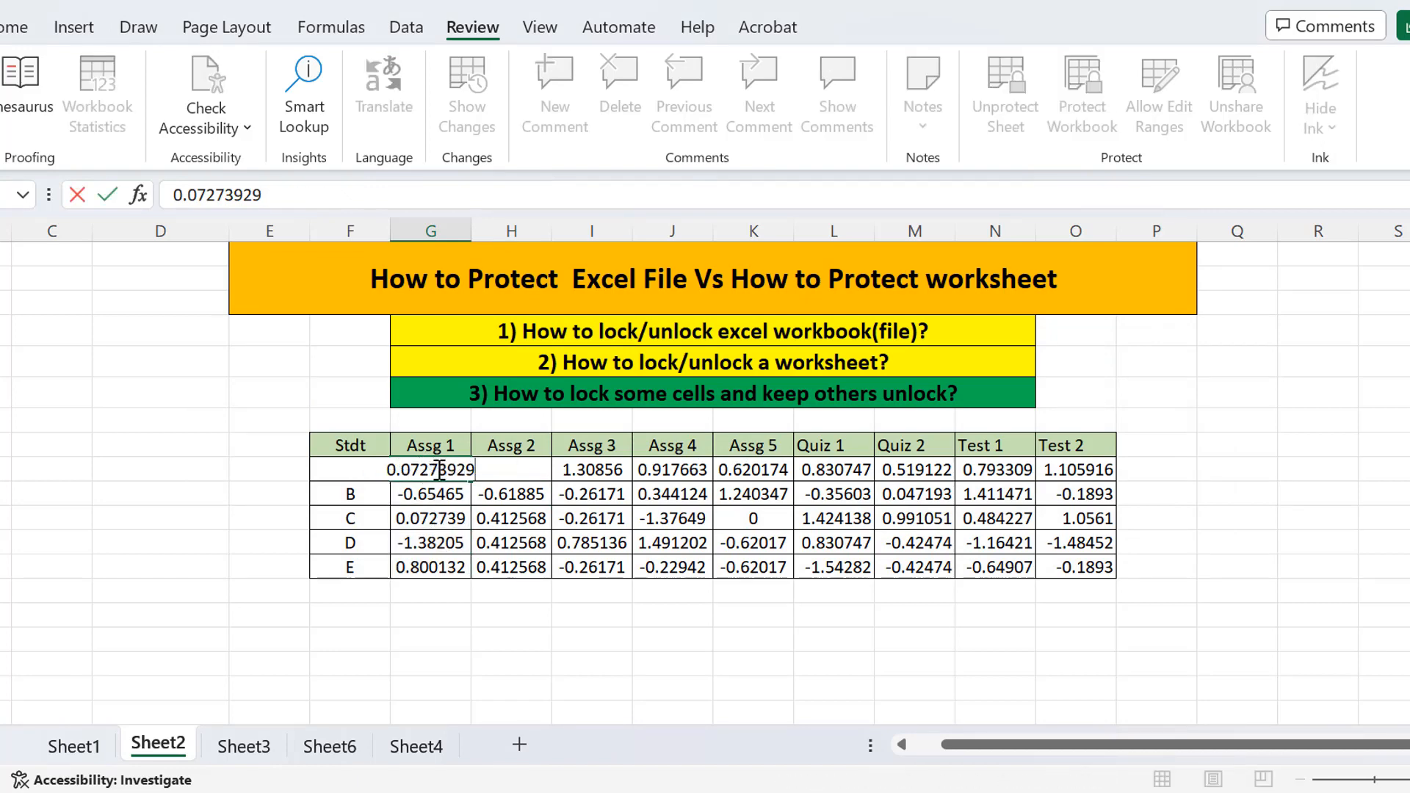
{"action": "left_click", "coordinate": [435, 516]}
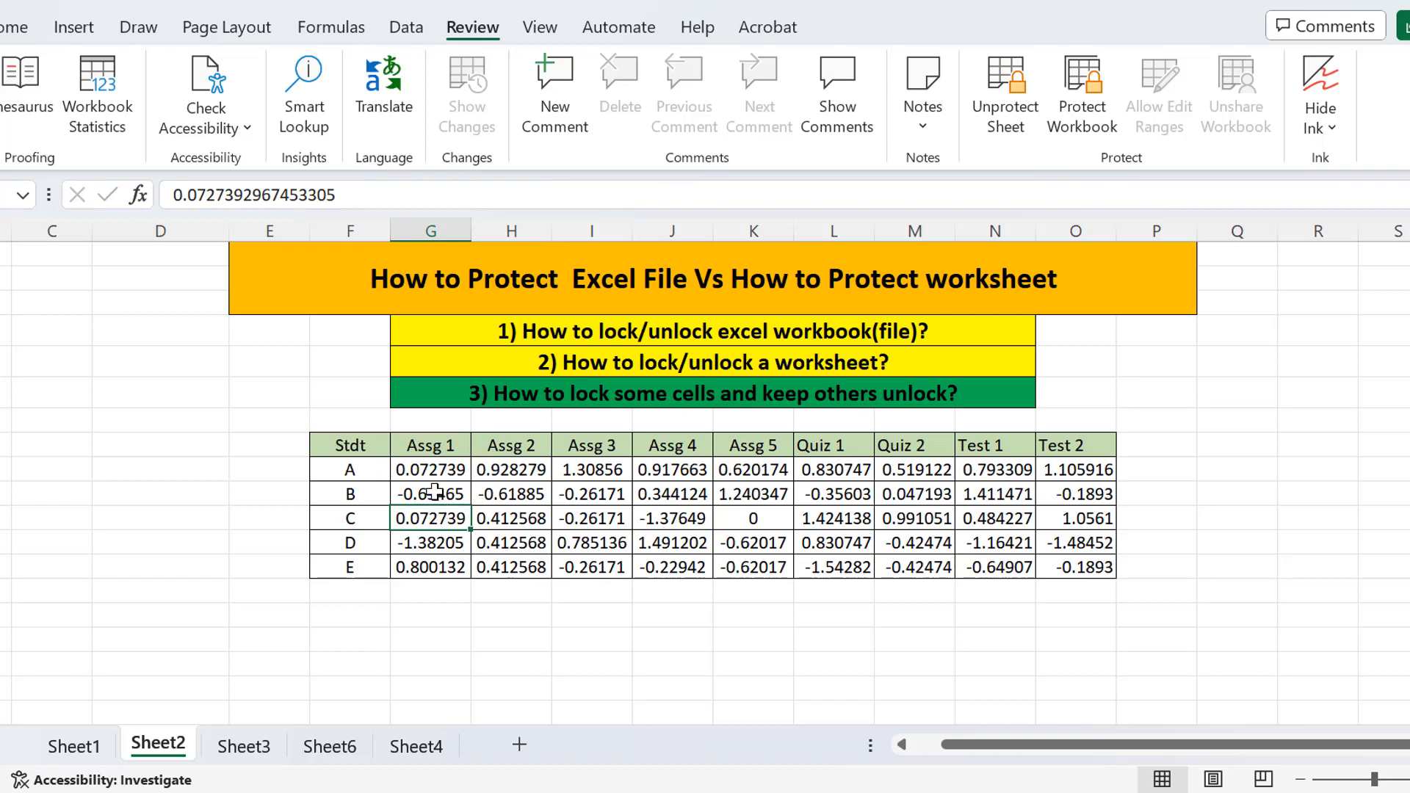
Enter 6767687 as row C's Assg 1 value, then reselect the Assg 1 values for rows A to E.
{"action": "double_click", "coordinate": [433, 518]}
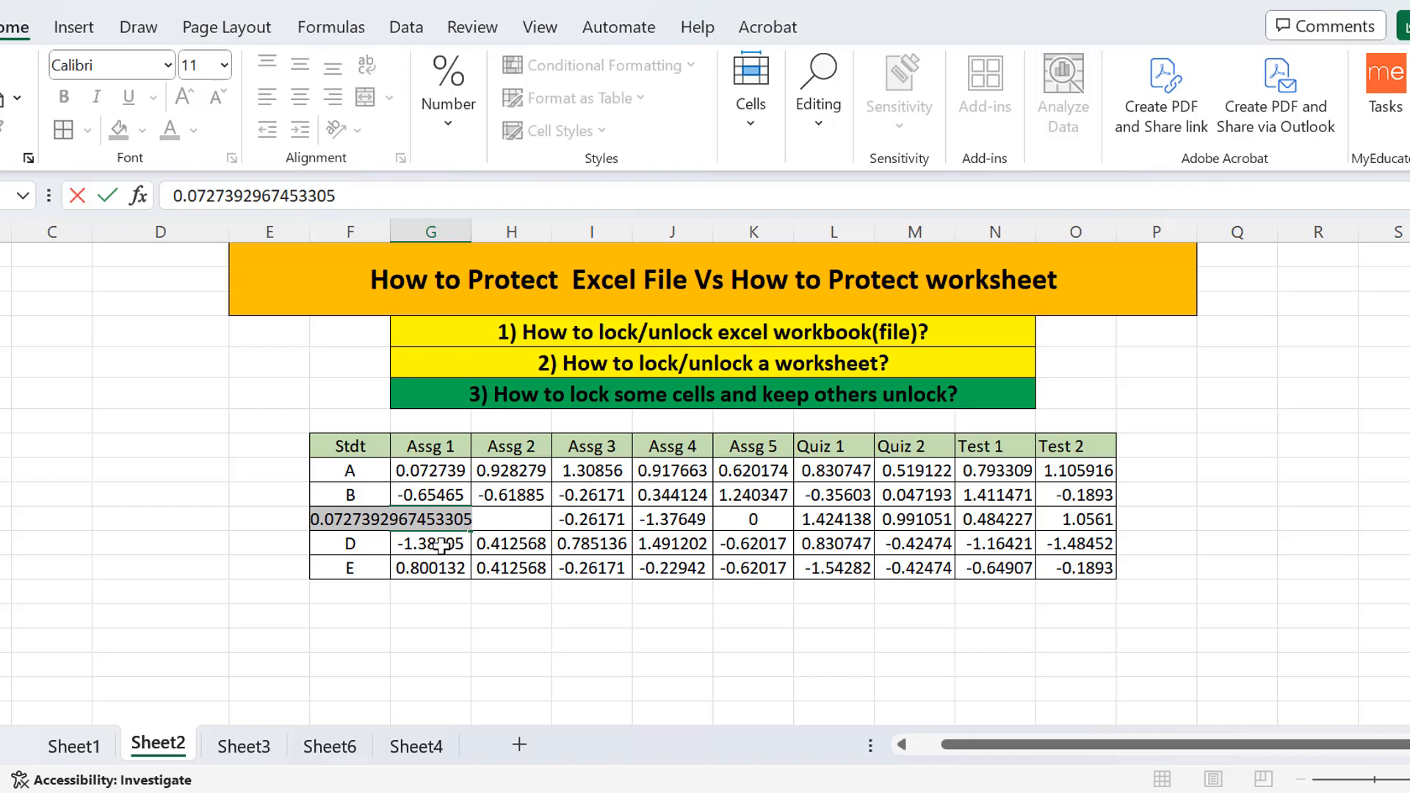
{"action": "type", "text": "67676"}
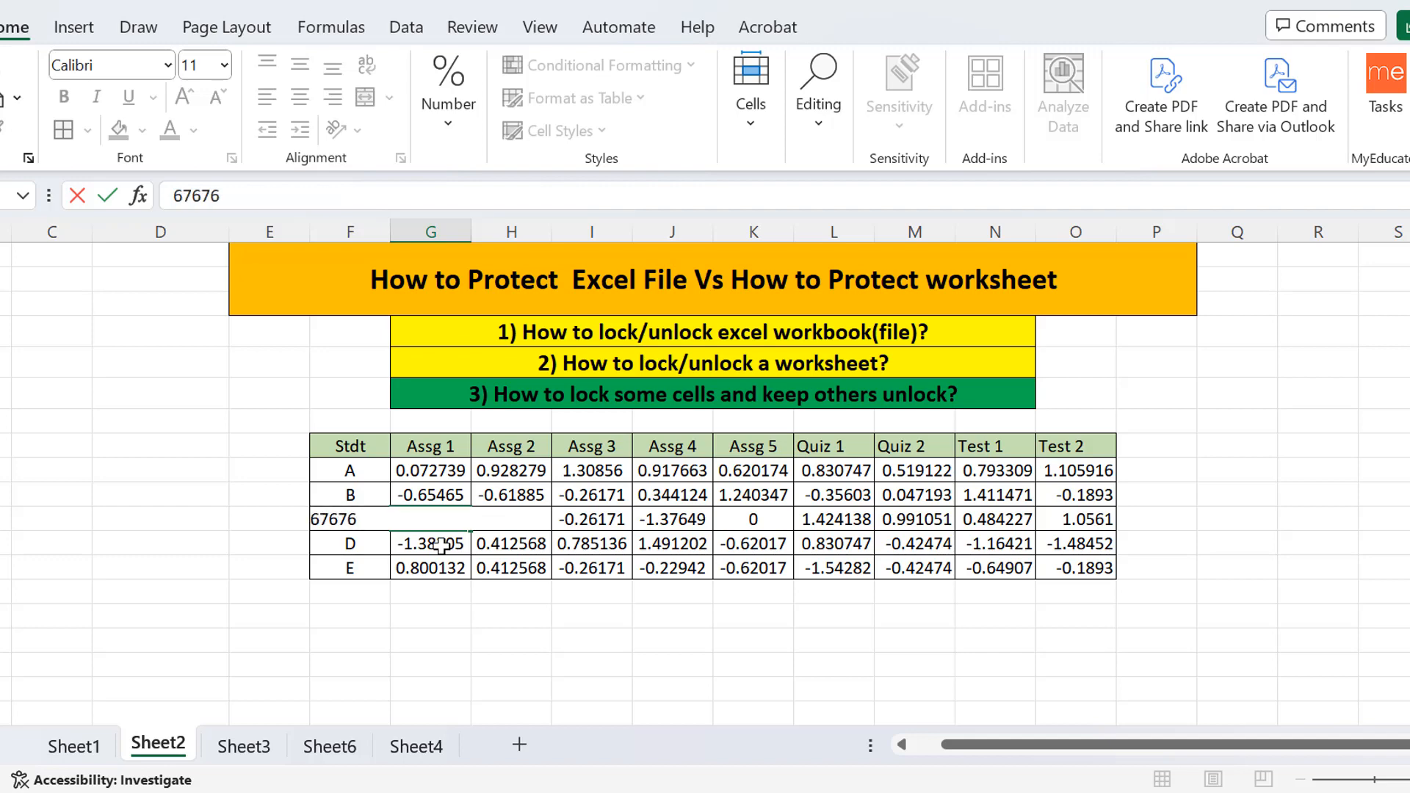
{"action": "type", "text": "87"}
{"action": "key", "text": "Return"}
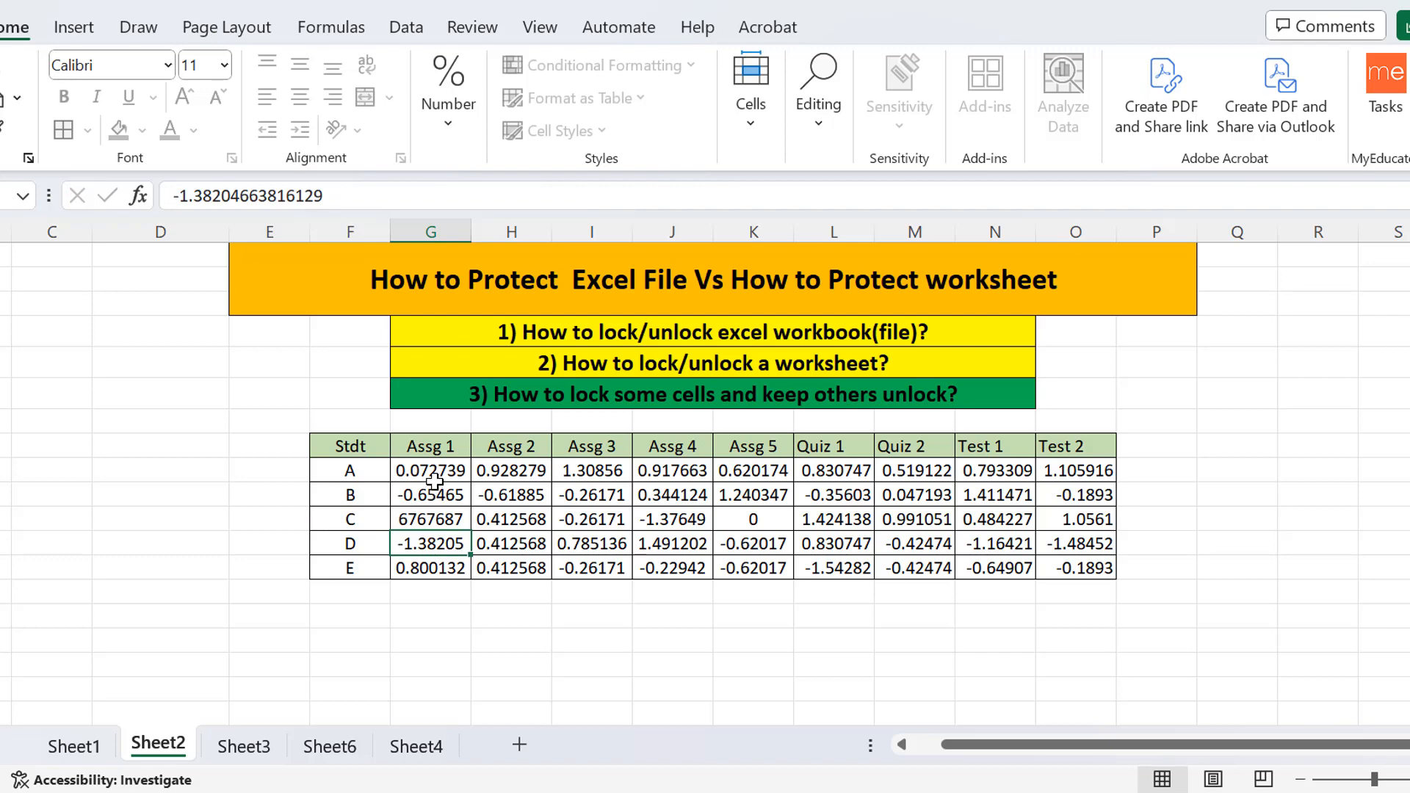
{"action": "left_click_drag", "start_coordinate": [432, 473], "coordinate": [432, 567]}
{"action": "left_click", "coordinate": [433, 517]}
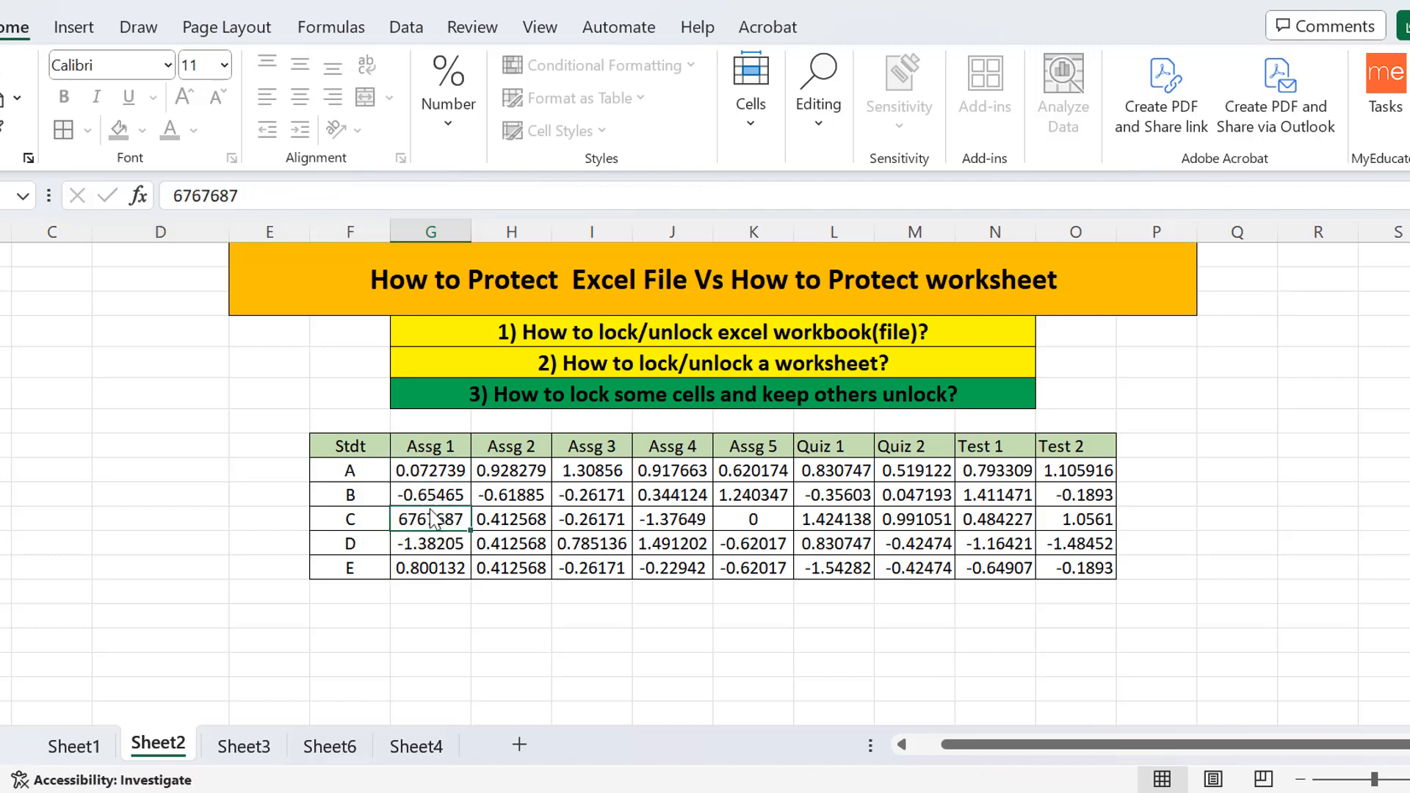
{"action": "left_click", "coordinate": [428, 470]}
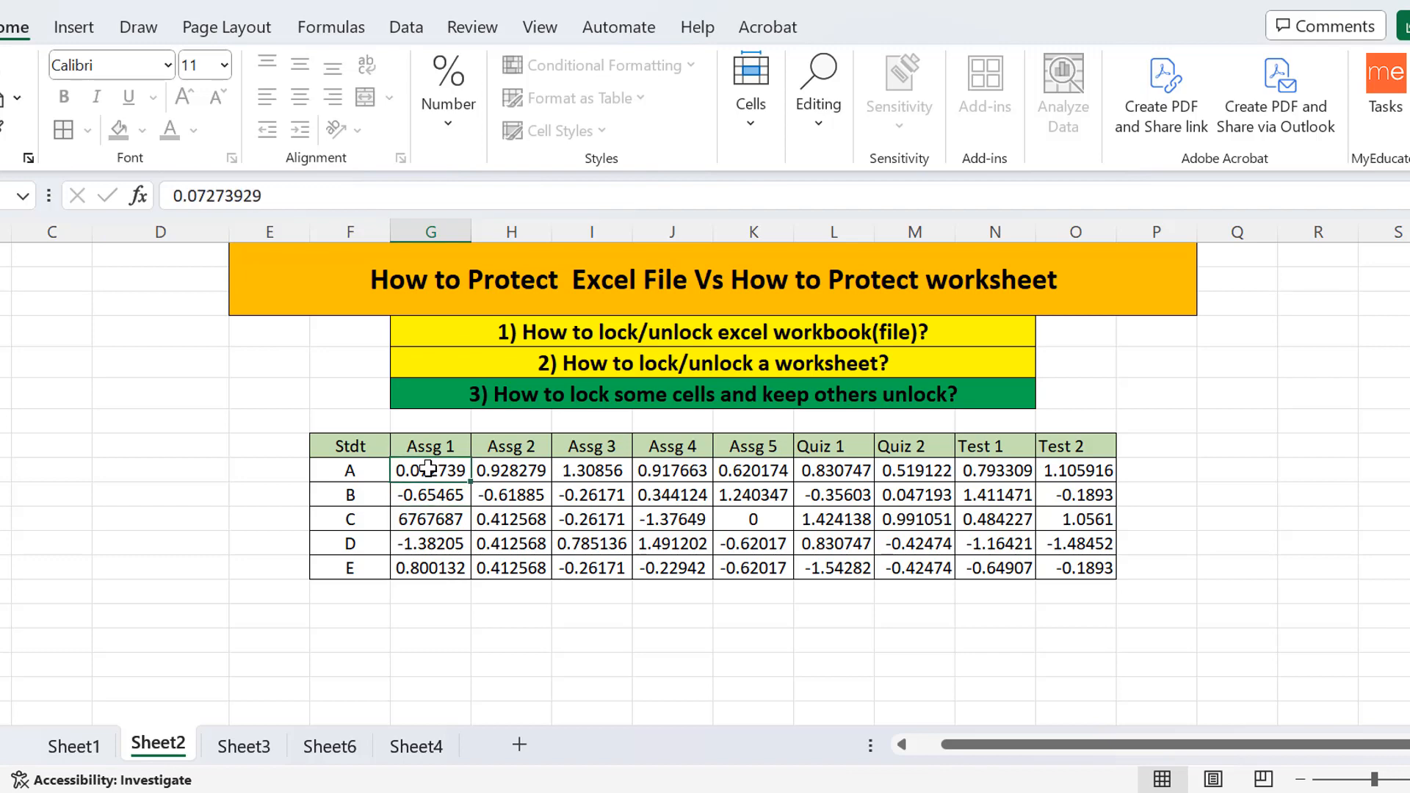
{"action": "left_click_drag", "start_coordinate": [428, 472], "coordinate": [443, 567]}
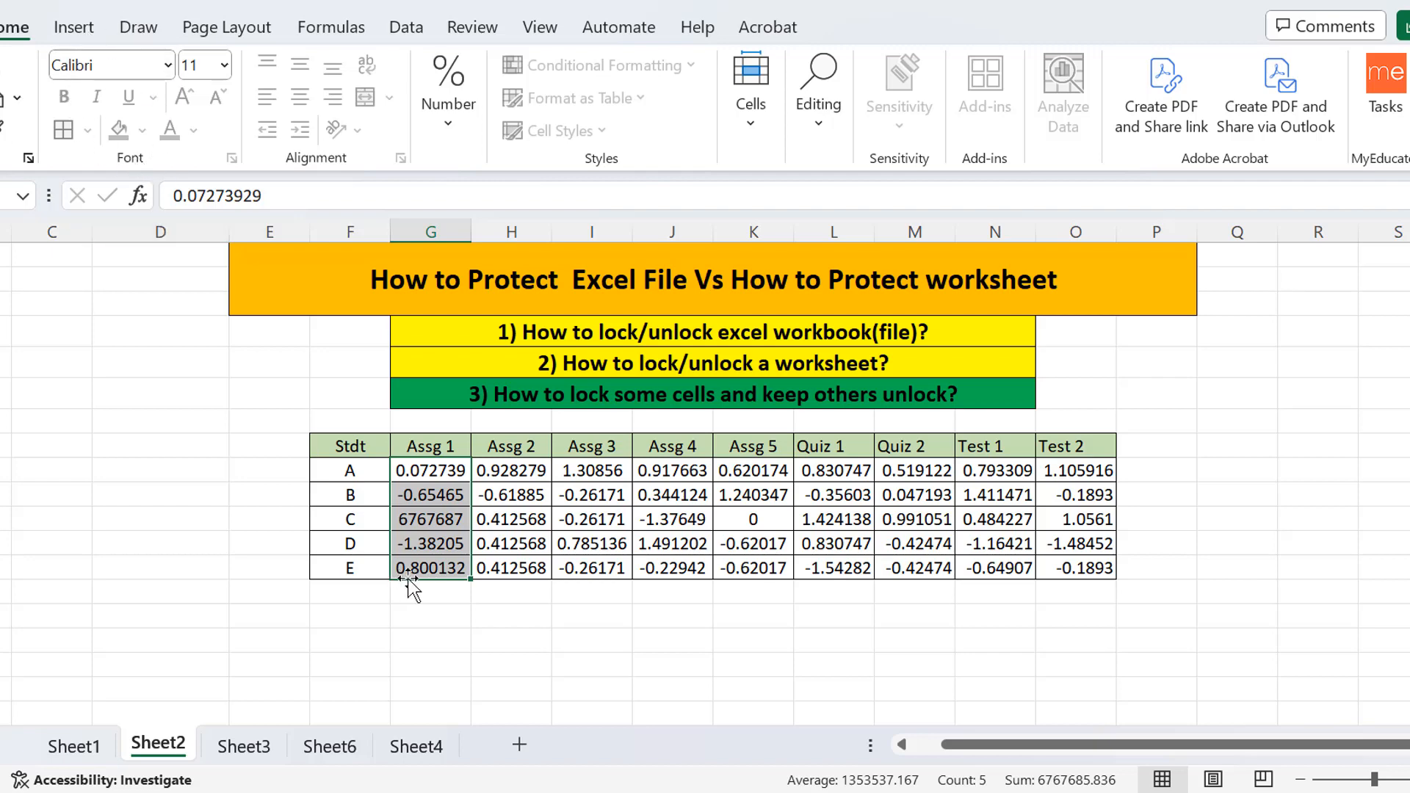
Compare the locked Assg 2–Test 2 block with the Assg 1 column; confirm row B's Assg 2 refuses edits.
{"action": "left_click", "coordinate": [531, 476]}
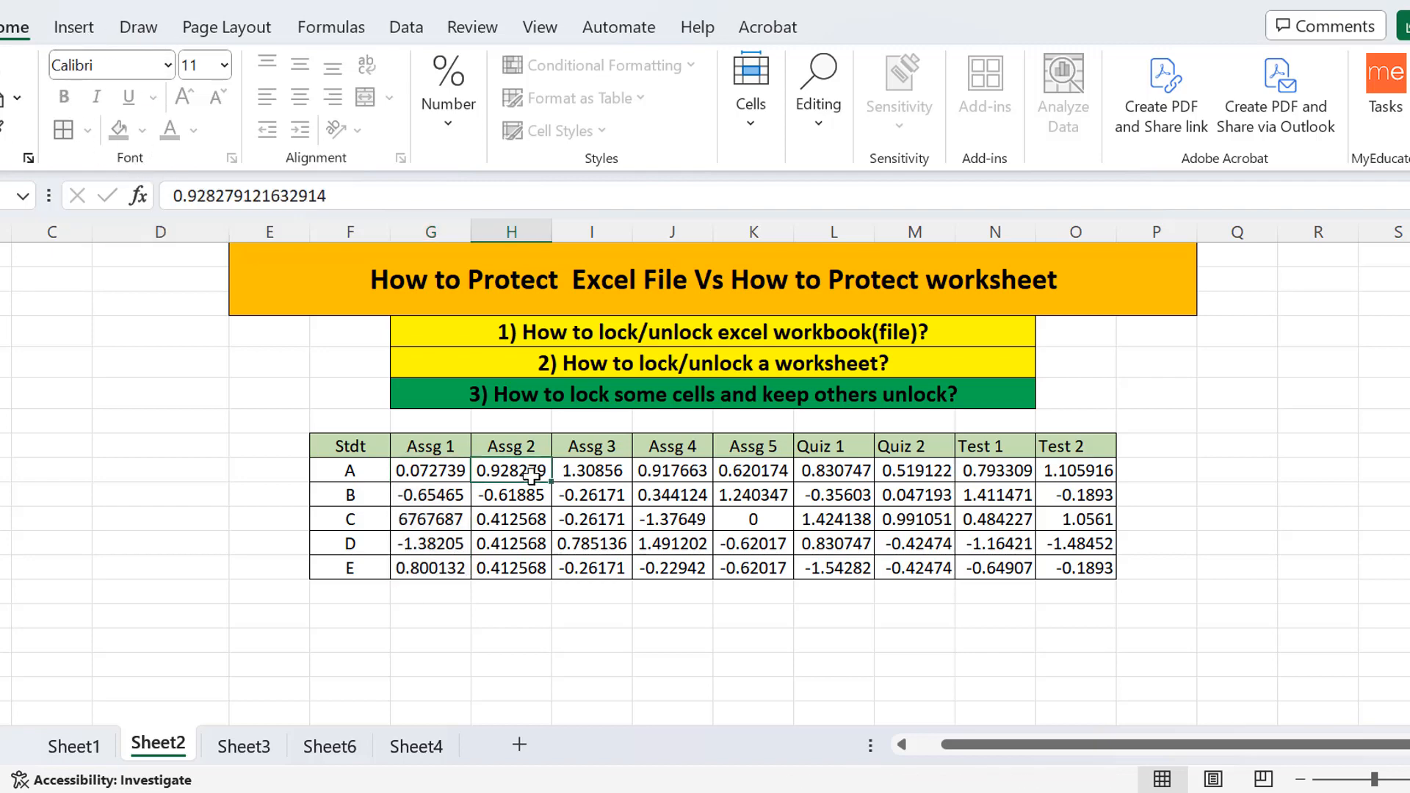
{"action": "left_click_drag", "start_coordinate": [531, 476], "coordinate": [1073, 592]}
{"action": "left_click", "coordinate": [735, 570]}
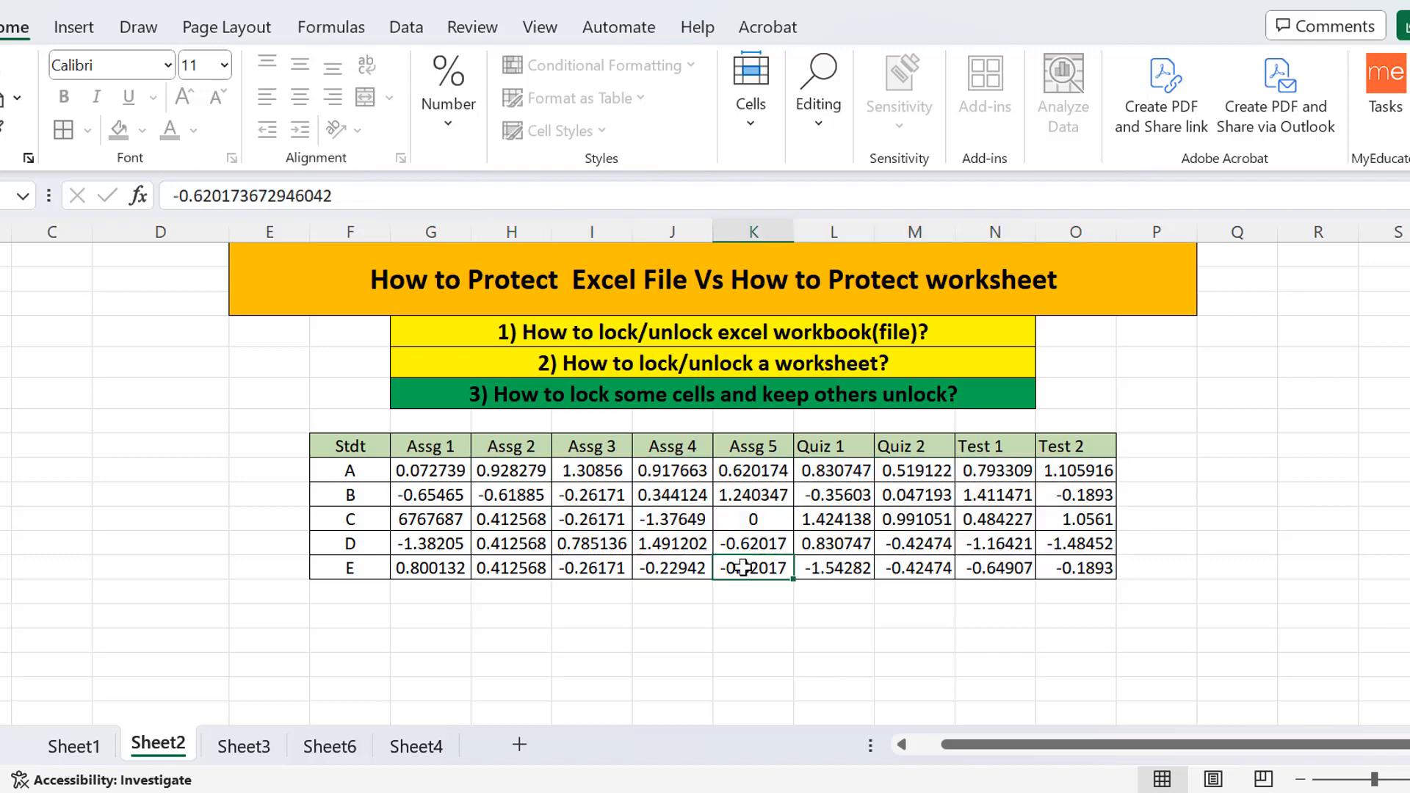
{"action": "left_click_drag", "start_coordinate": [426, 474], "coordinate": [430, 564]}
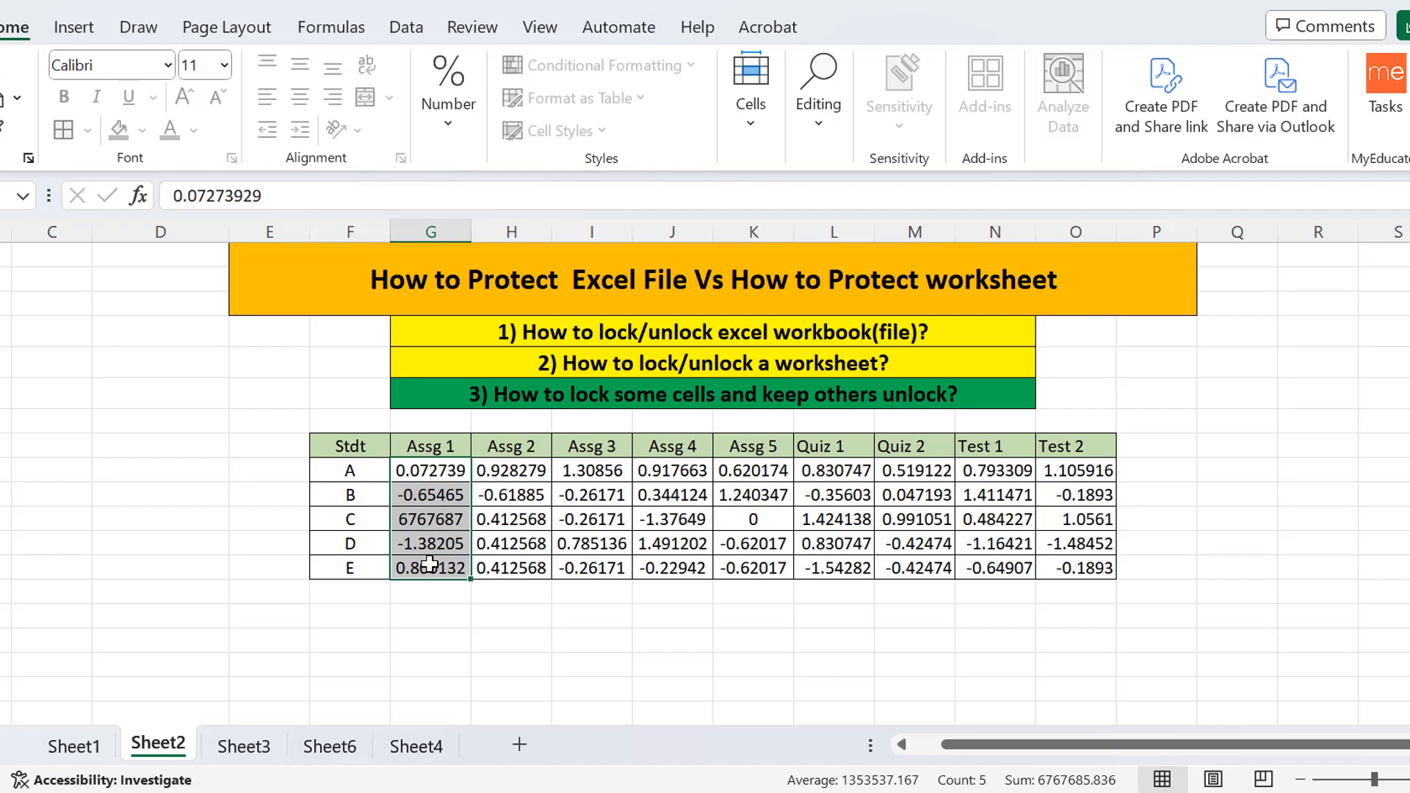
{"action": "left_click_drag", "start_coordinate": [517, 472], "coordinate": [1105, 566]}
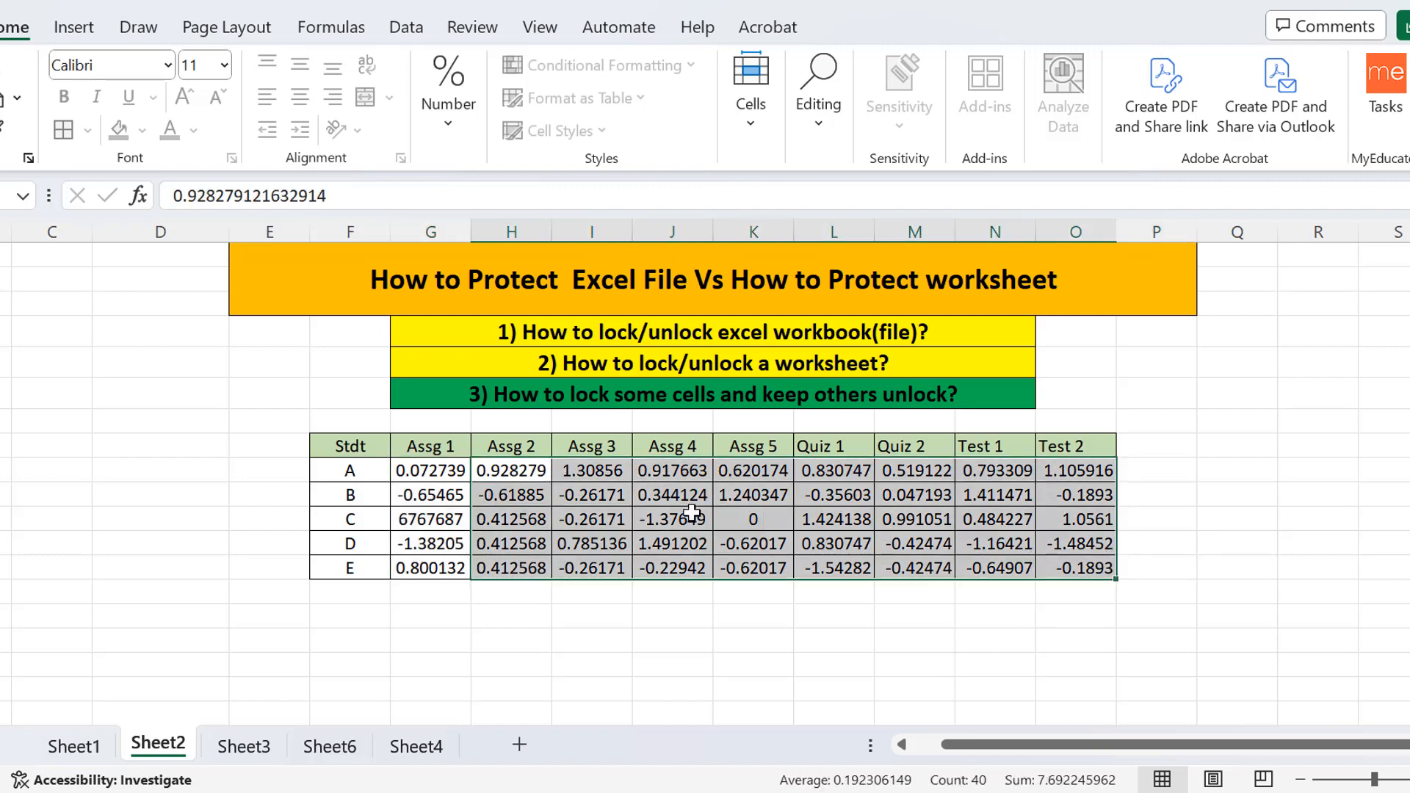
{"action": "left_click", "coordinate": [593, 518]}
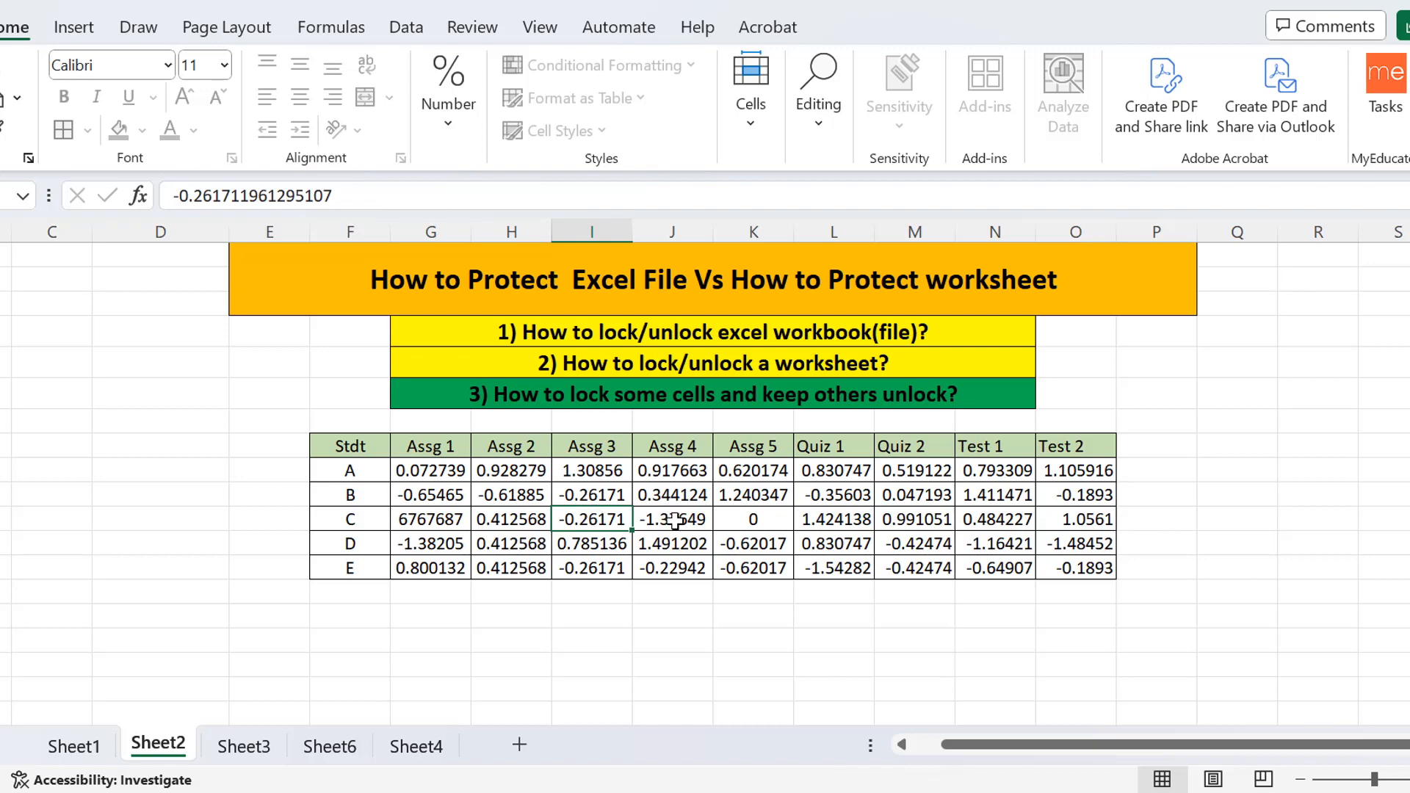
{"action": "left_click", "coordinate": [513, 566]}
{"action": "left_click", "coordinate": [512, 485]}
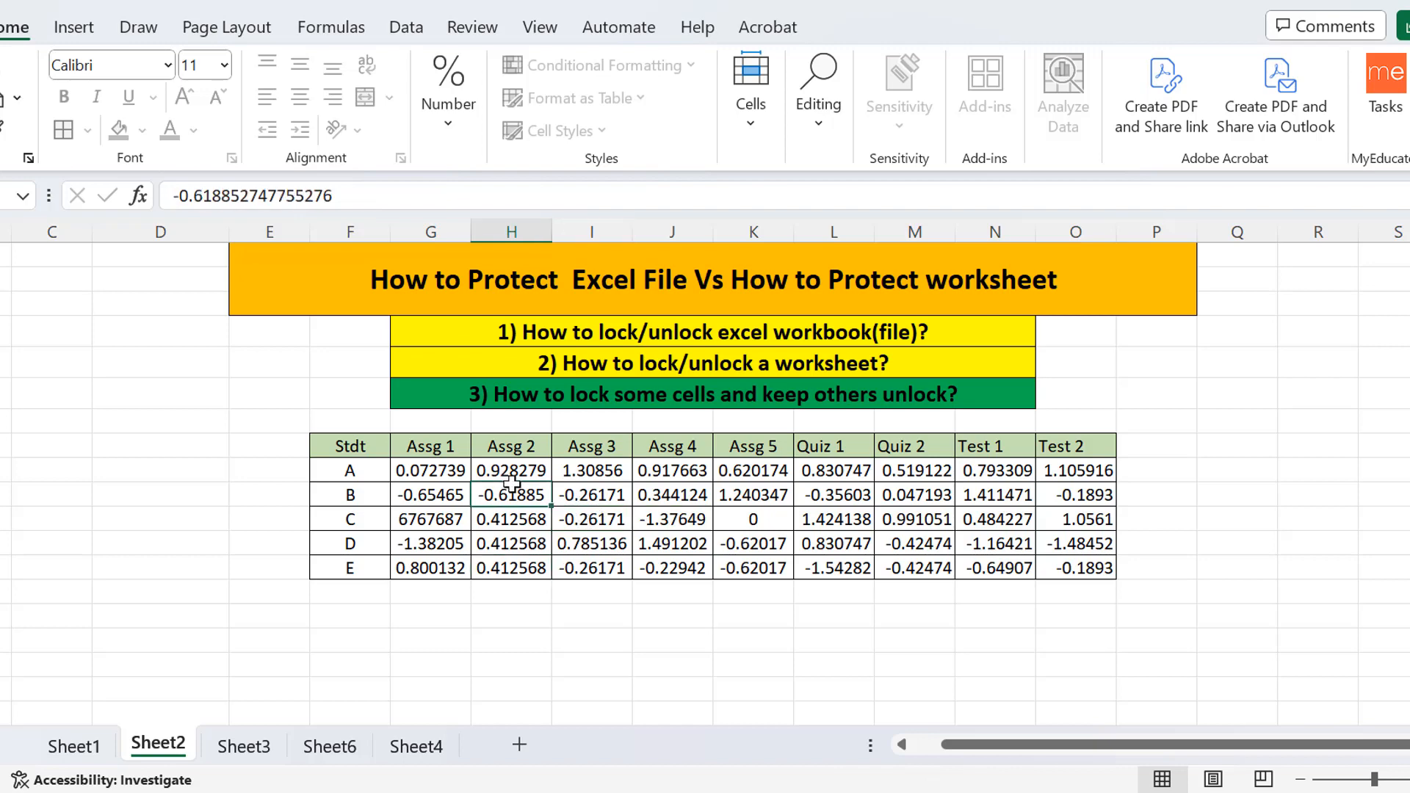
{"action": "double_click", "coordinate": [512, 485]}
{"action": "left_click", "coordinate": [711, 450]}
Replace row B's Assg 1 value with 446757, removing an accidental cell reference.
{"action": "double_click", "coordinate": [435, 494]}
{"action": "left_click_drag", "start_coordinate": [465, 494], "coordinate": [373, 489]}
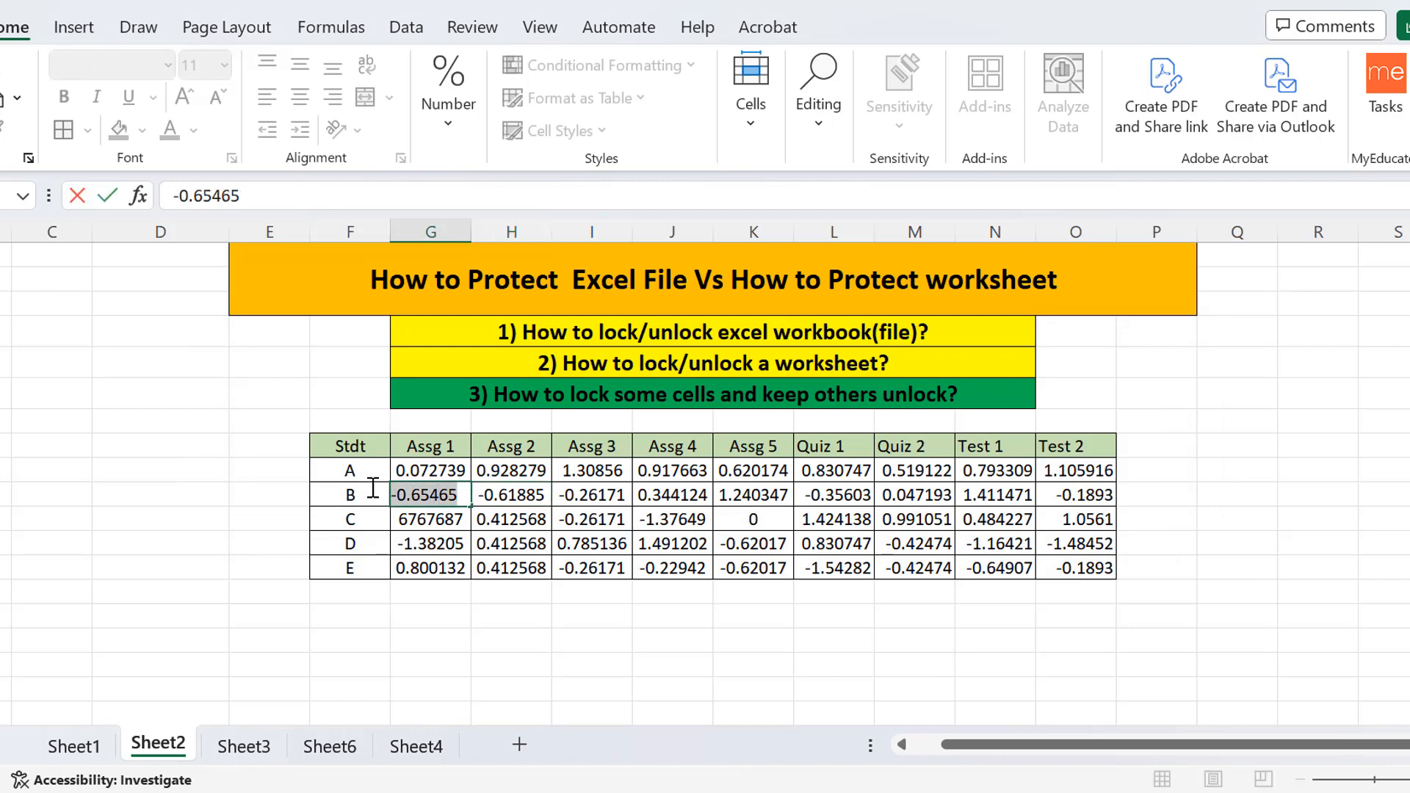
{"action": "type", "text": "="}
{"action": "left_click", "coordinate": [445, 635]}
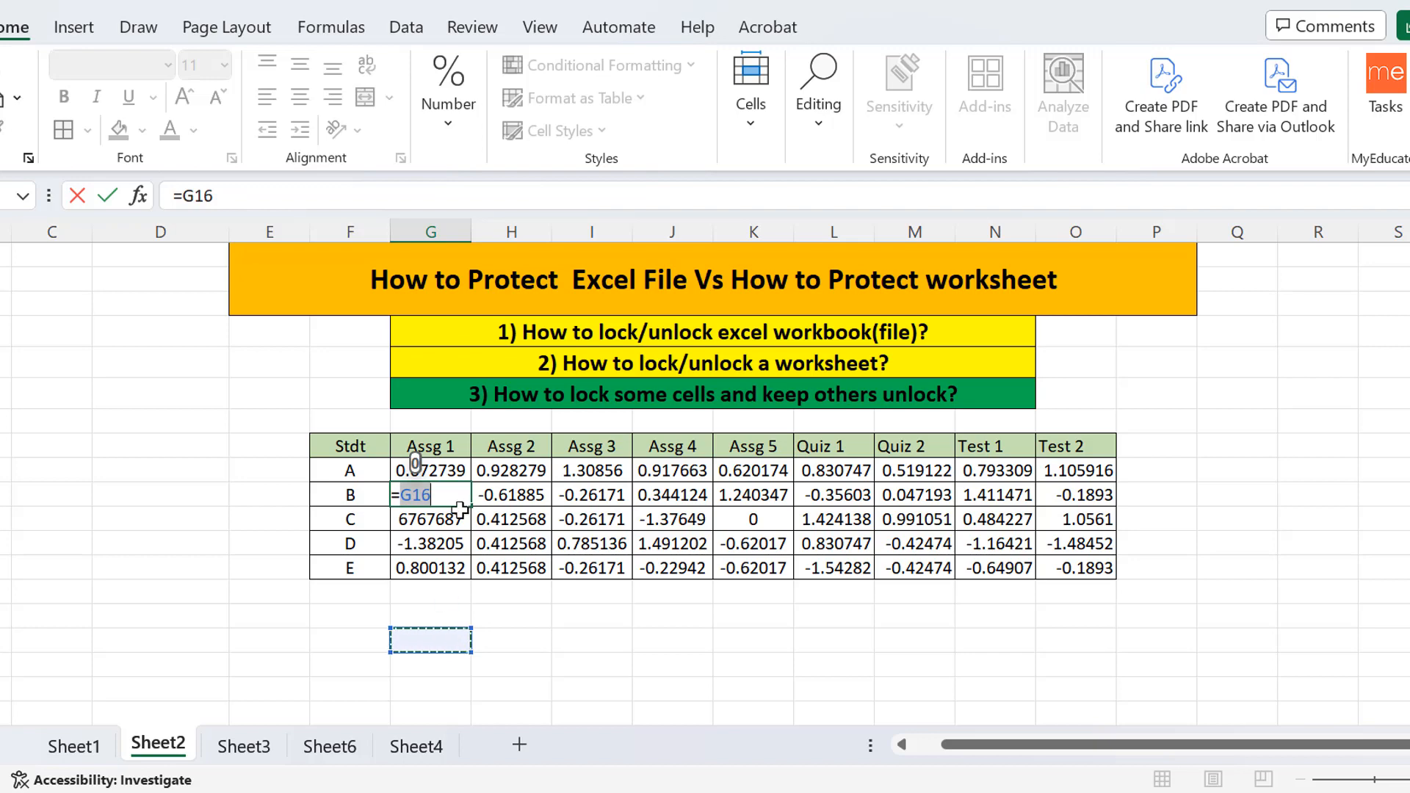
{"action": "left_click", "coordinate": [440, 491]}
{"action": "key", "text": "BackSpace"}
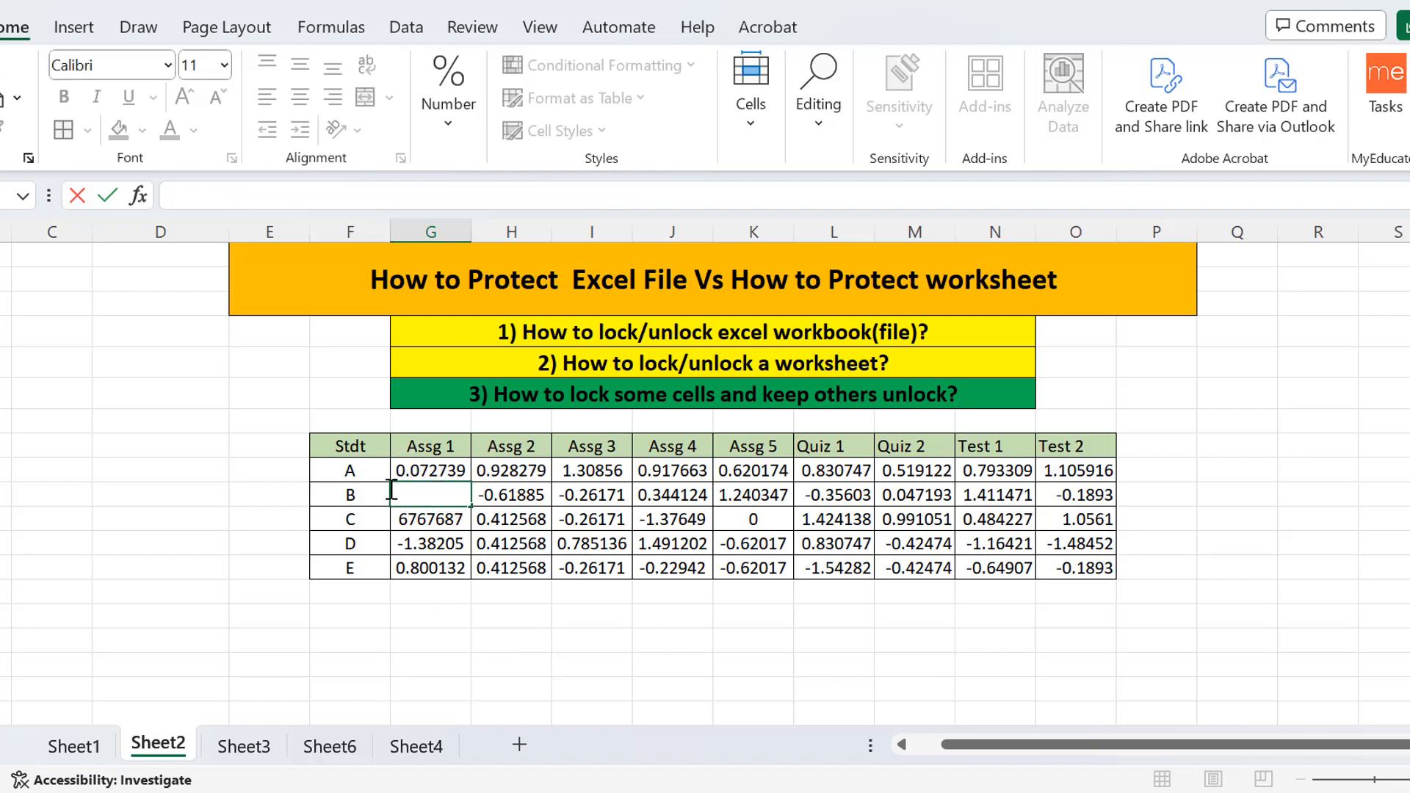
{"action": "type", "text": "446757"}
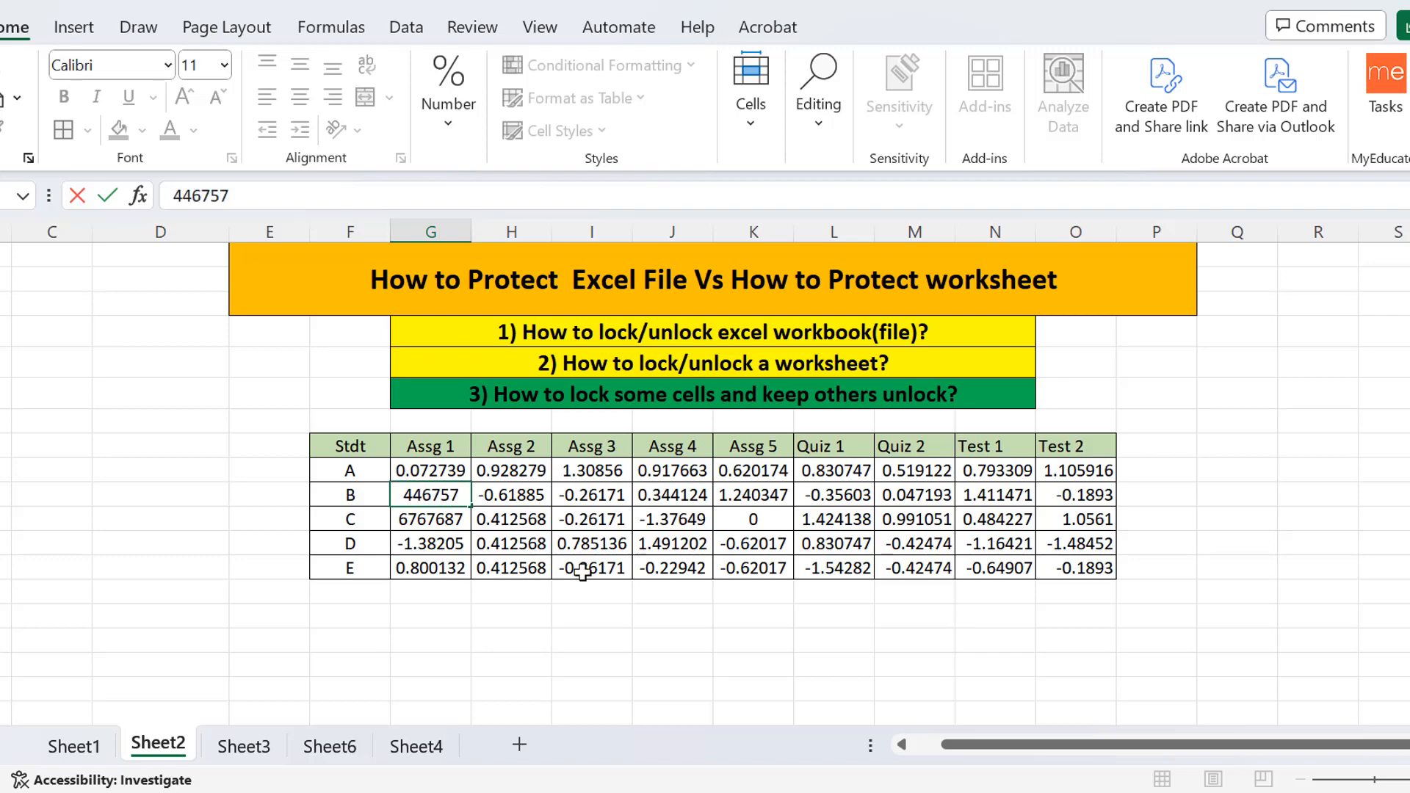
{"action": "left_click", "coordinate": [513, 569]}
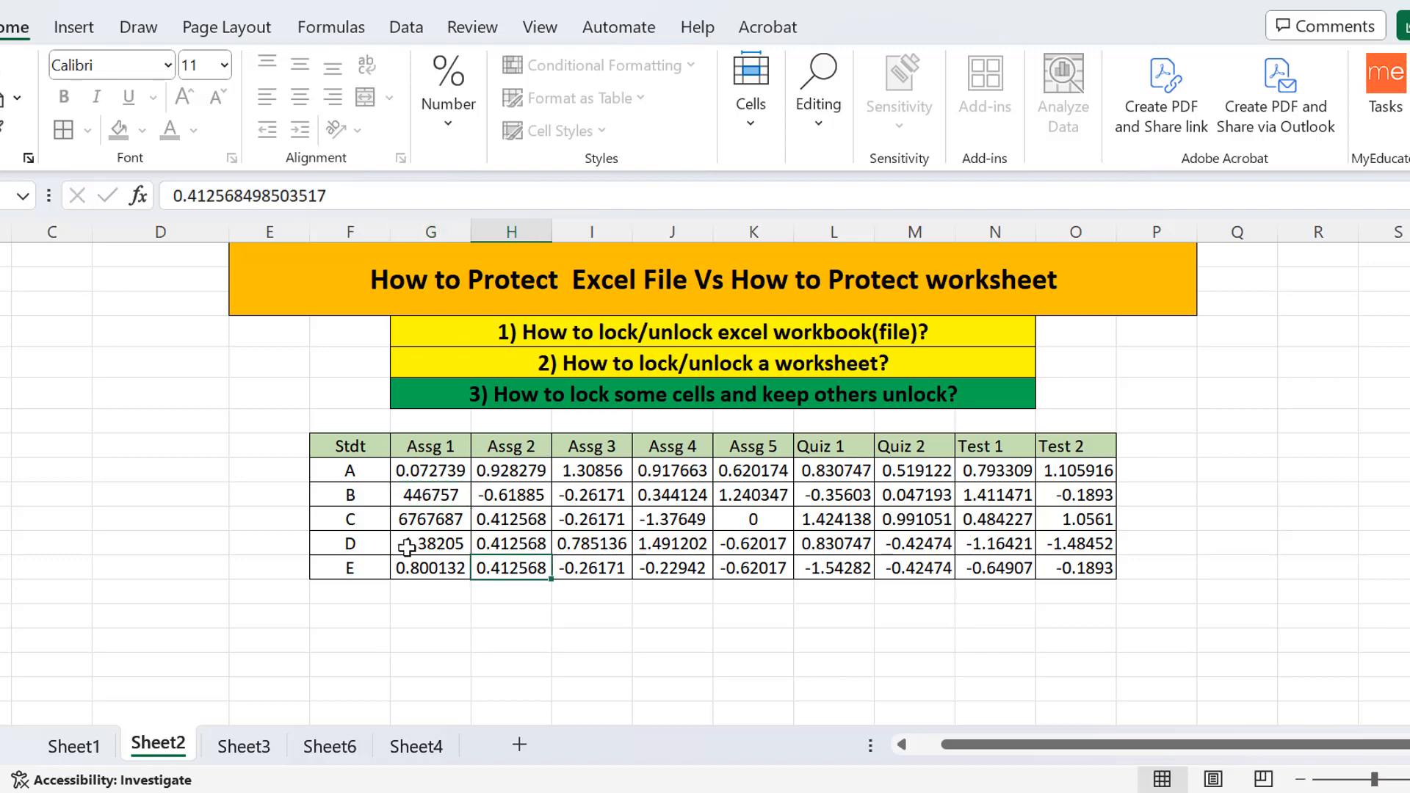
{"action": "left_click", "coordinate": [525, 673]}
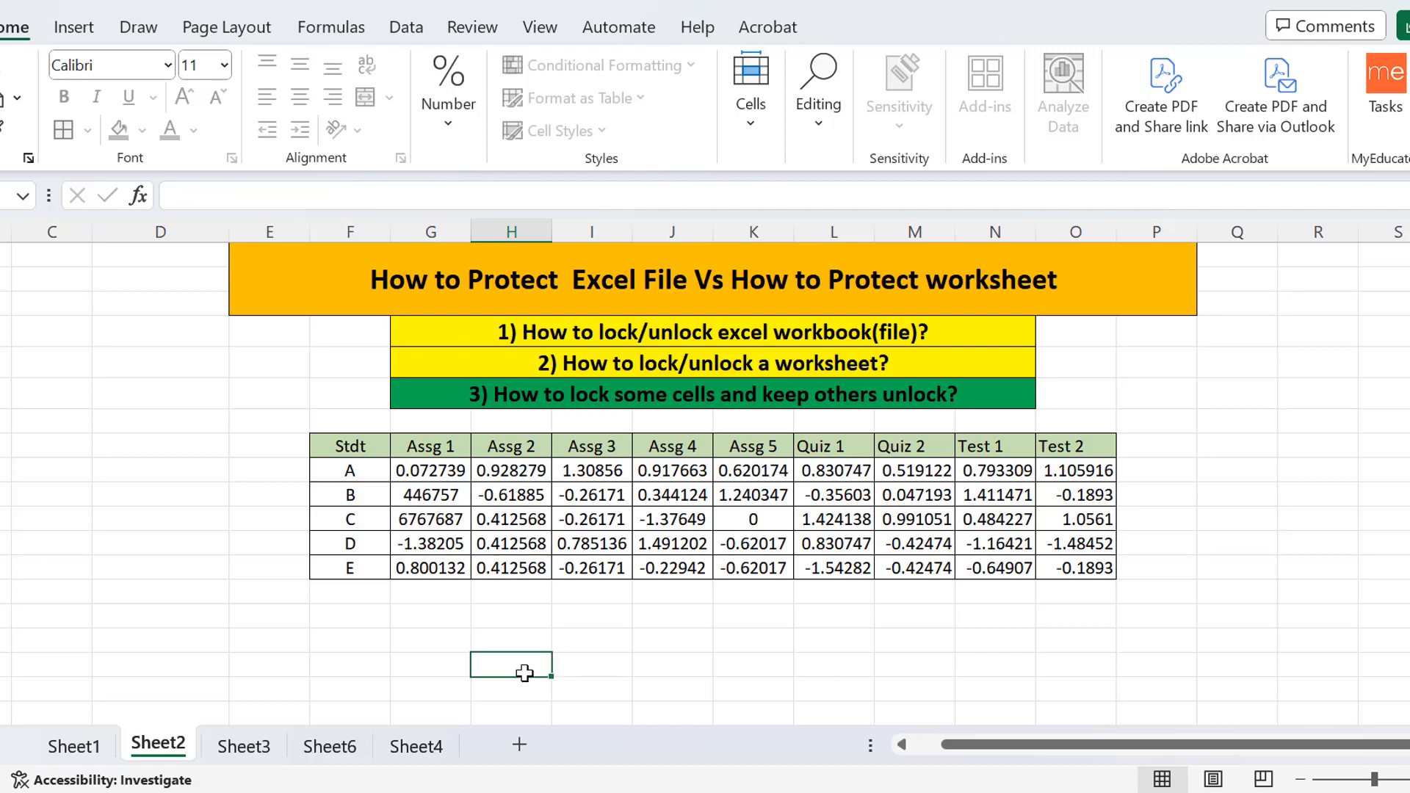